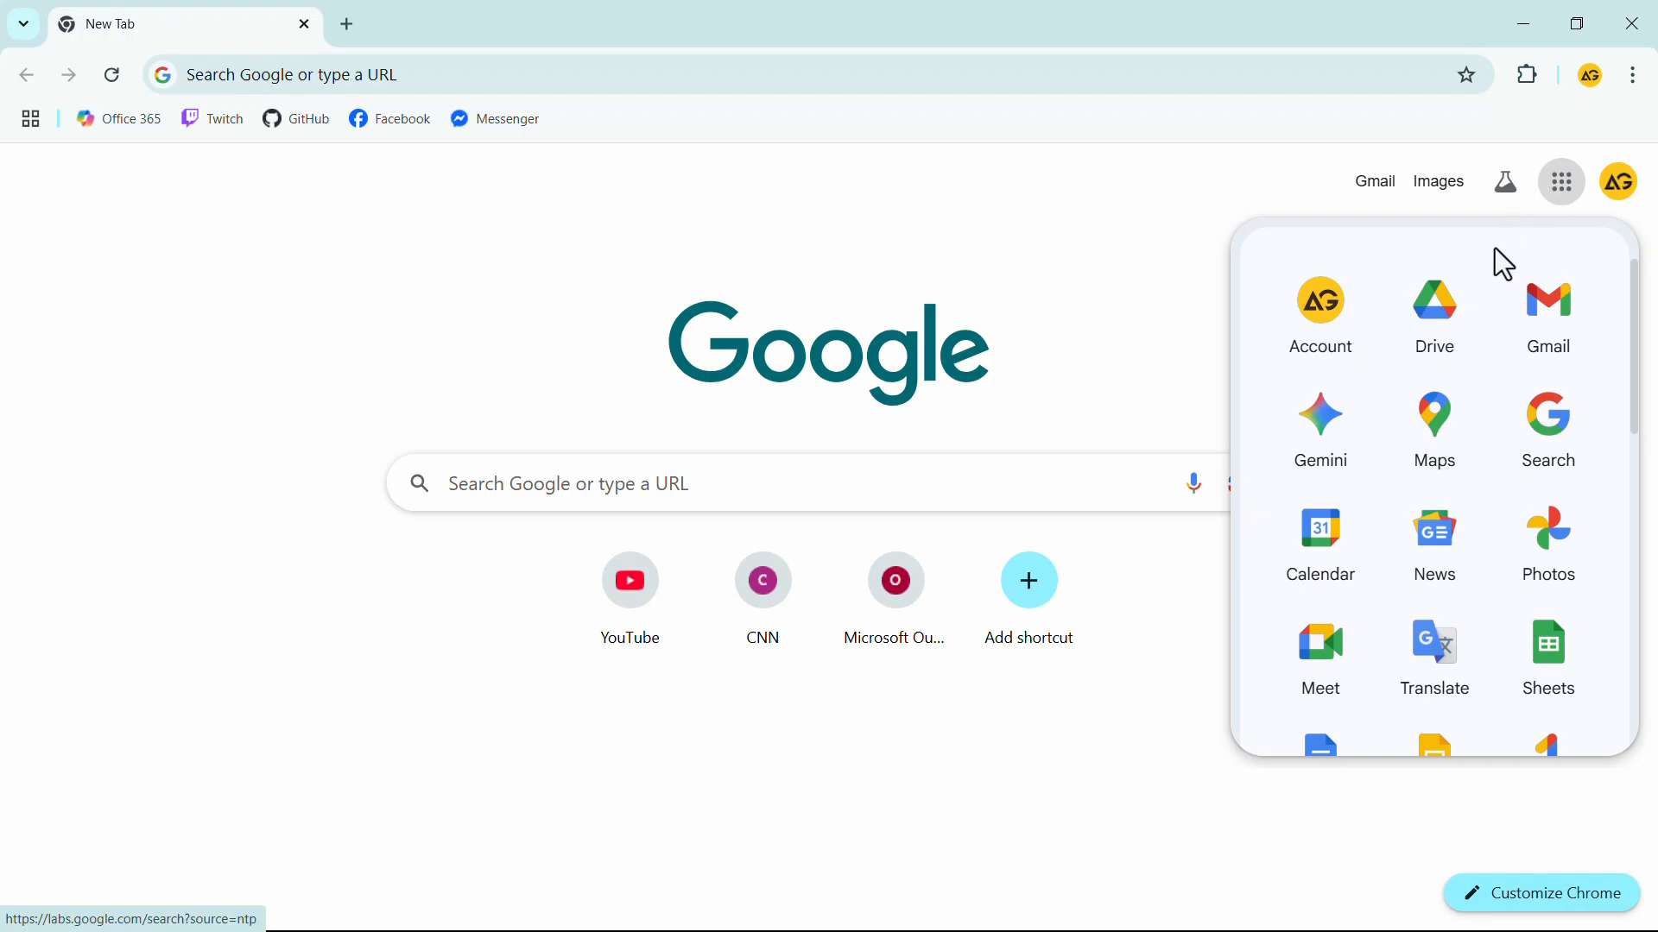
Step: Create a blank document in Google Docs and paste the copied story text into it
scroll(1361, 459, "down", 3)
left_click(1325, 529)
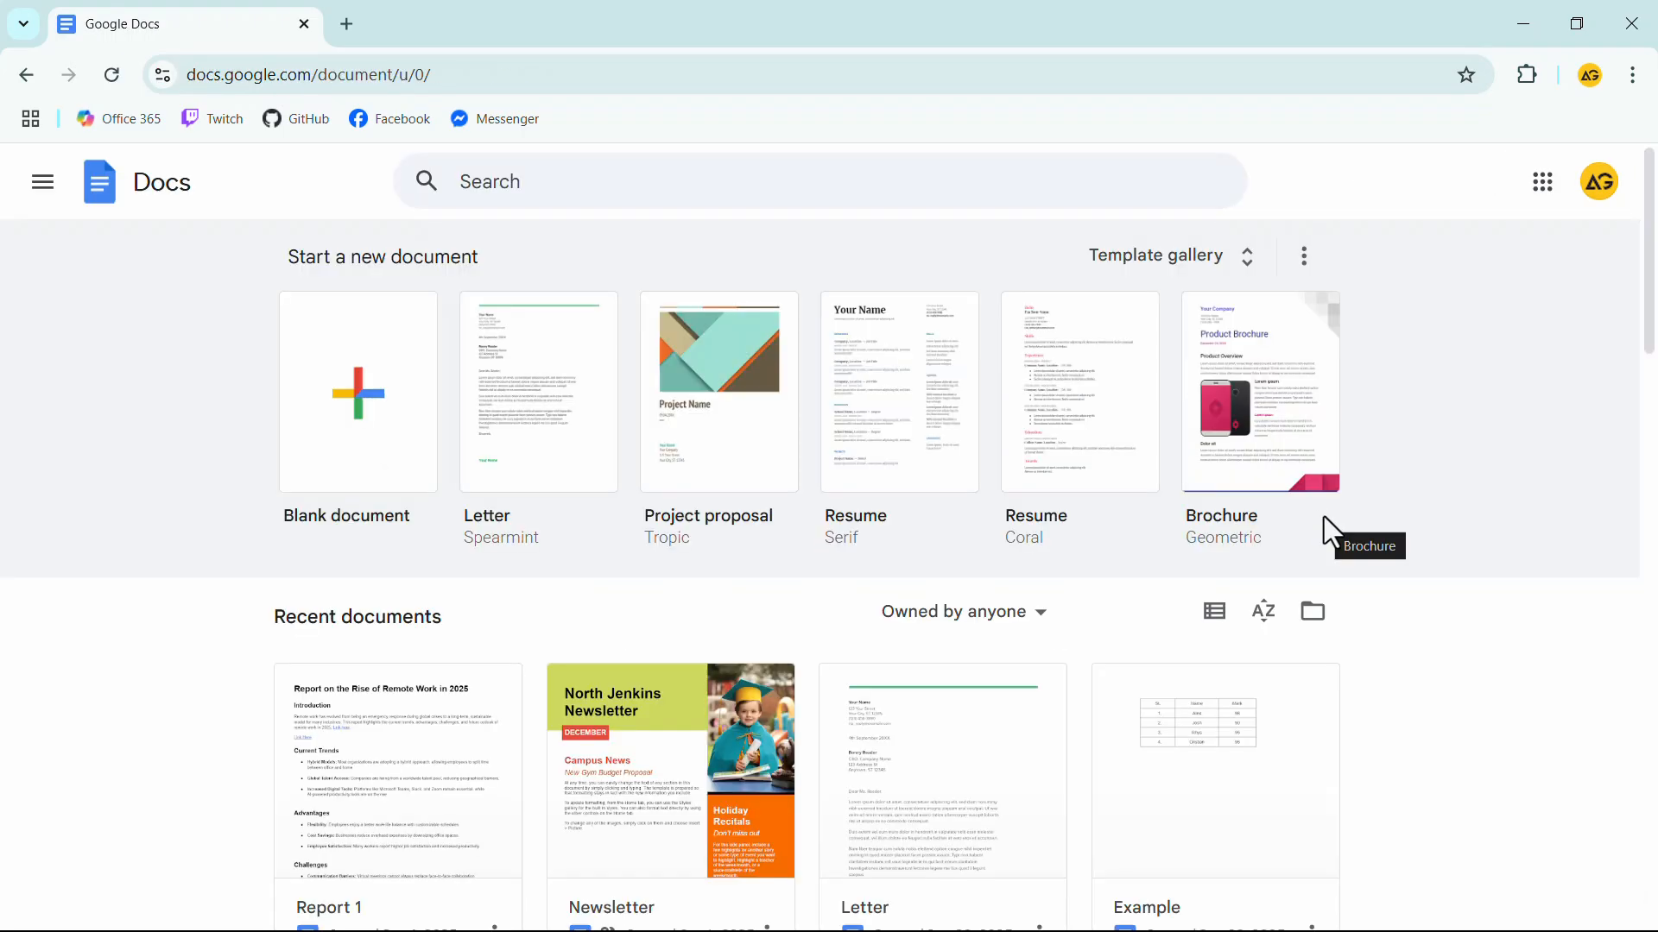
left_click(399, 440)
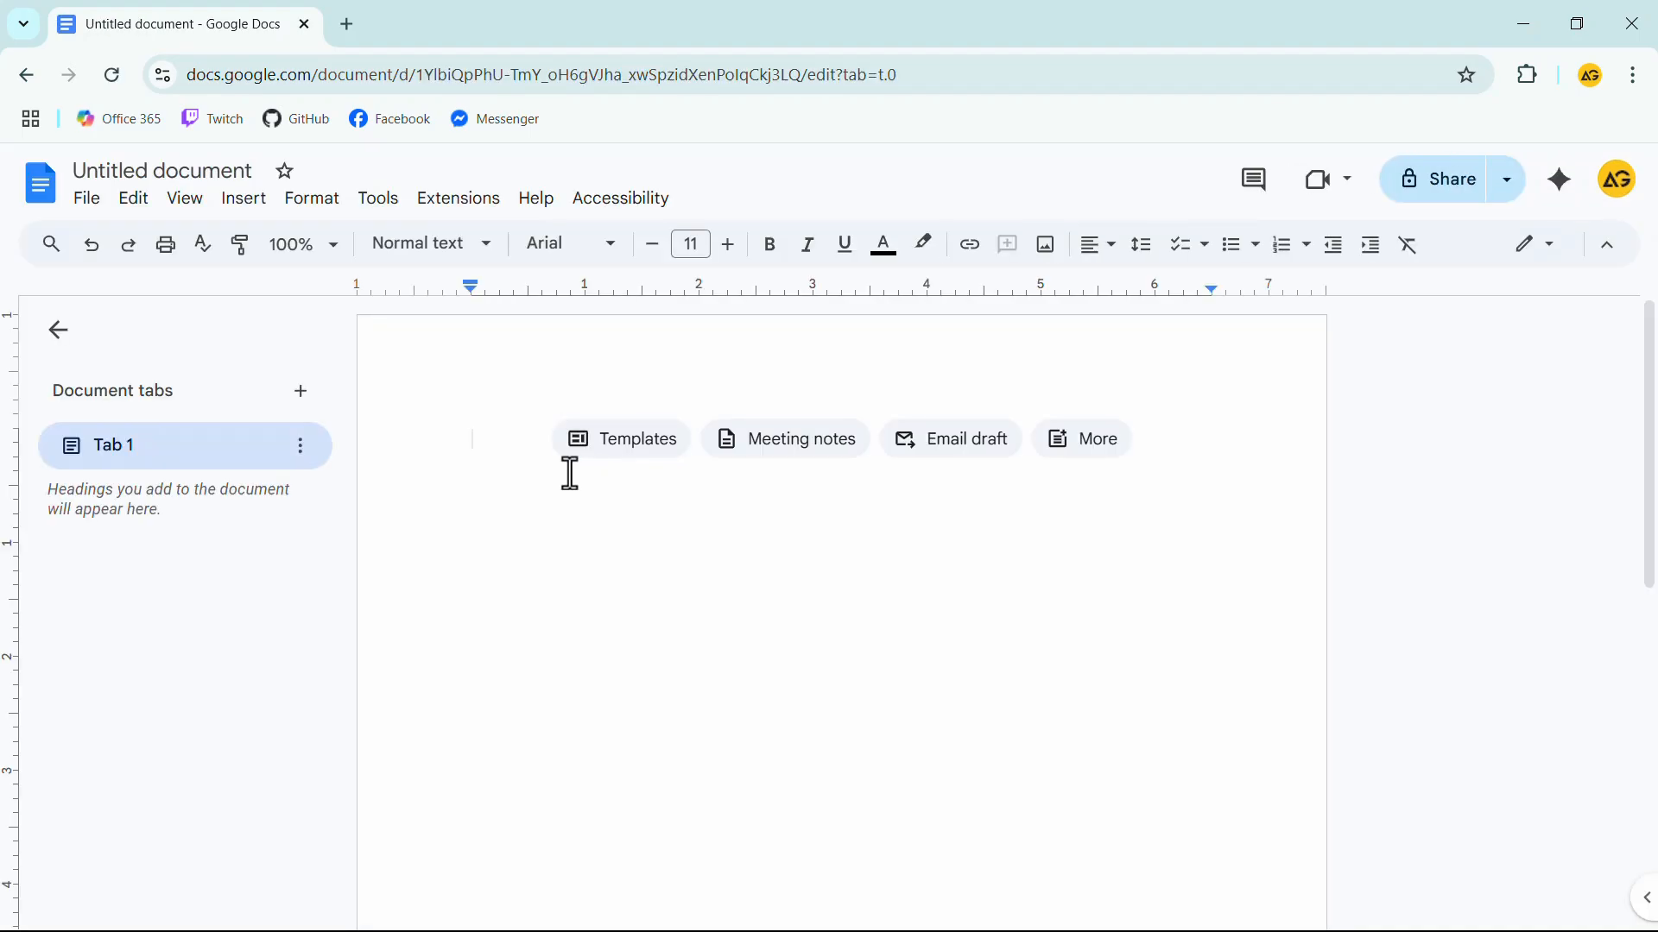
key("ctrl+v")
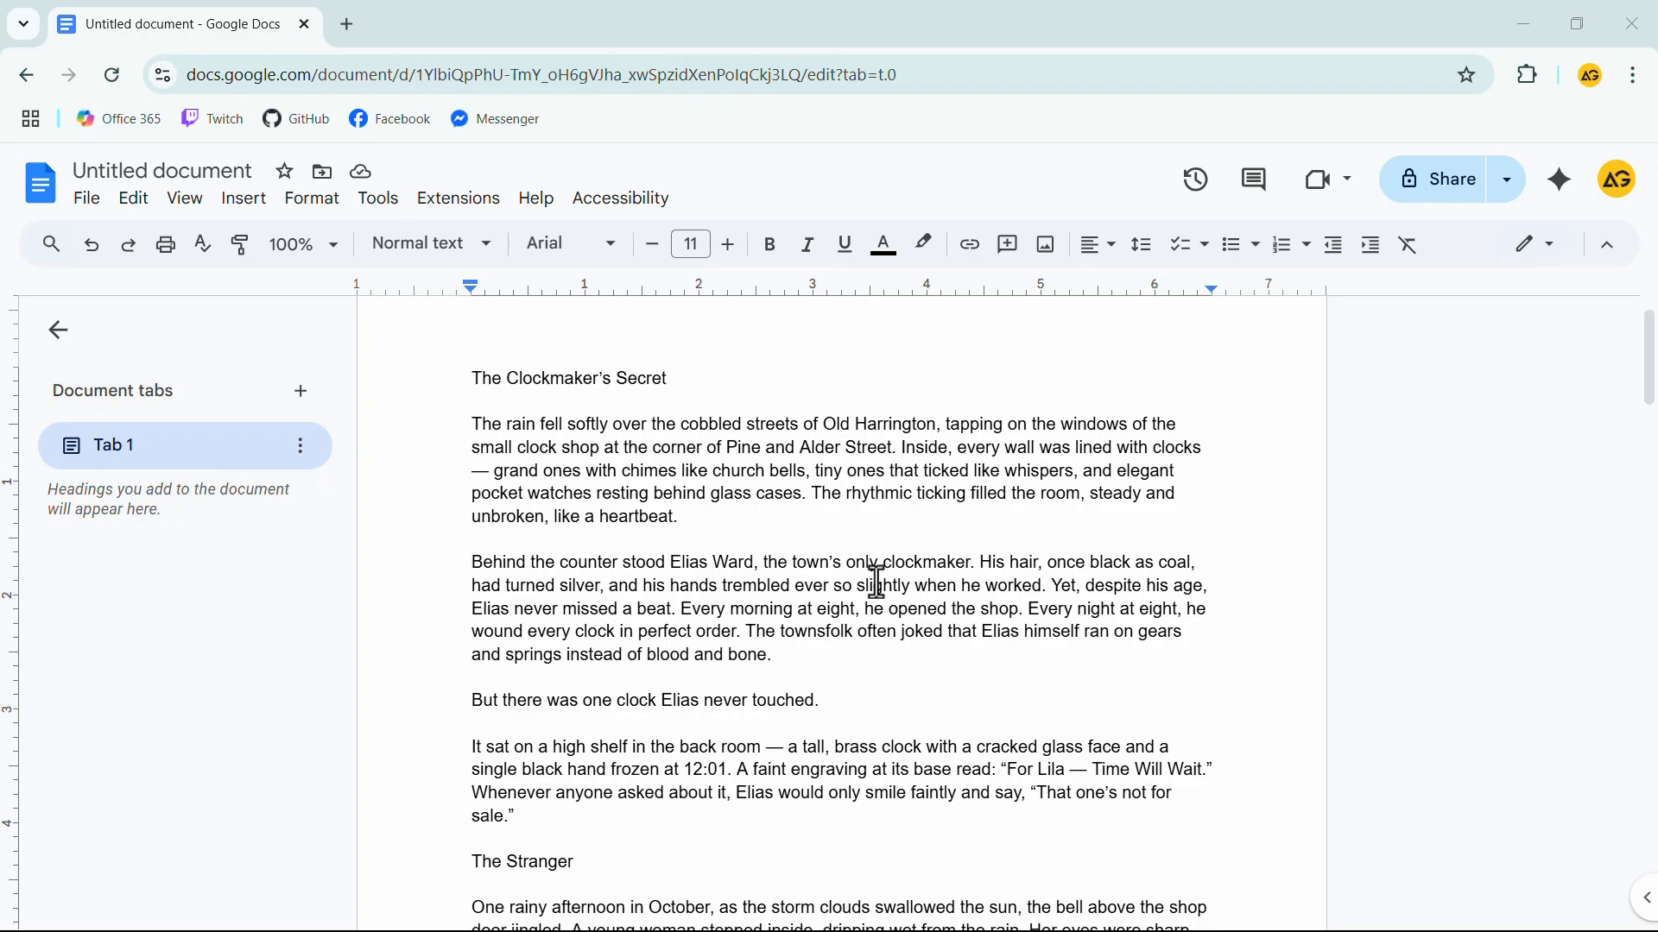
Step: Rename the document as Book Draft 1
left_click(171, 166)
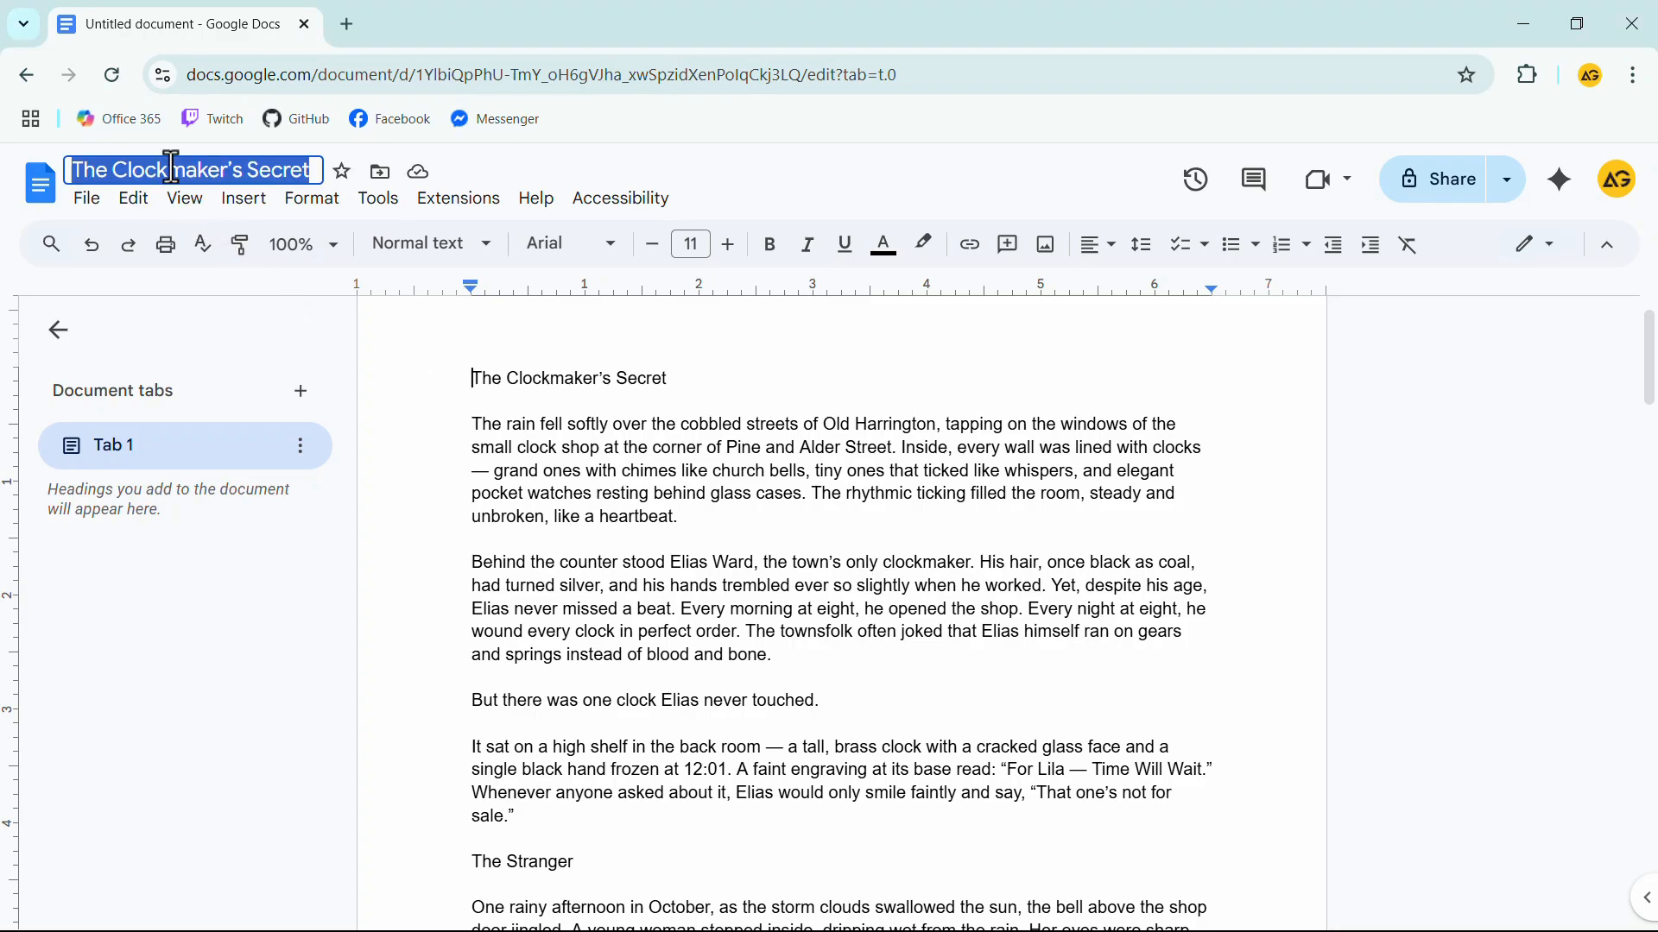
type("Book Draft 1")
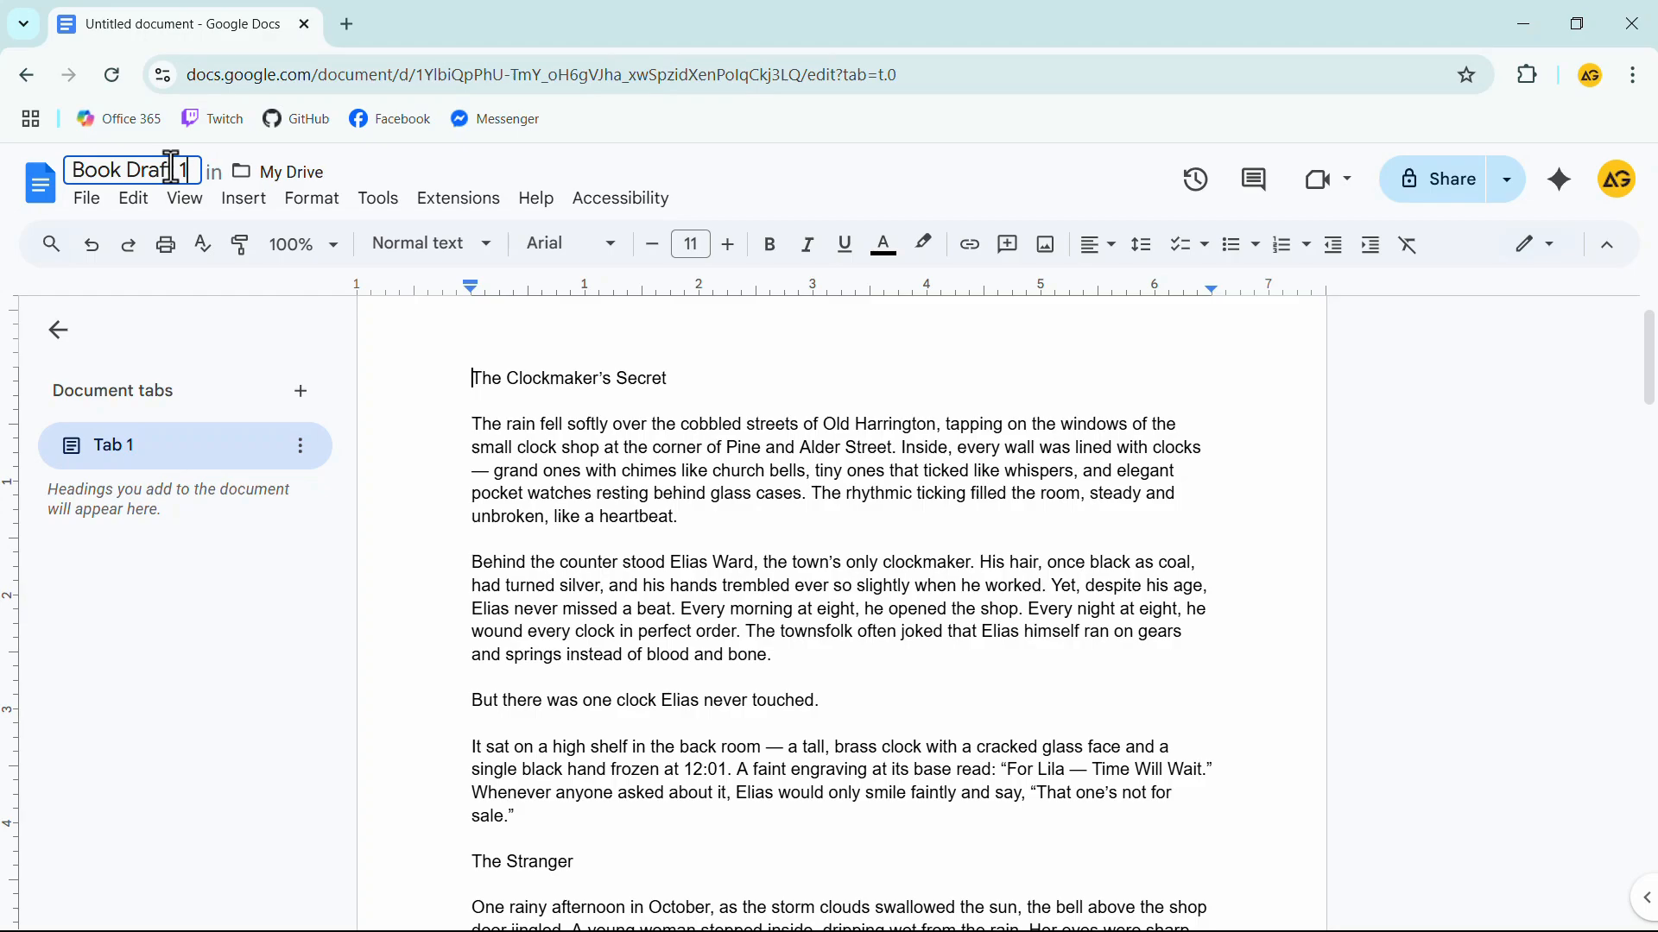
key("Return")
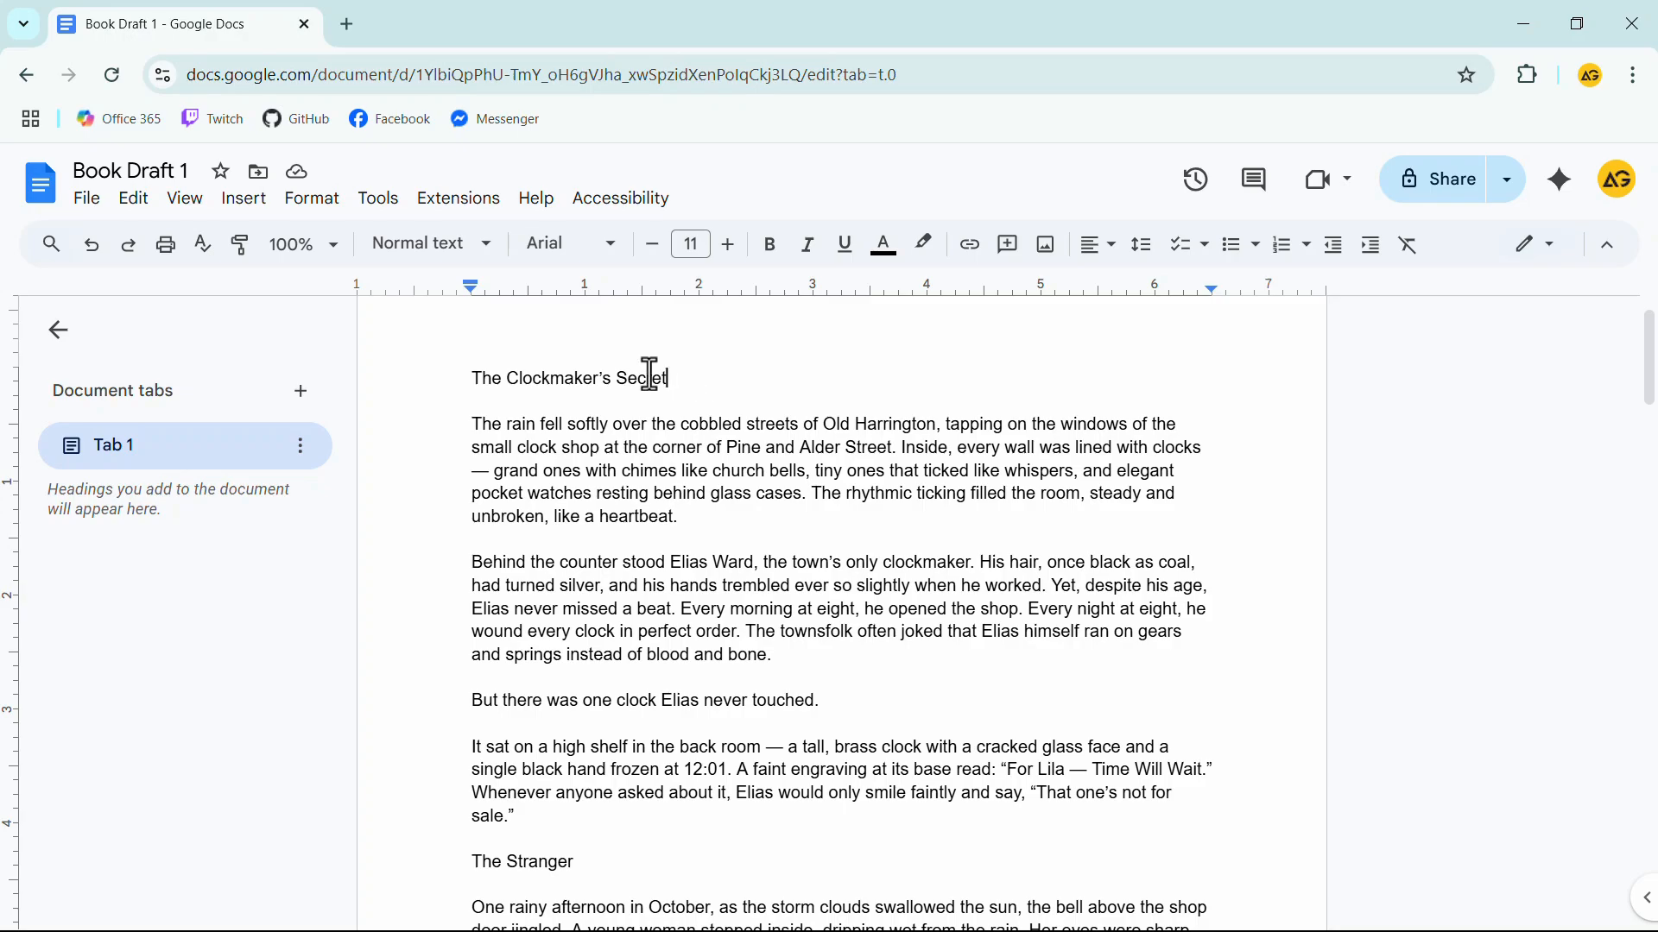
Step: Insert a page break after the title line so the title stands on its own page
left_click(243, 194)
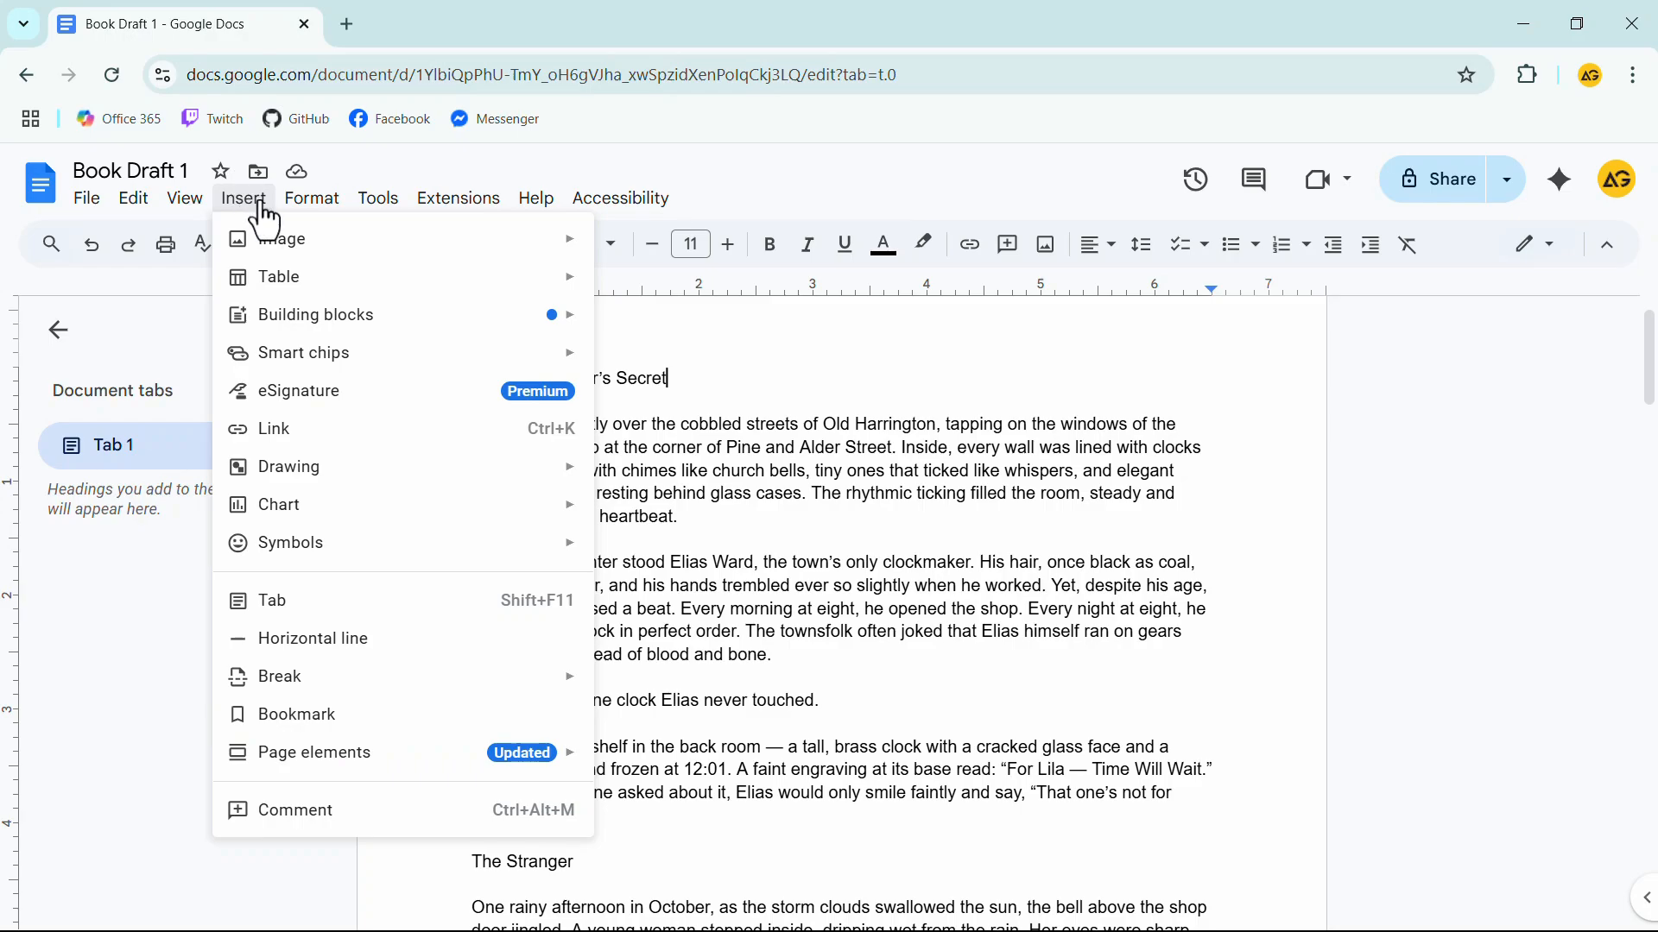
mouse_move(407, 684)
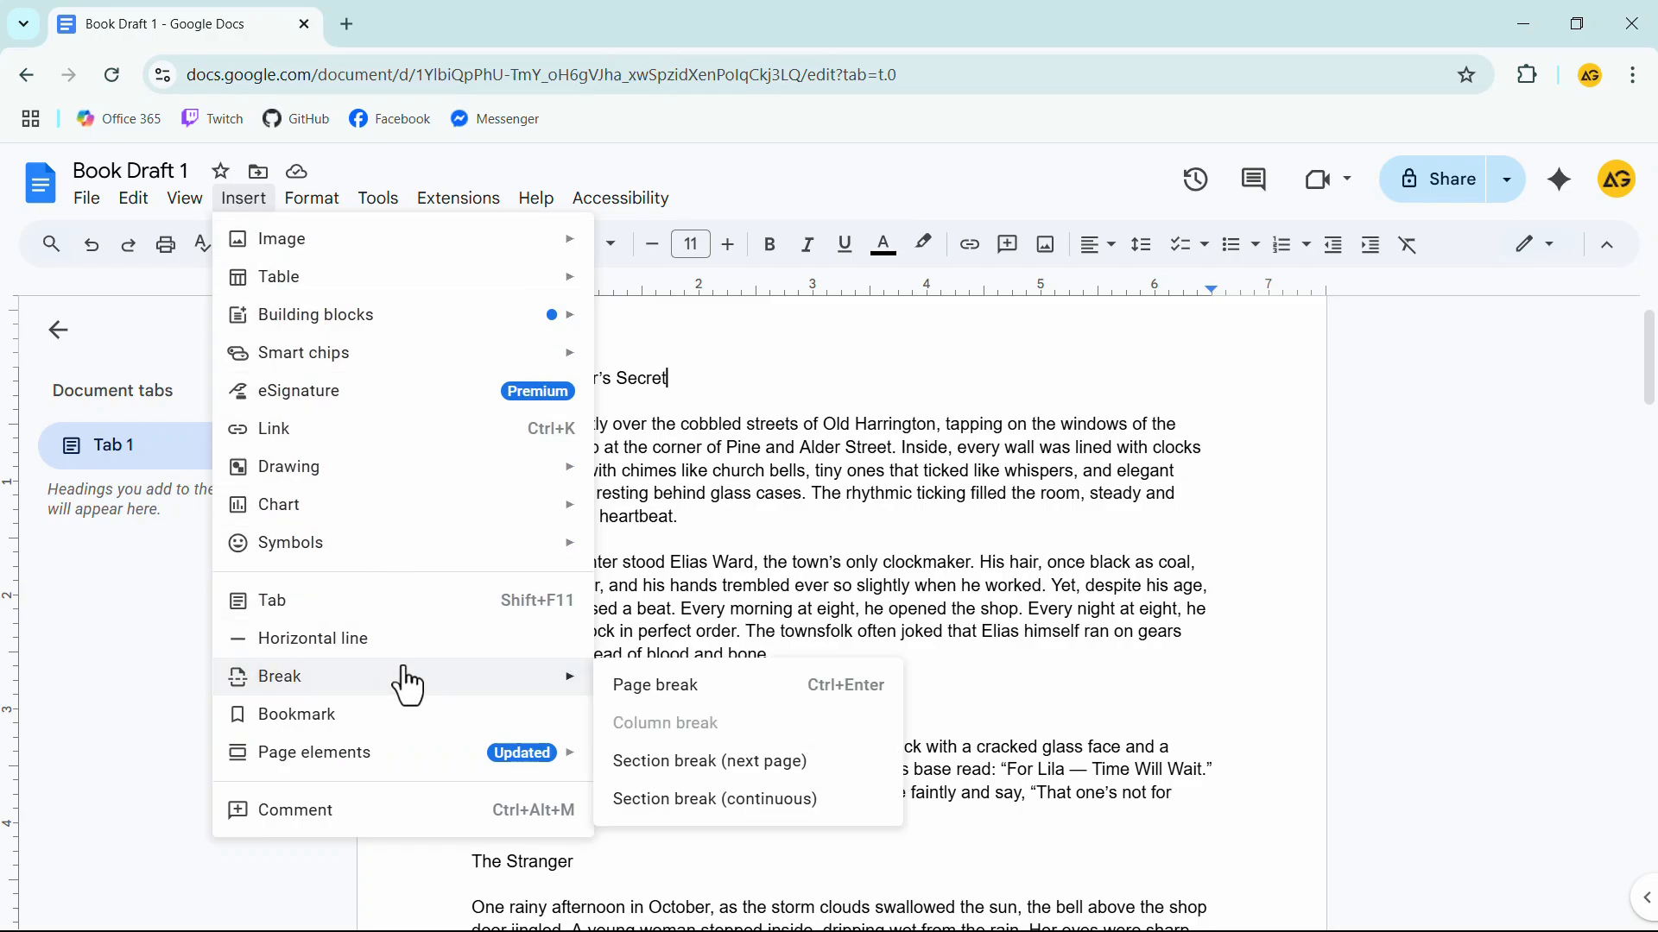
left_click(638, 686)
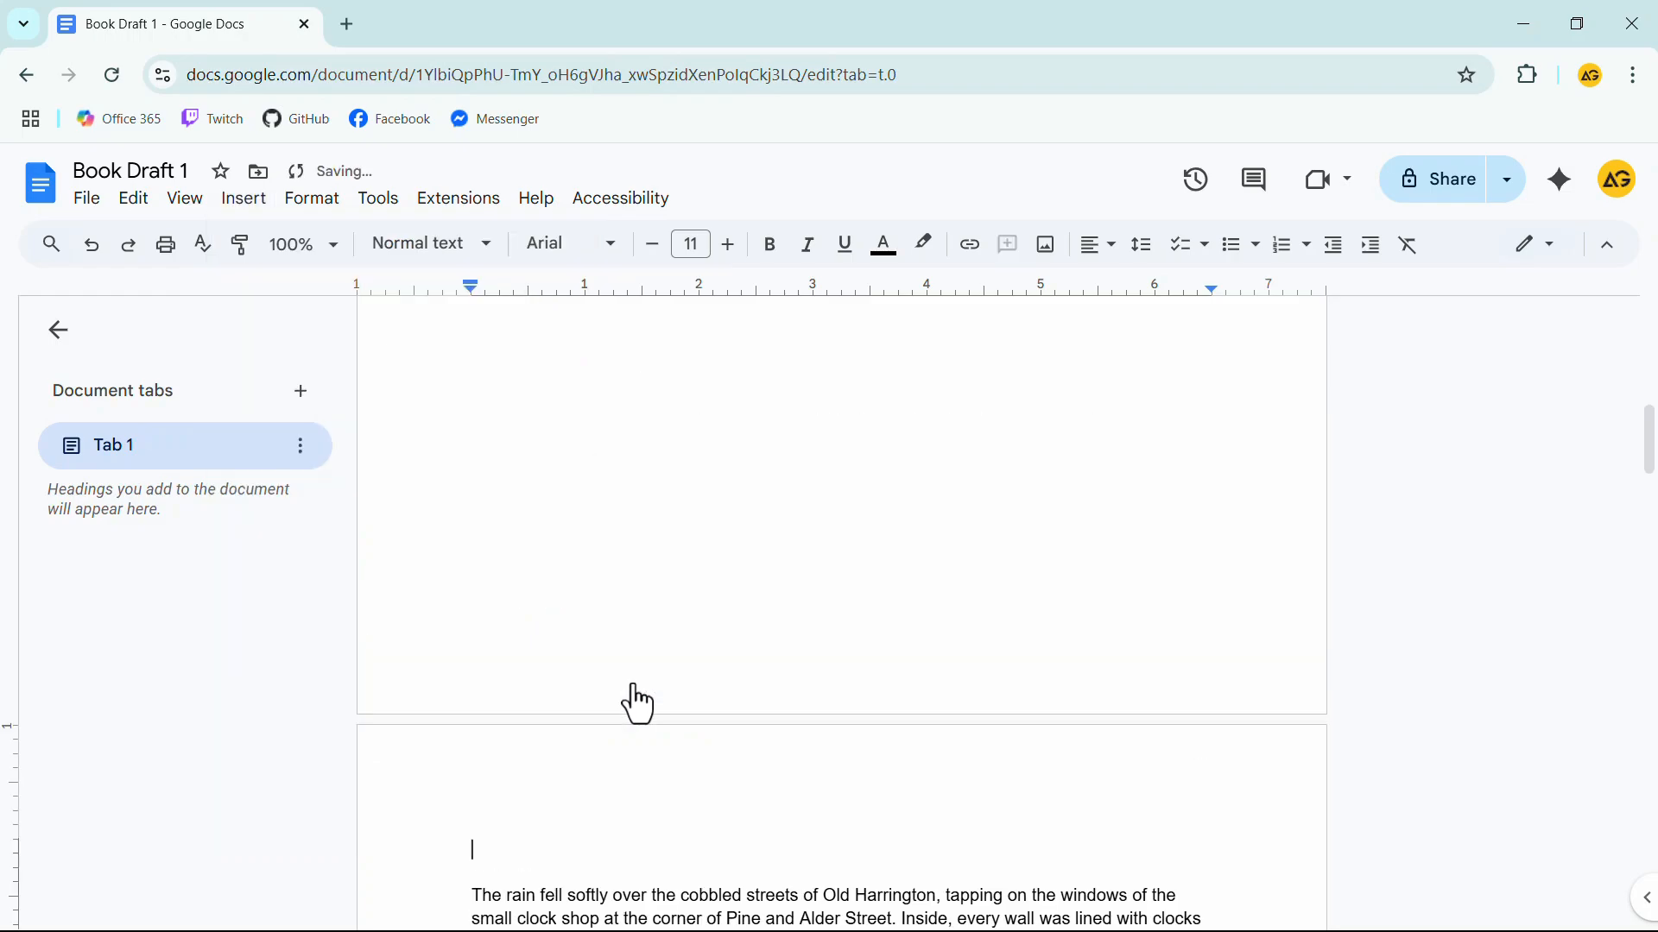
scroll(661, 696, "up", 5)
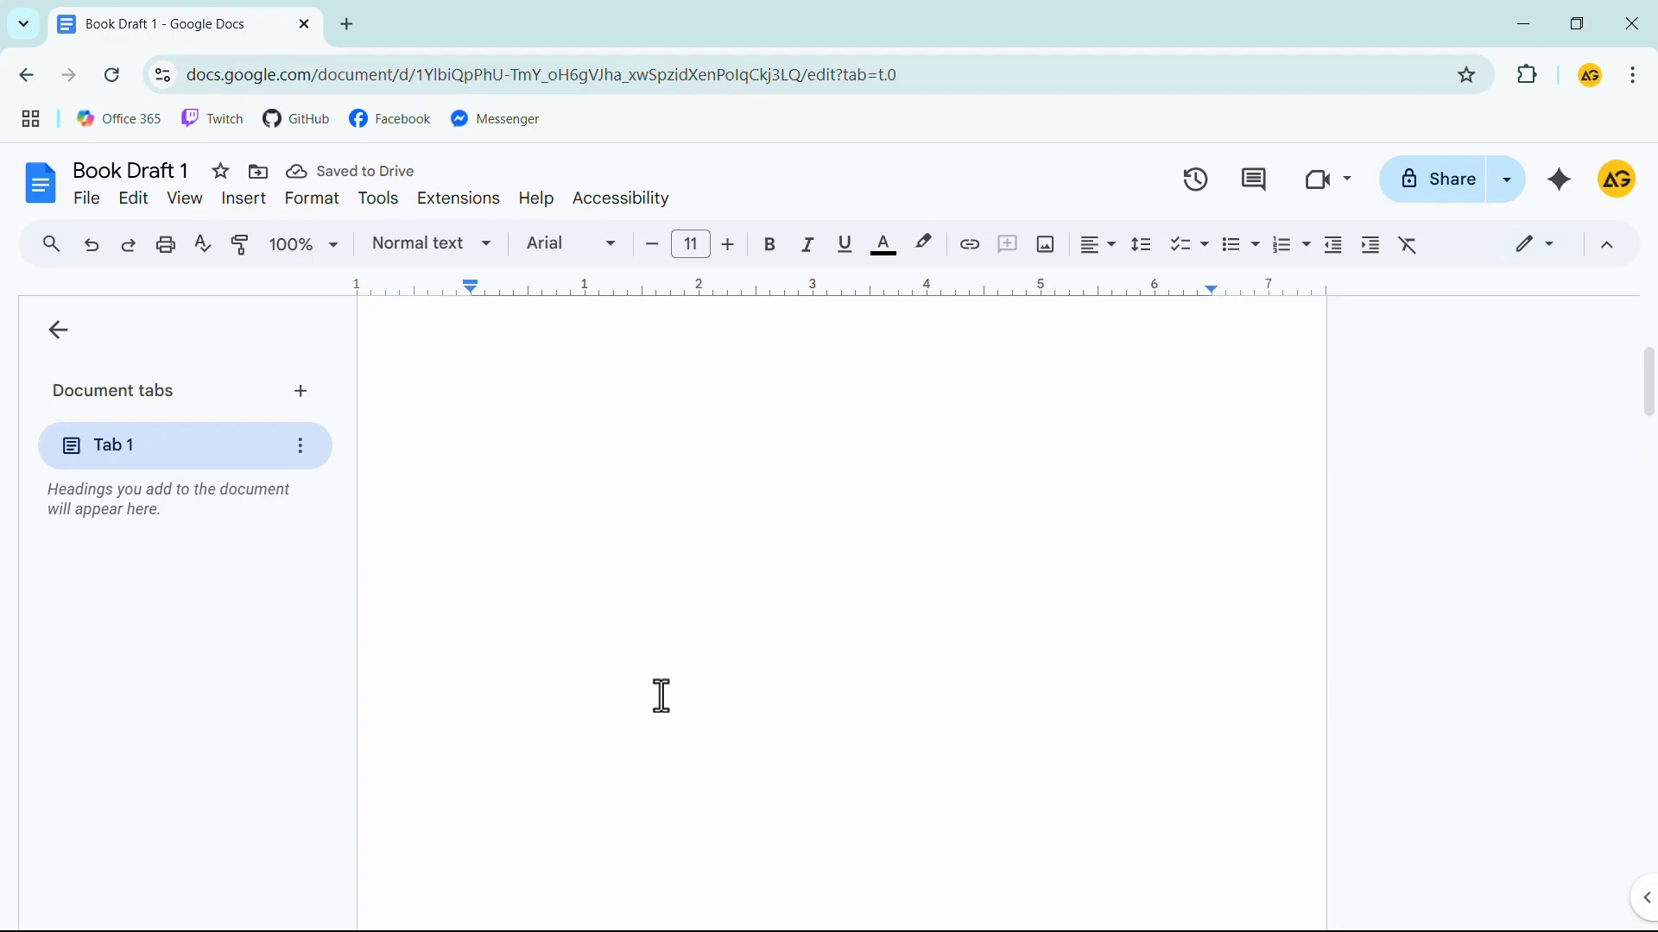
key("ctrl+z")
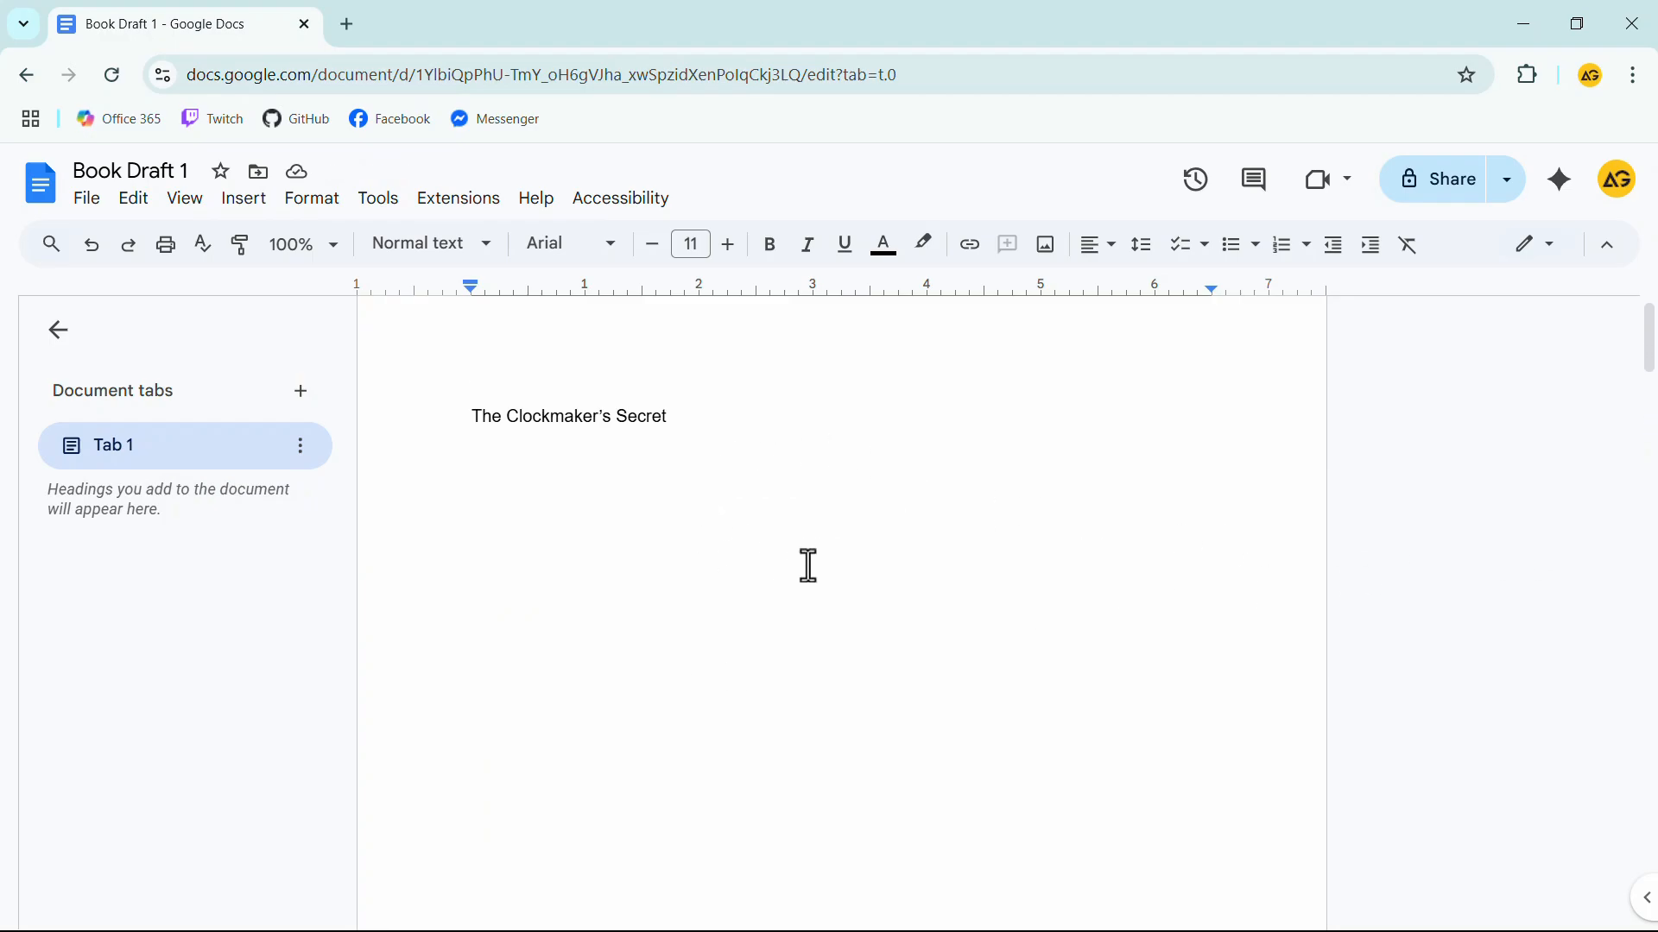
Step: Add the line "Epic Guide" directly below the title The Clockmaker's Secret
left_click(694, 416)
key("Return")
type("Epic Guide")
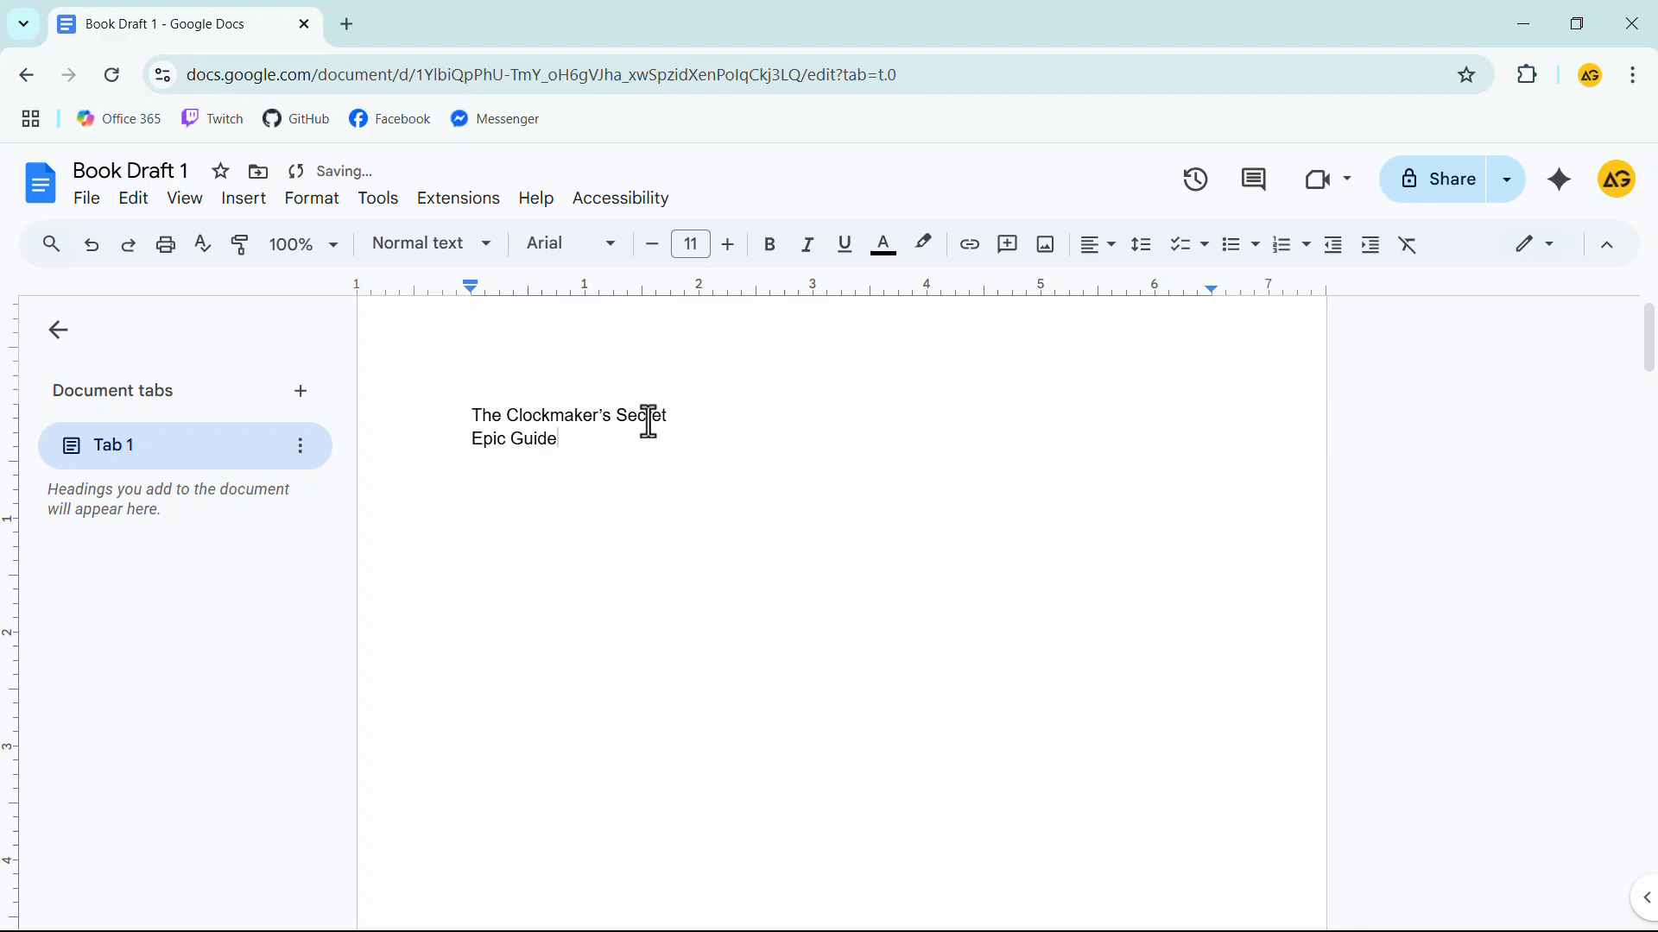
Step: Center the title and the Epic Guide line and convert both to UPPERCASE
left_click_drag(559, 439, 463, 412)
left_click(1099, 245)
left_click(1133, 300)
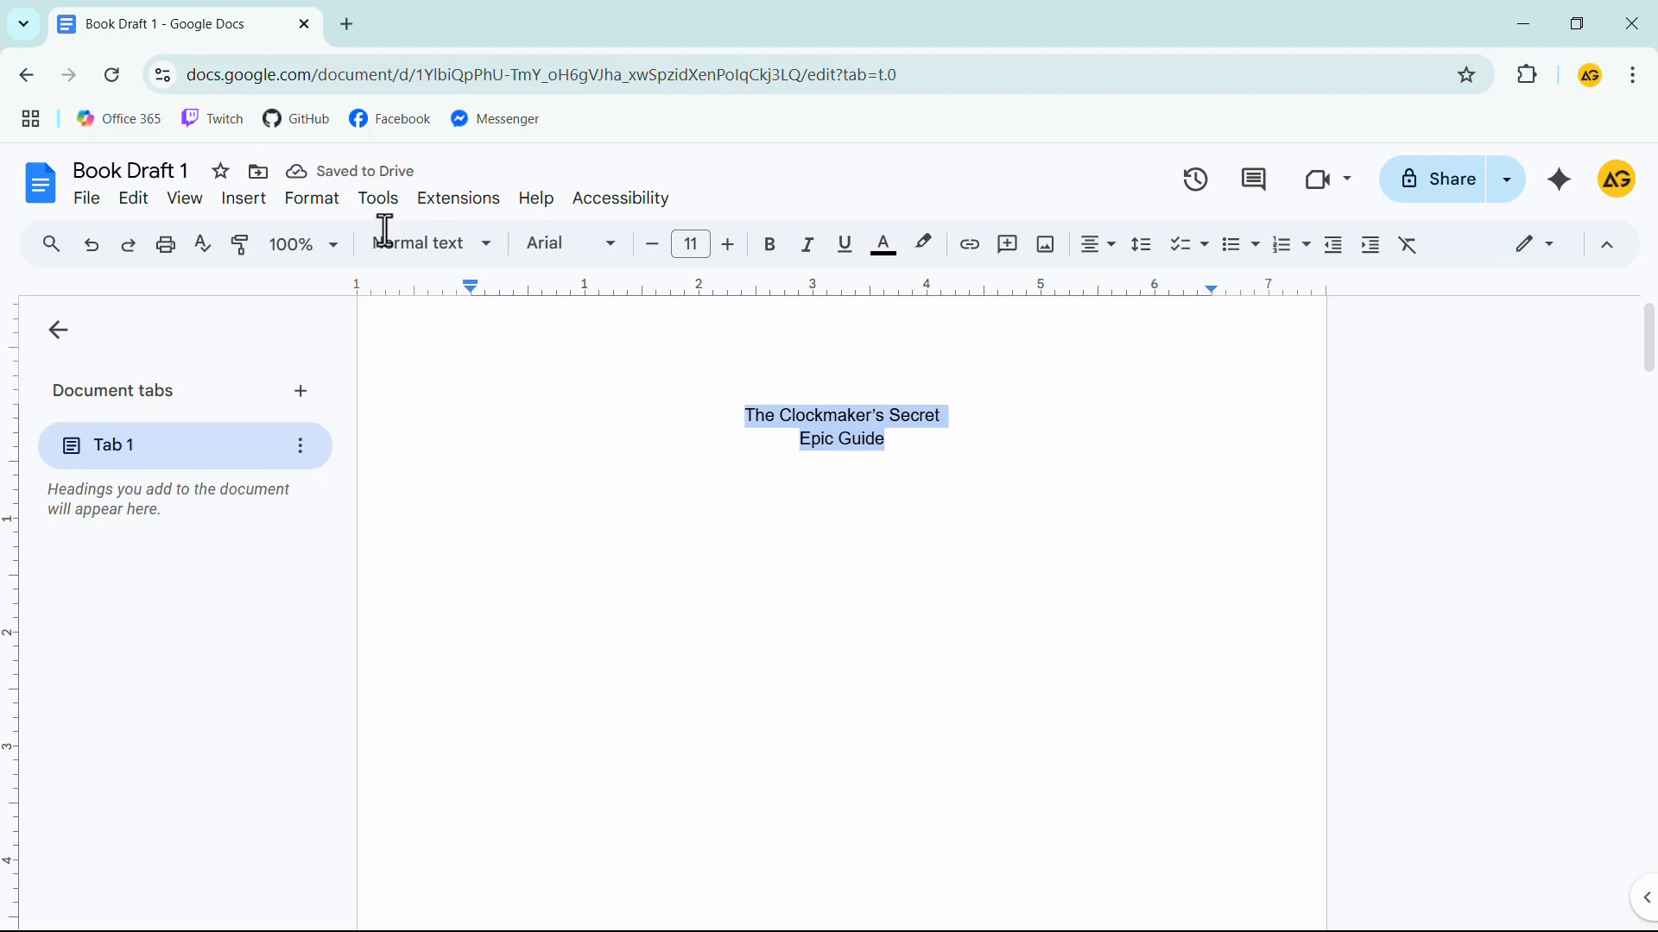
left_click(318, 200)
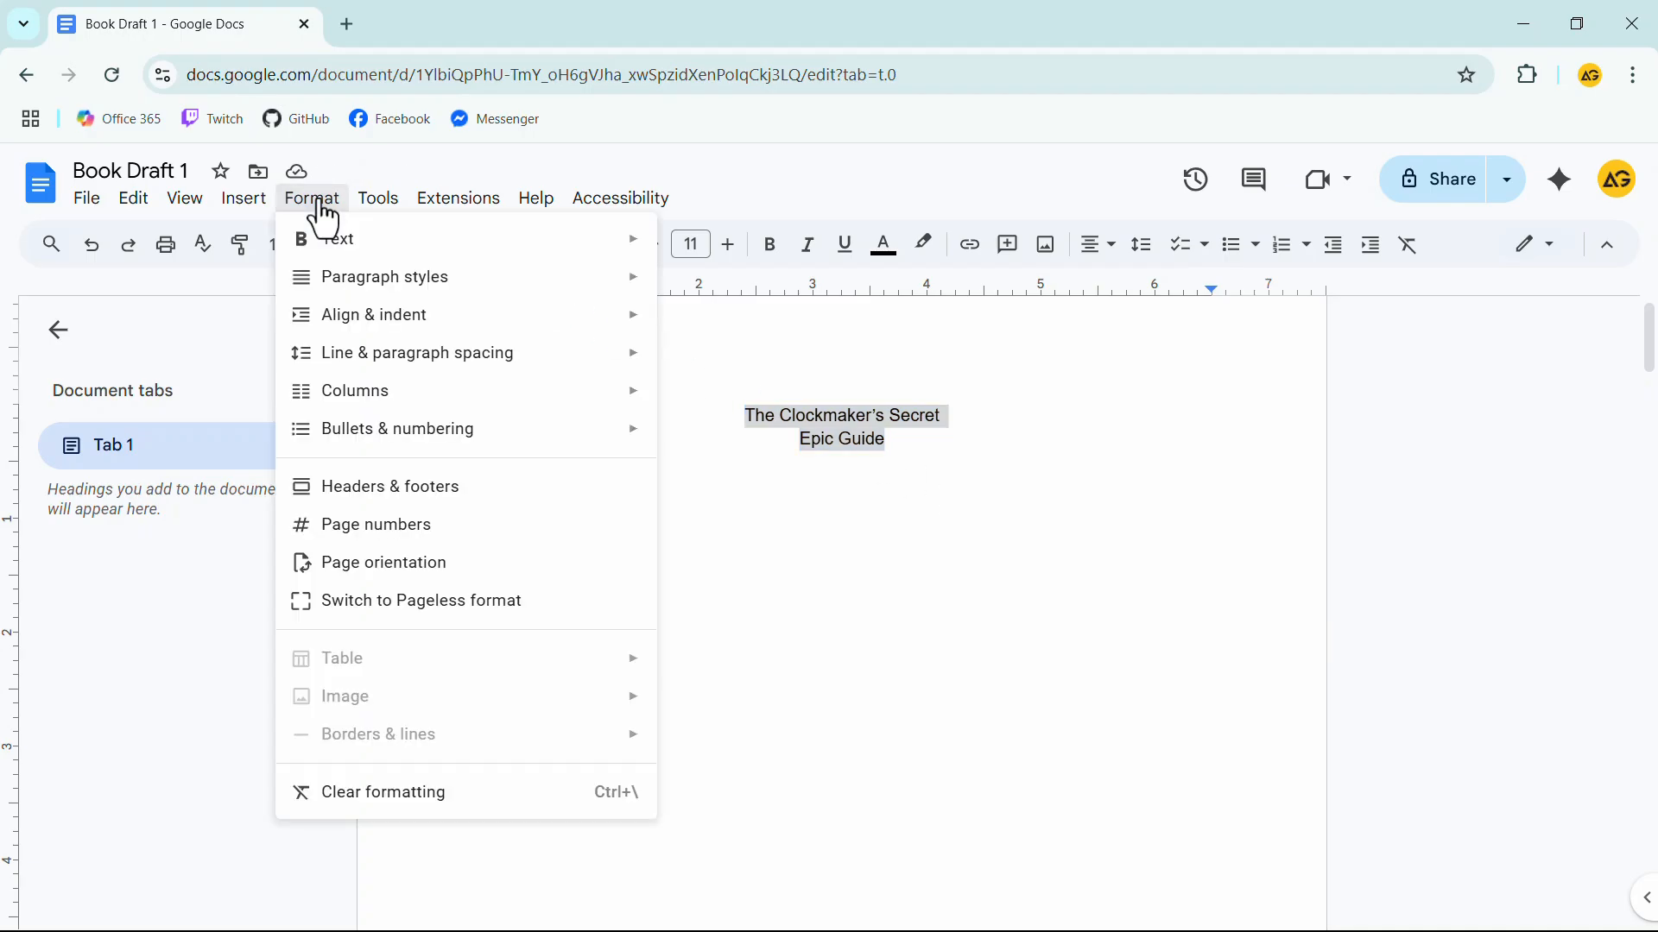
mouse_move(331, 249)
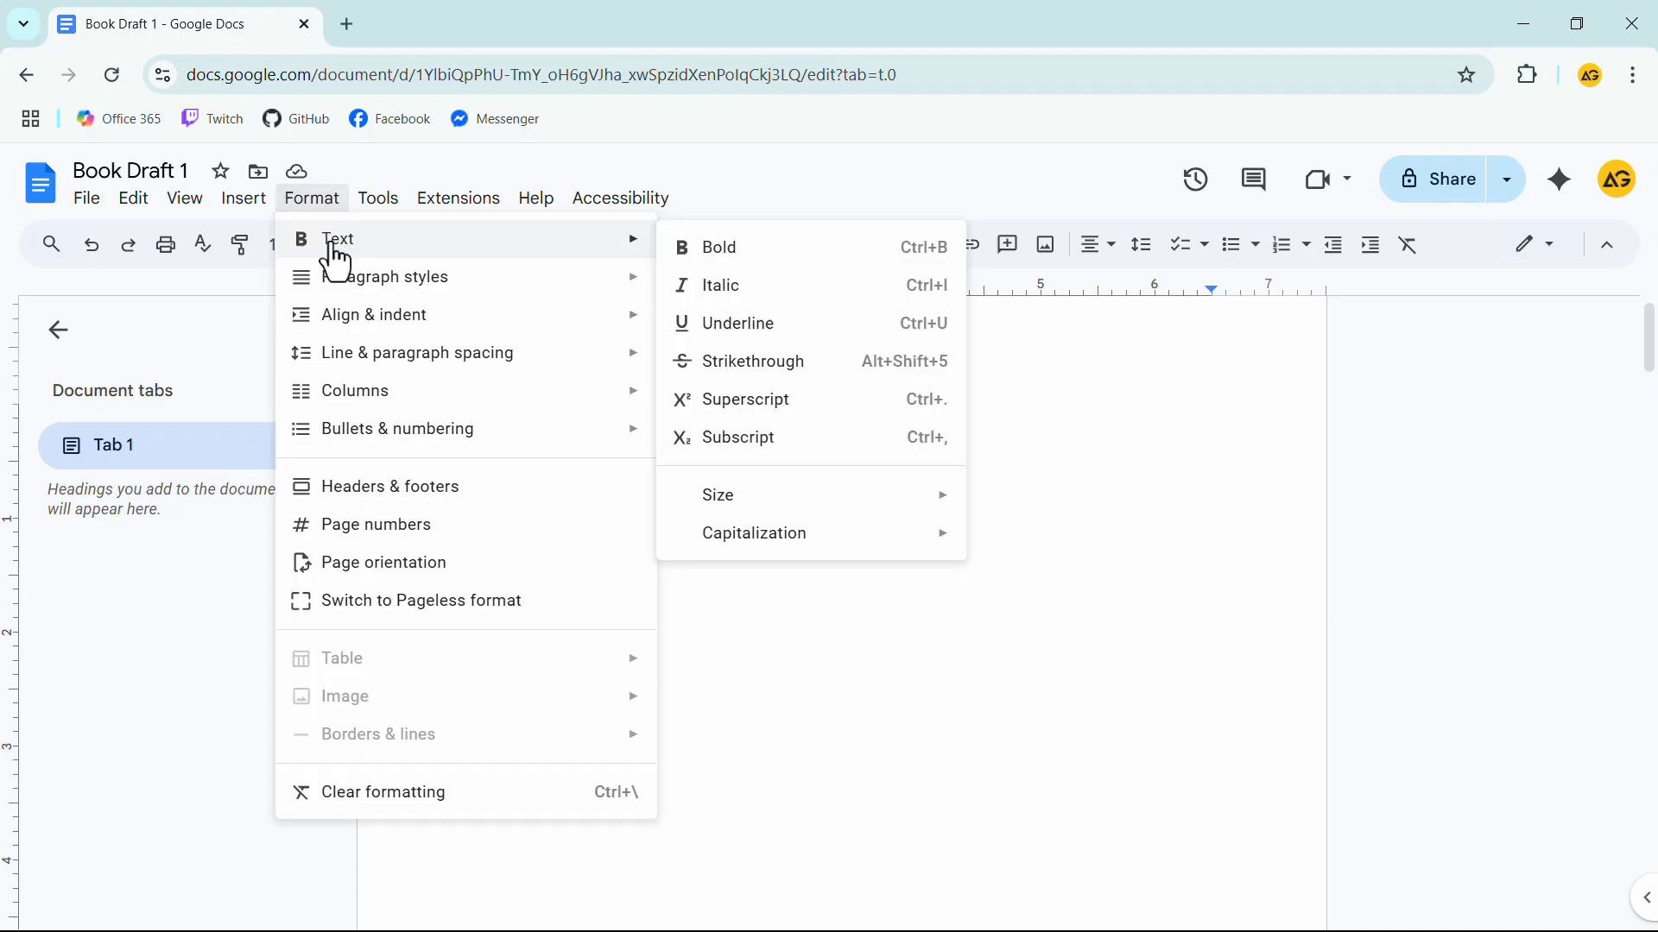
mouse_move(790, 537)
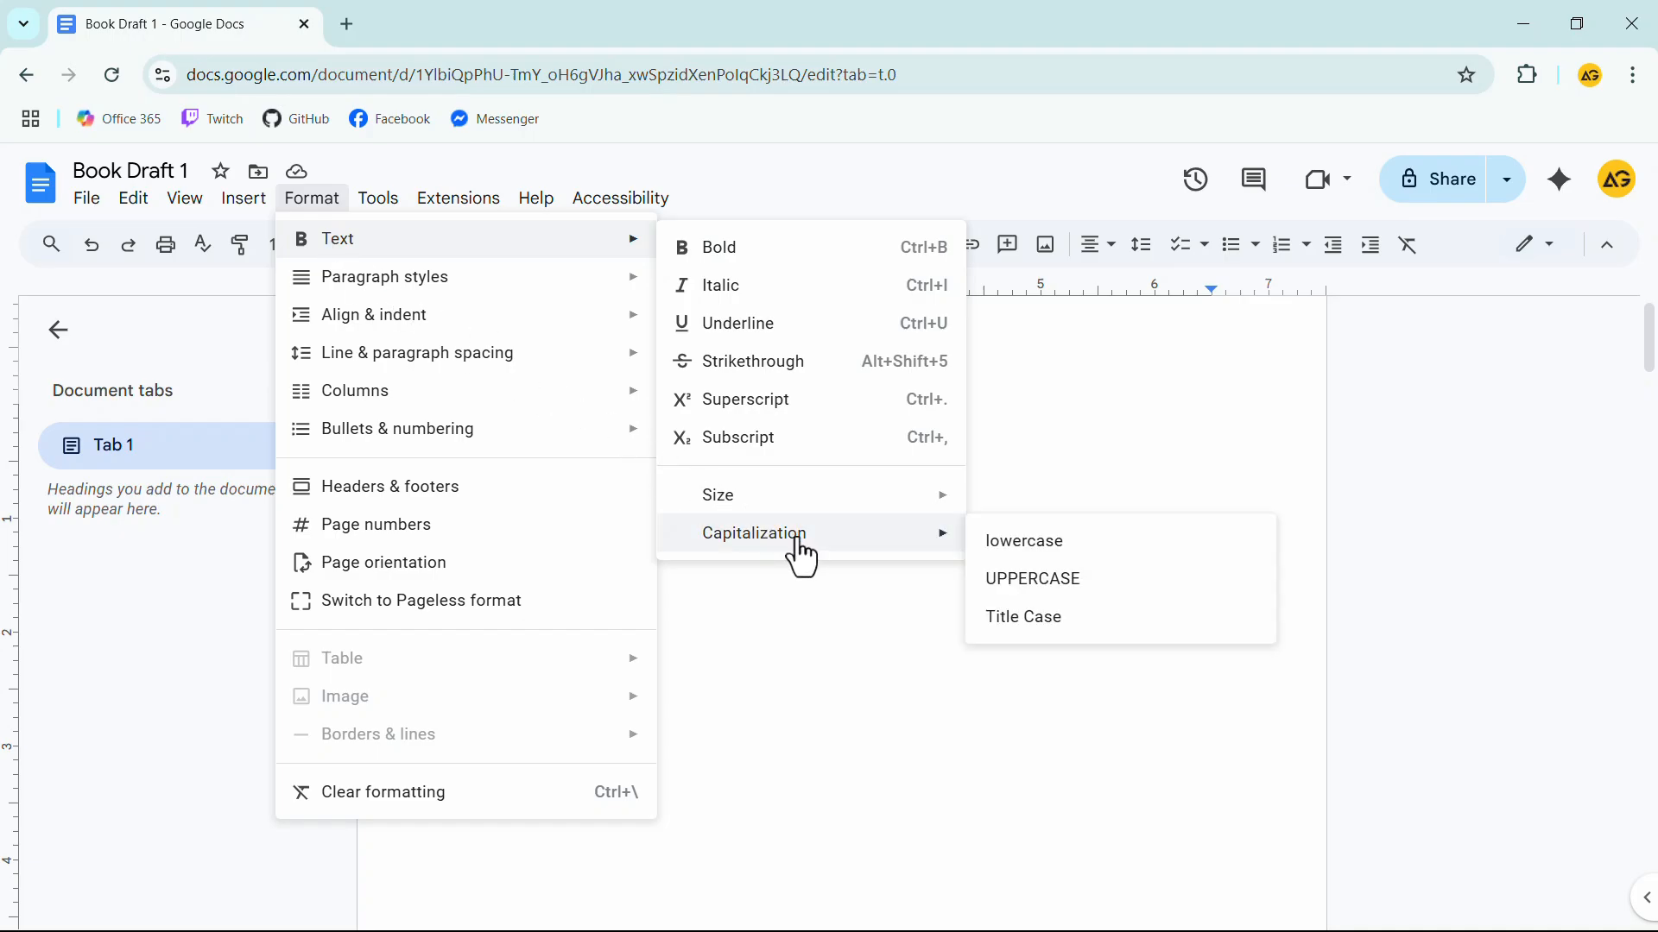
left_click(1023, 578)
Step: Move the two title lines further down the title page by adding blank lines above them
left_click(709, 412)
key("Return")
key("Return")
key("Return")
key("Return")
key("Return")
key("Return")
key("Return")
key("Return")
key("Return")
key("Return")
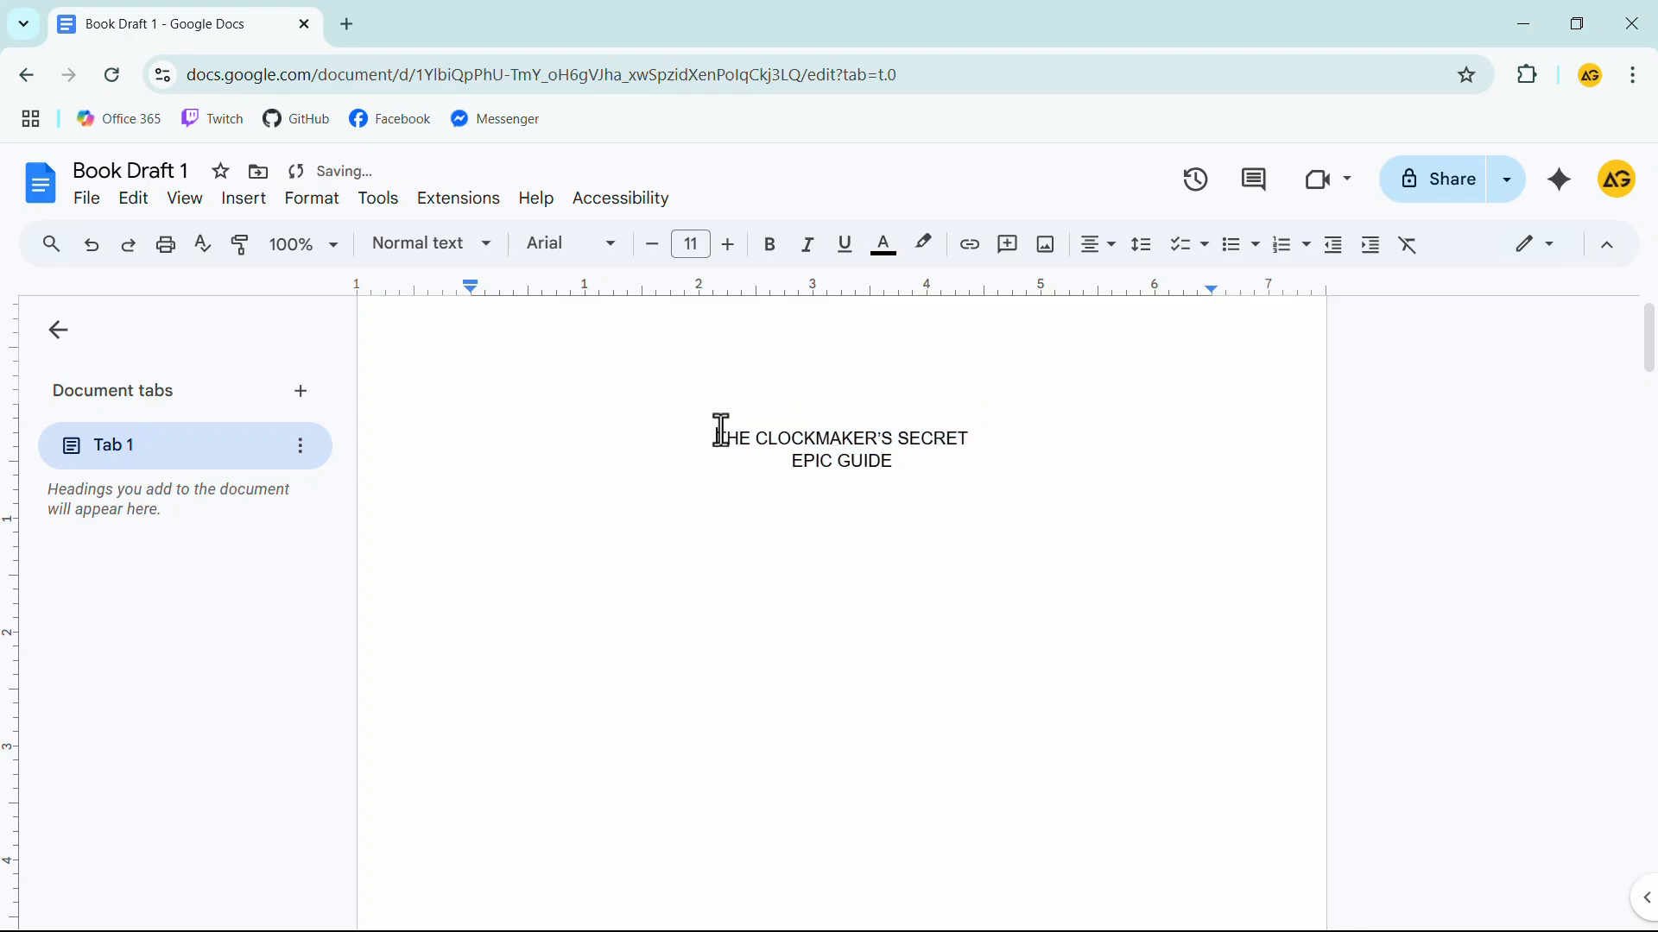
key("BackSpace")
key("BackSpace")
key("BackSpace")
key("BackSpace")
key("BackSpace")
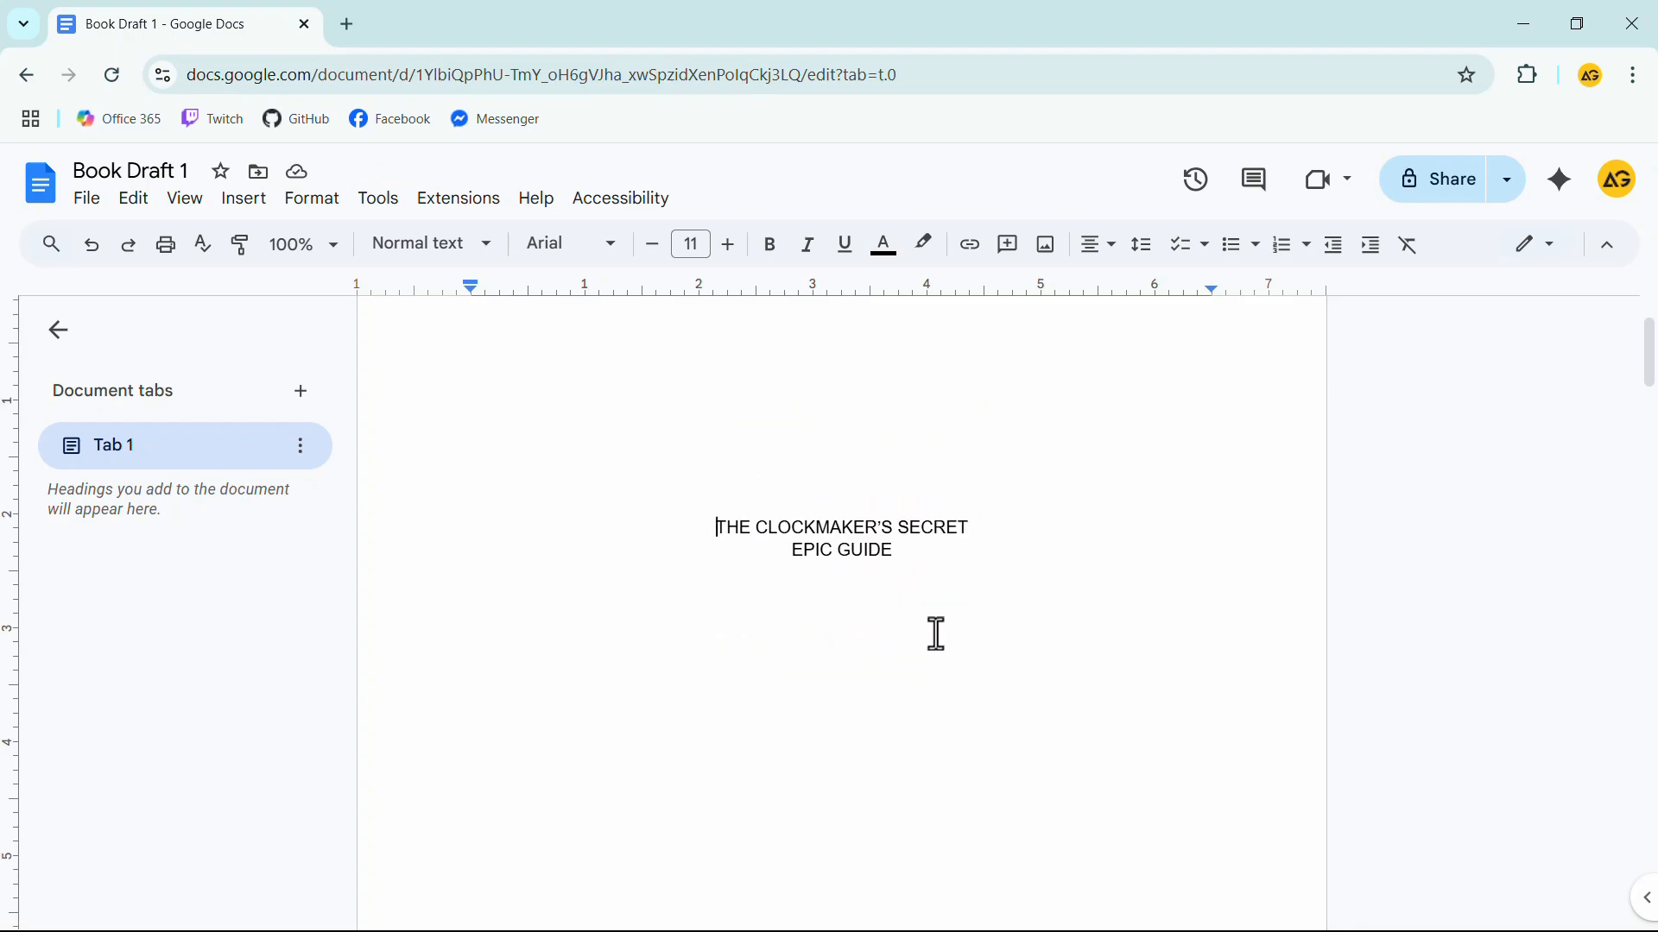
Step: Give the title page a different first-page header with the lines "Address:", "Email:", "Phone Number:" and "Word Count:"
scroll(798, 339, "up", 2)
double_click(800, 338)
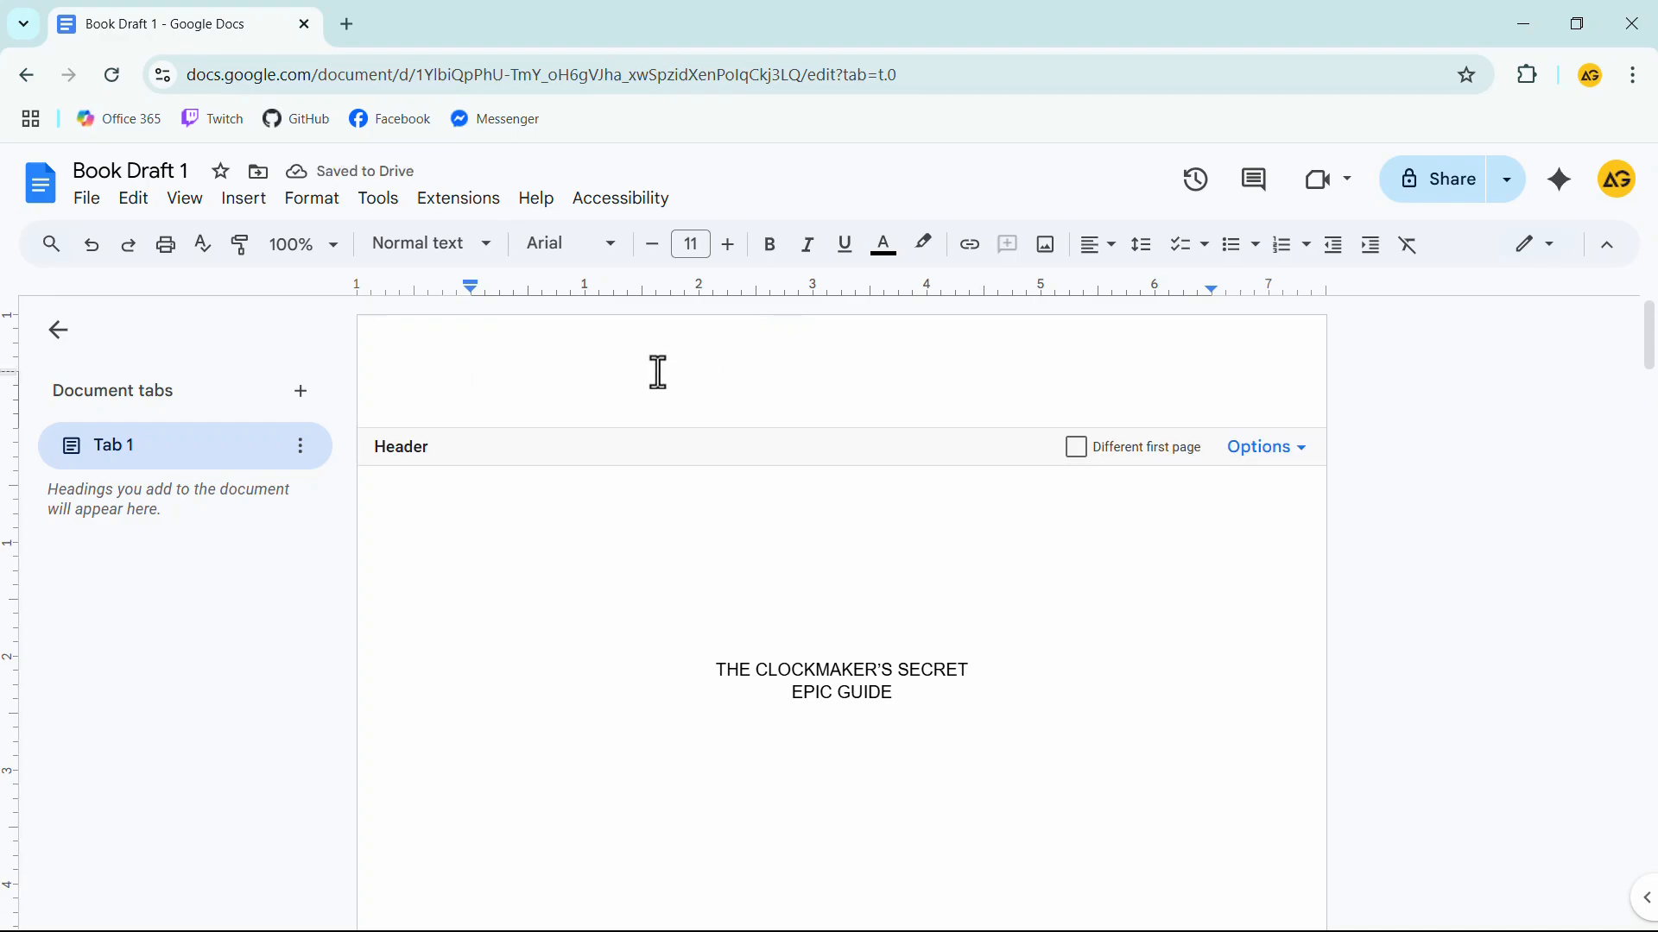
left_click(1071, 450)
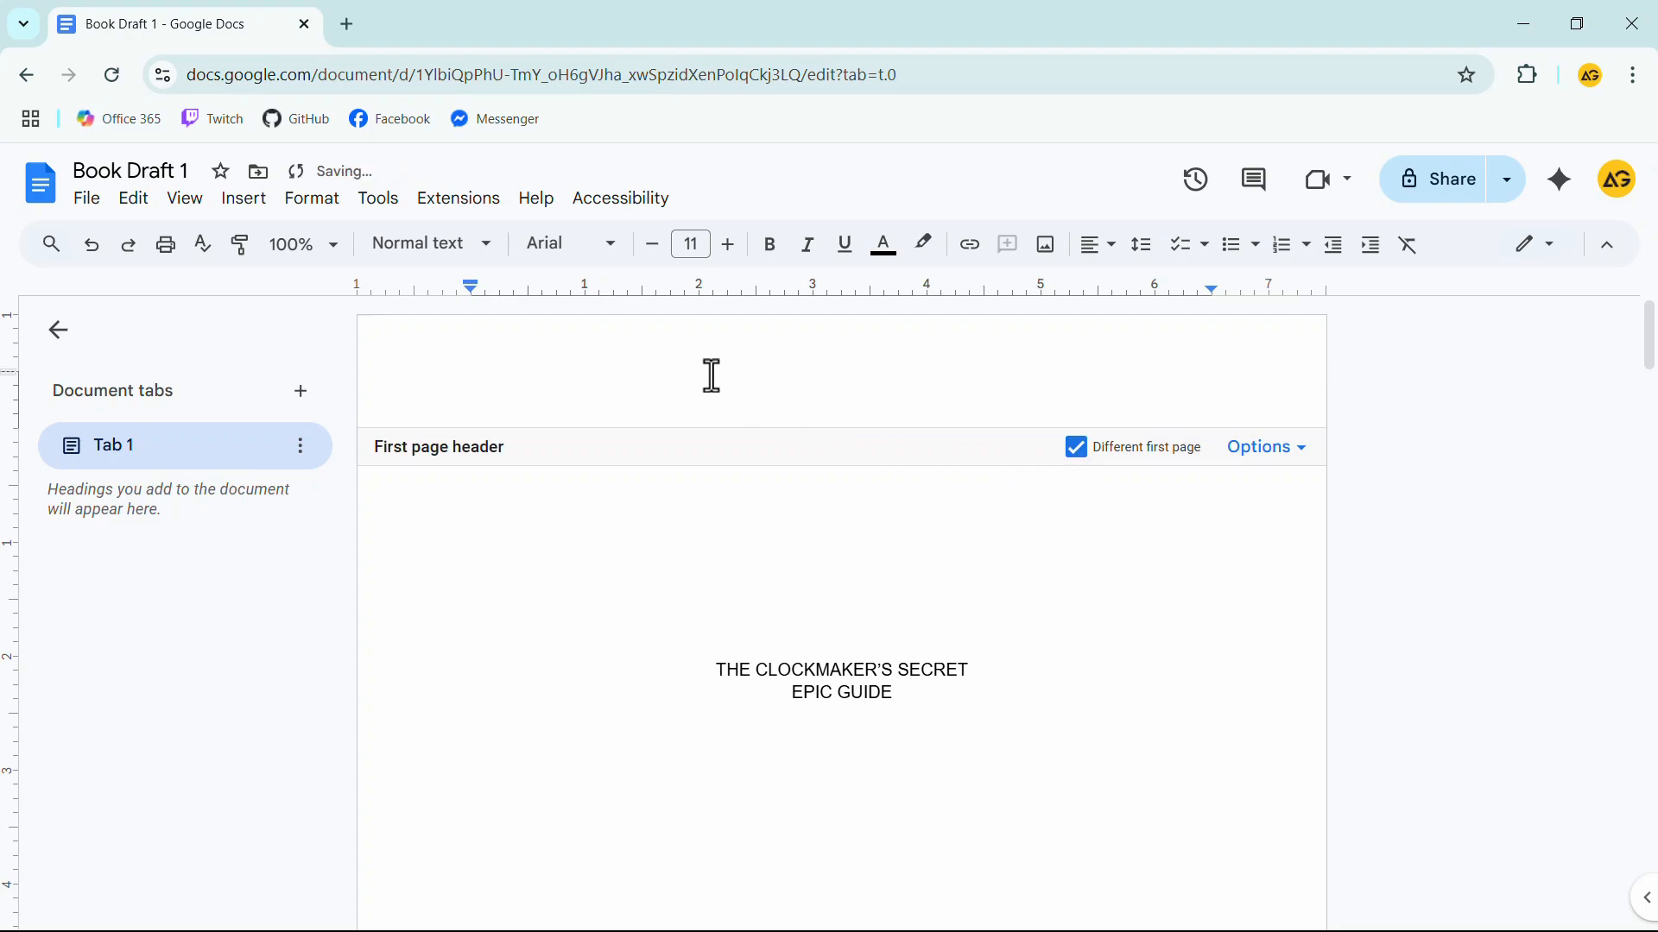
type("Address: Email: Phone Number: Word Count:")
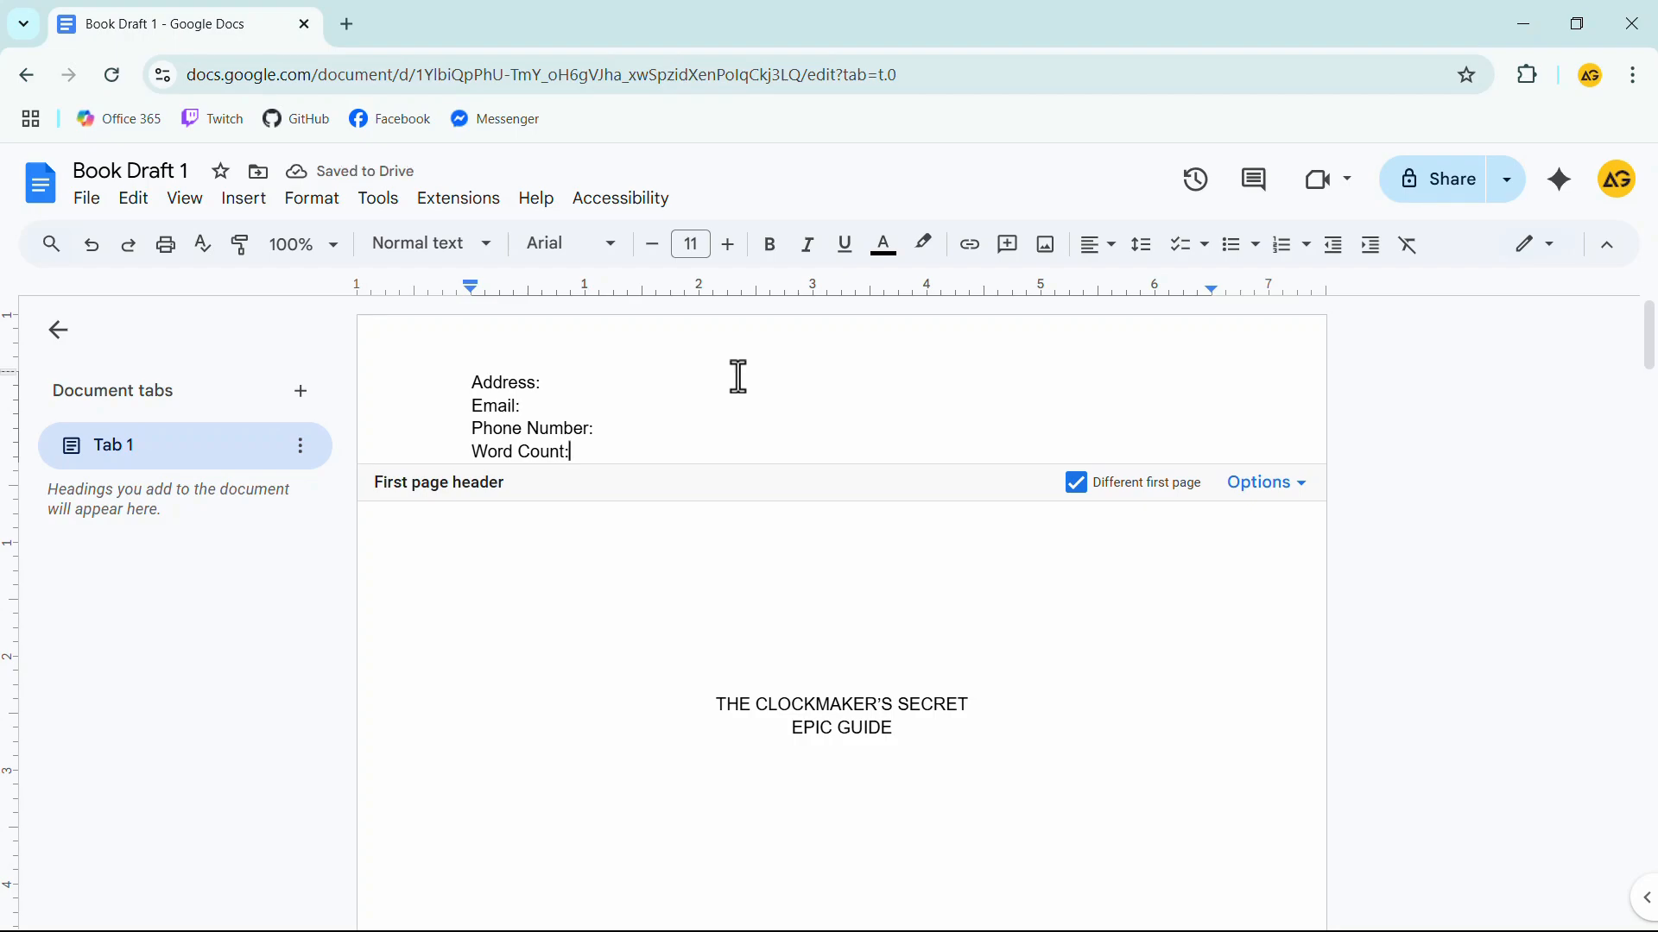
left_click(906, 571)
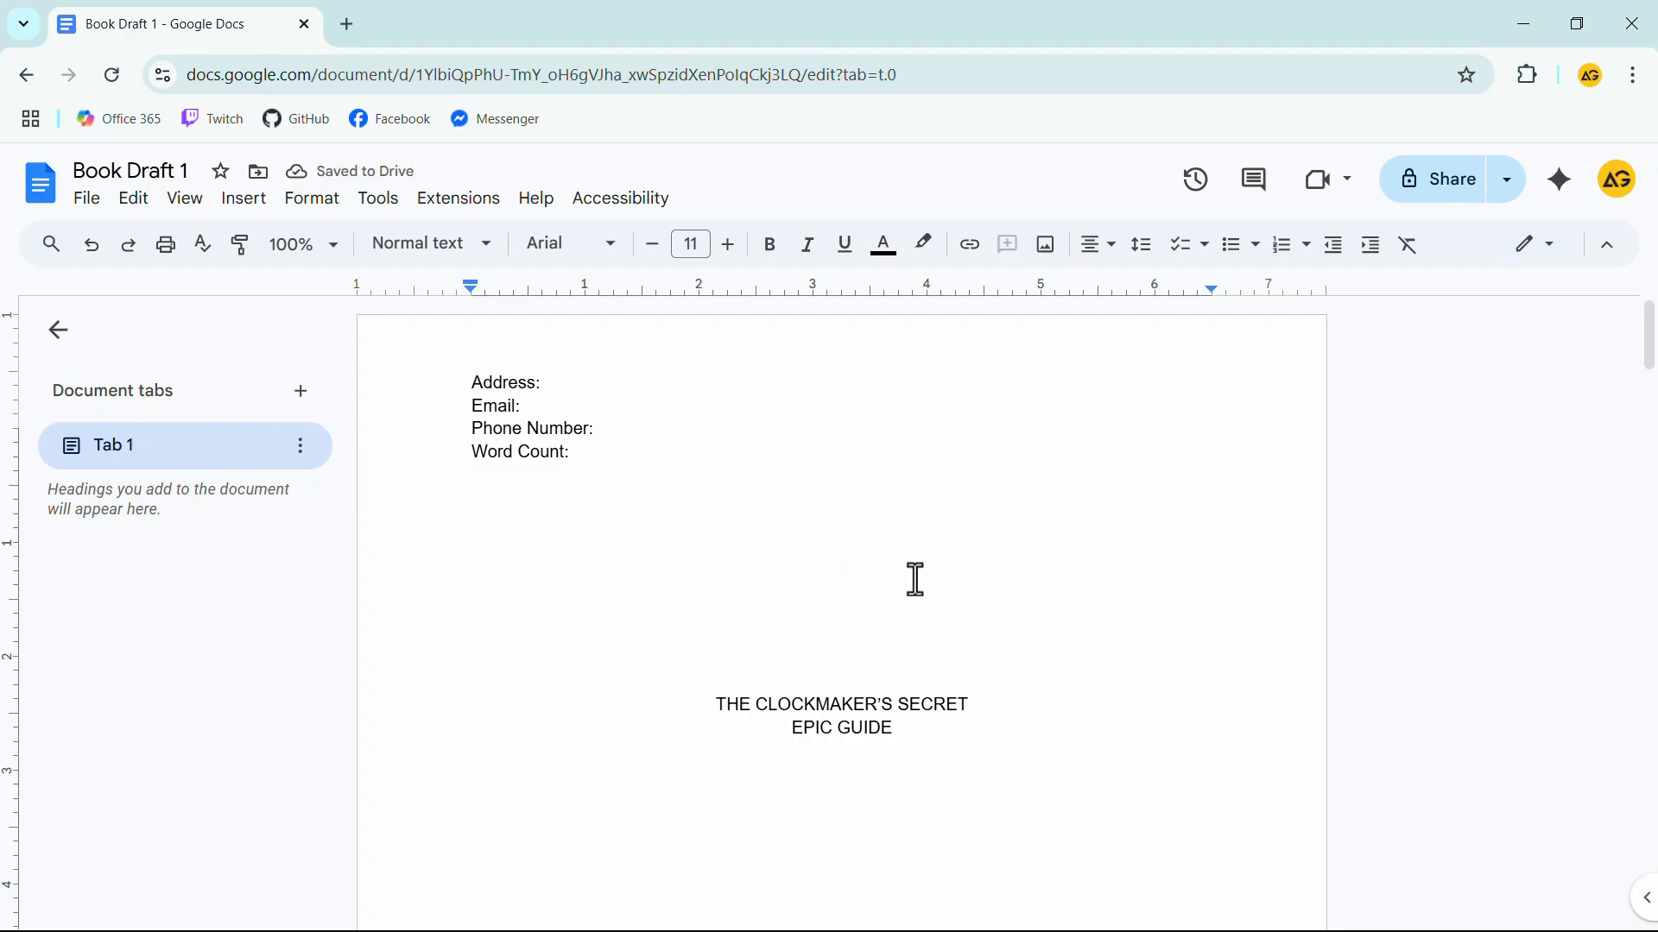
Step: Update the Heading 1 style to match the title line THE CLOCKMAKER'S SECRET
scroll(899, 604, "down", 3)
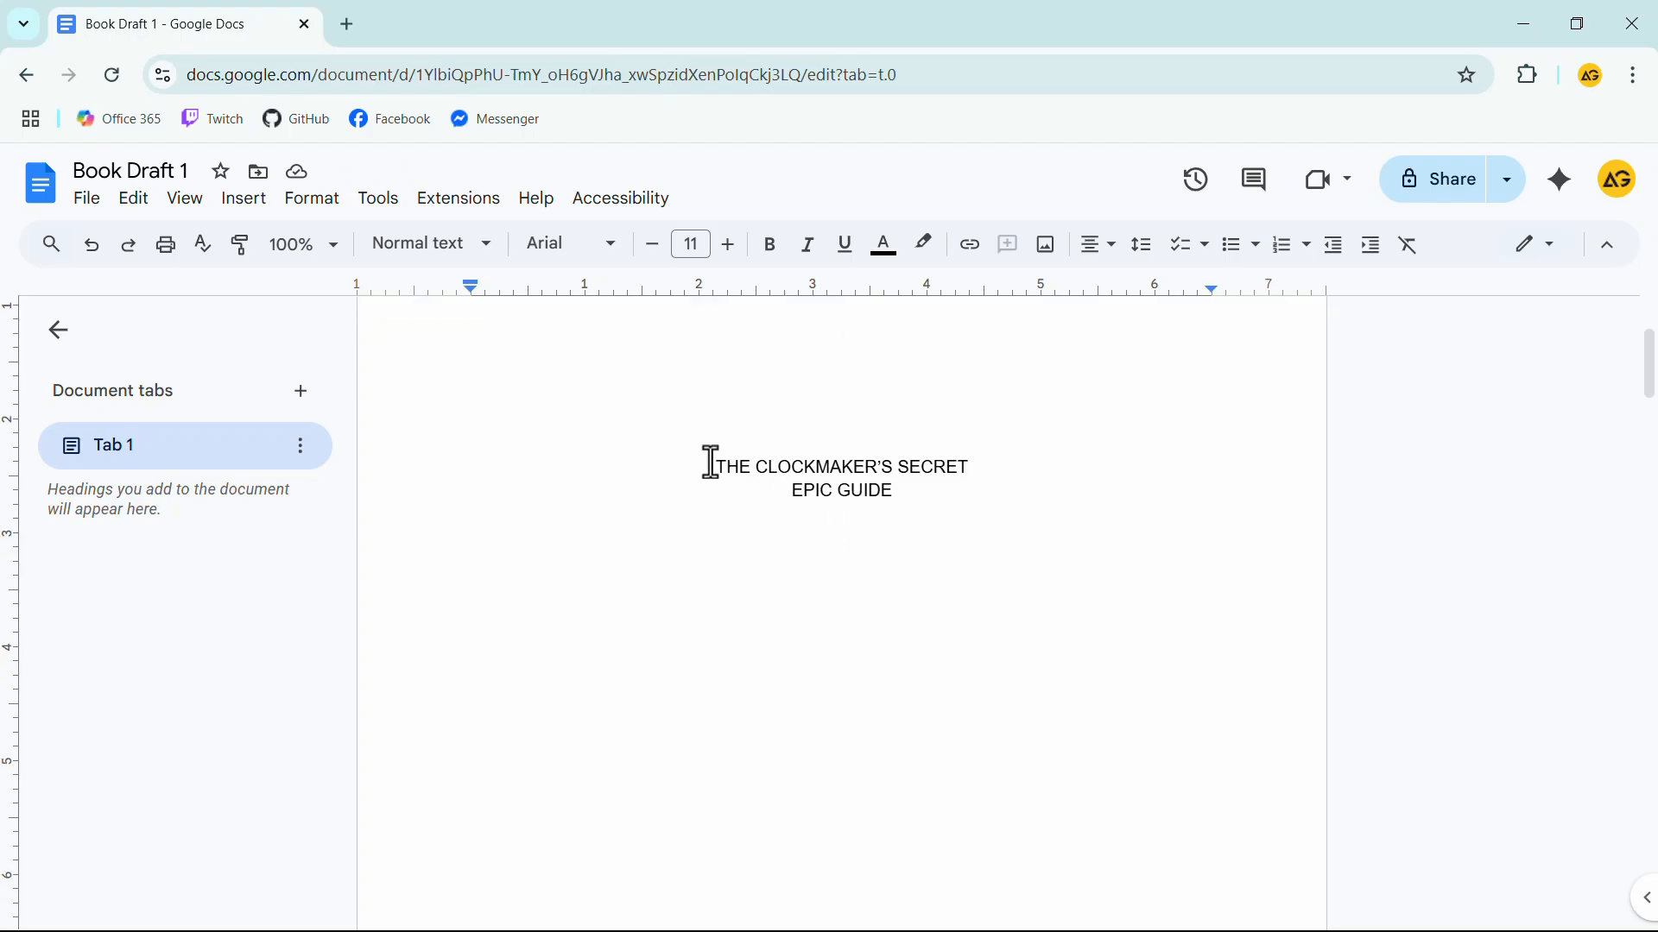
left_click_drag(710, 466, 969, 466)
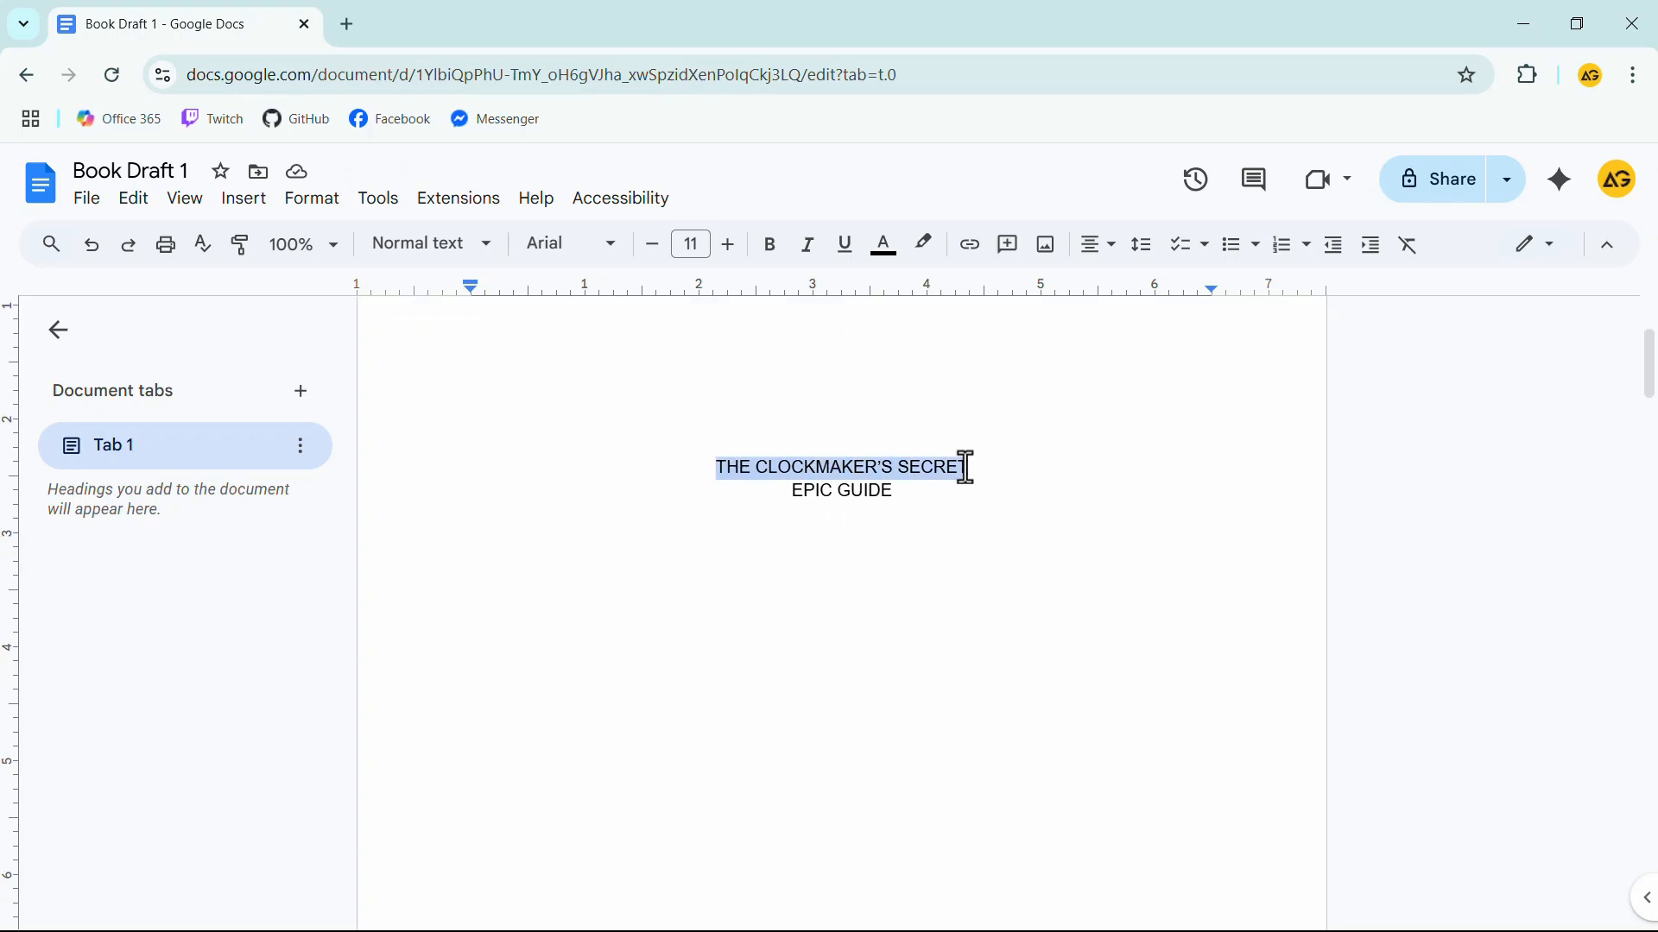
left_click(327, 211)
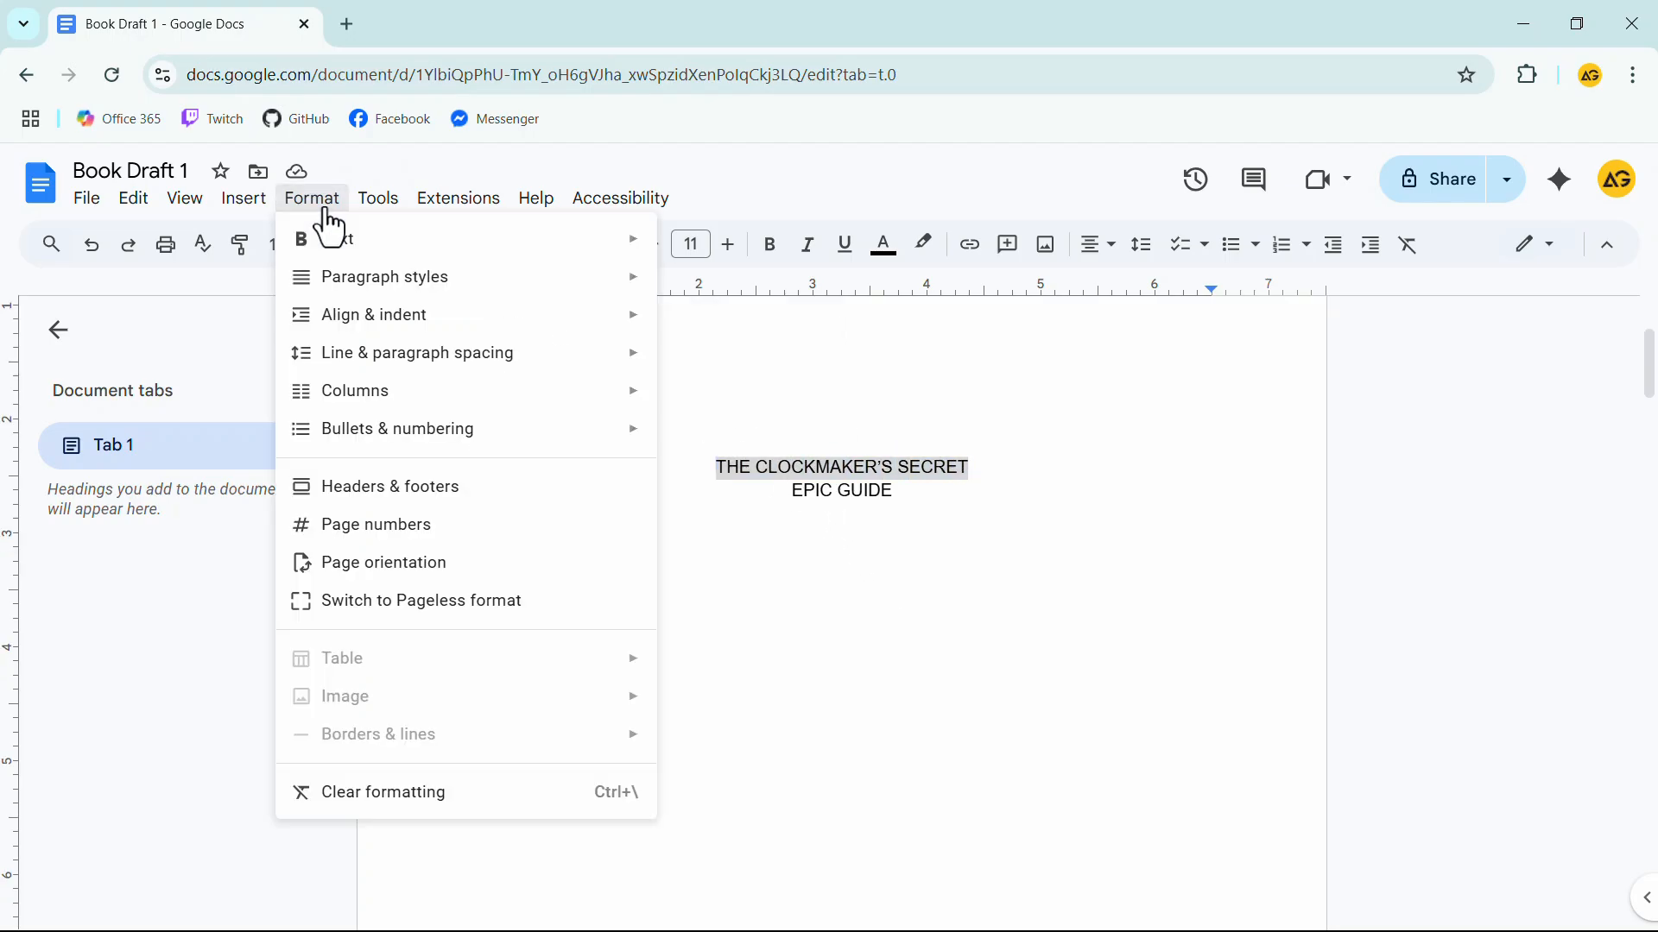
mouse_move(349, 287)
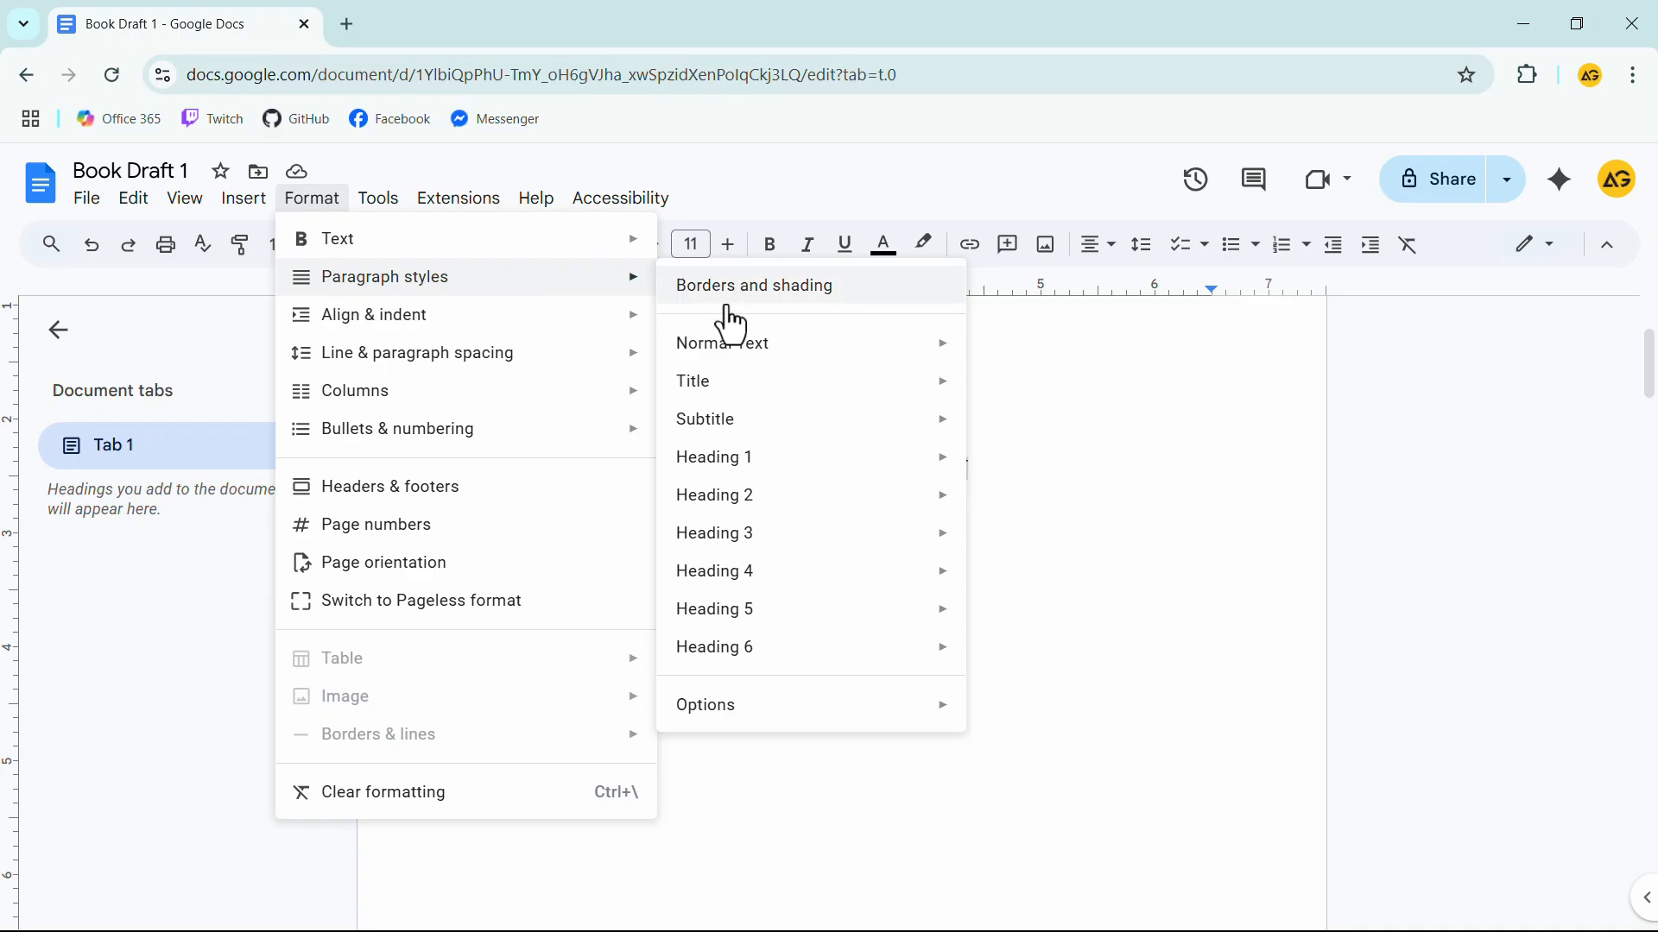
mouse_move(752, 466)
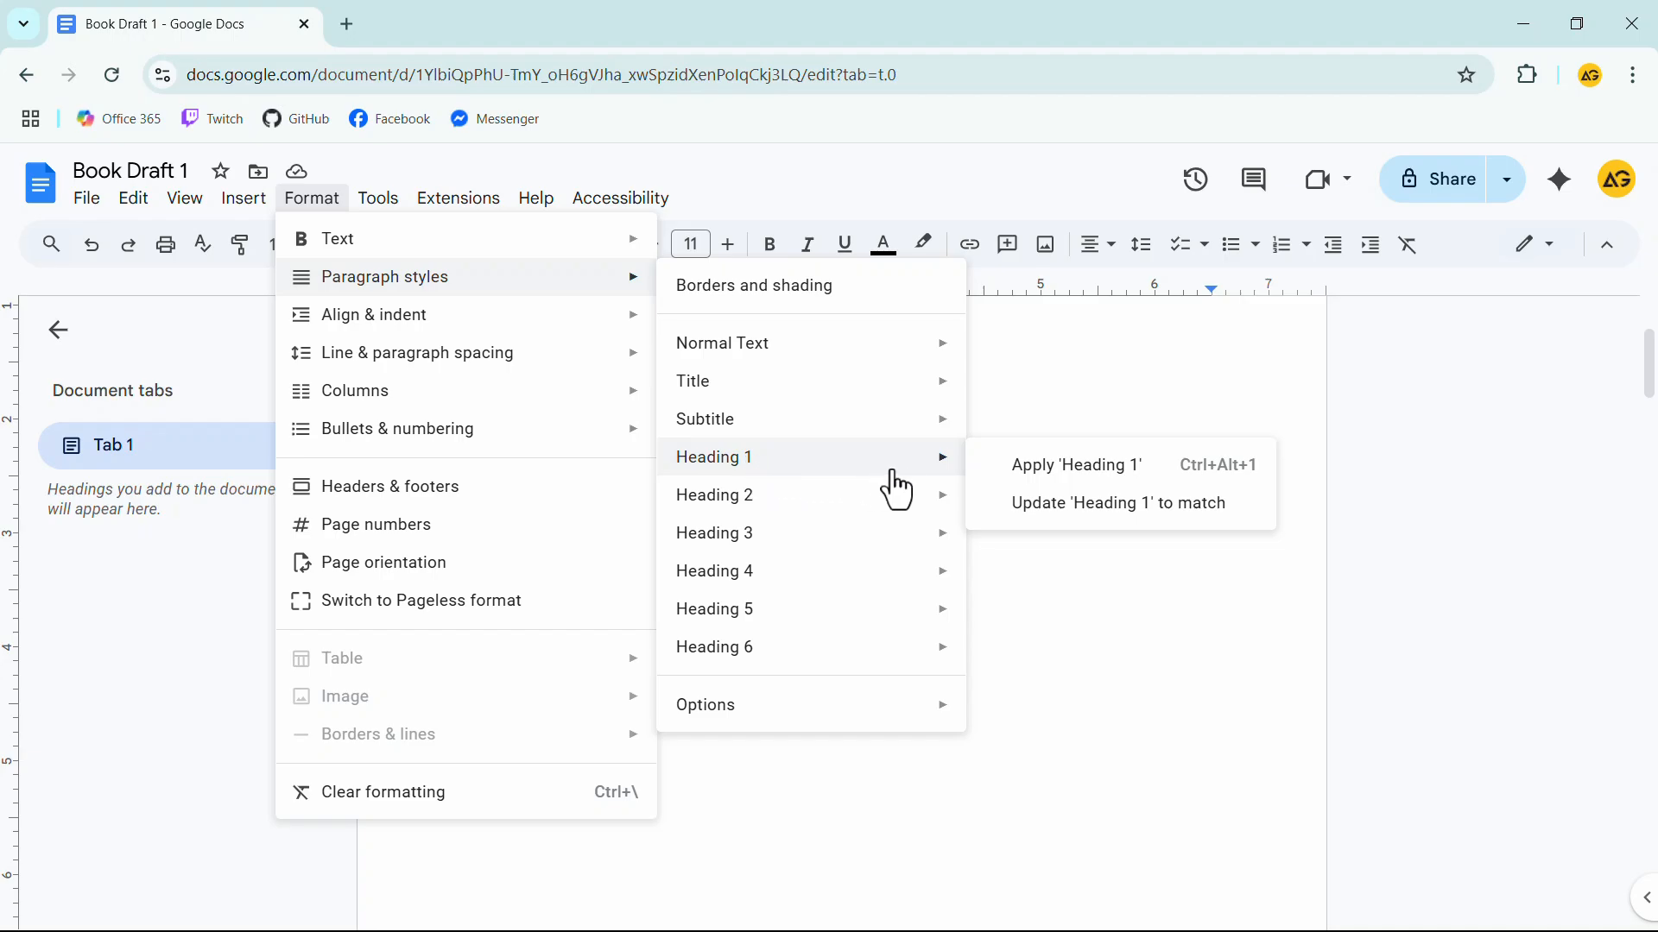
left_click(1059, 508)
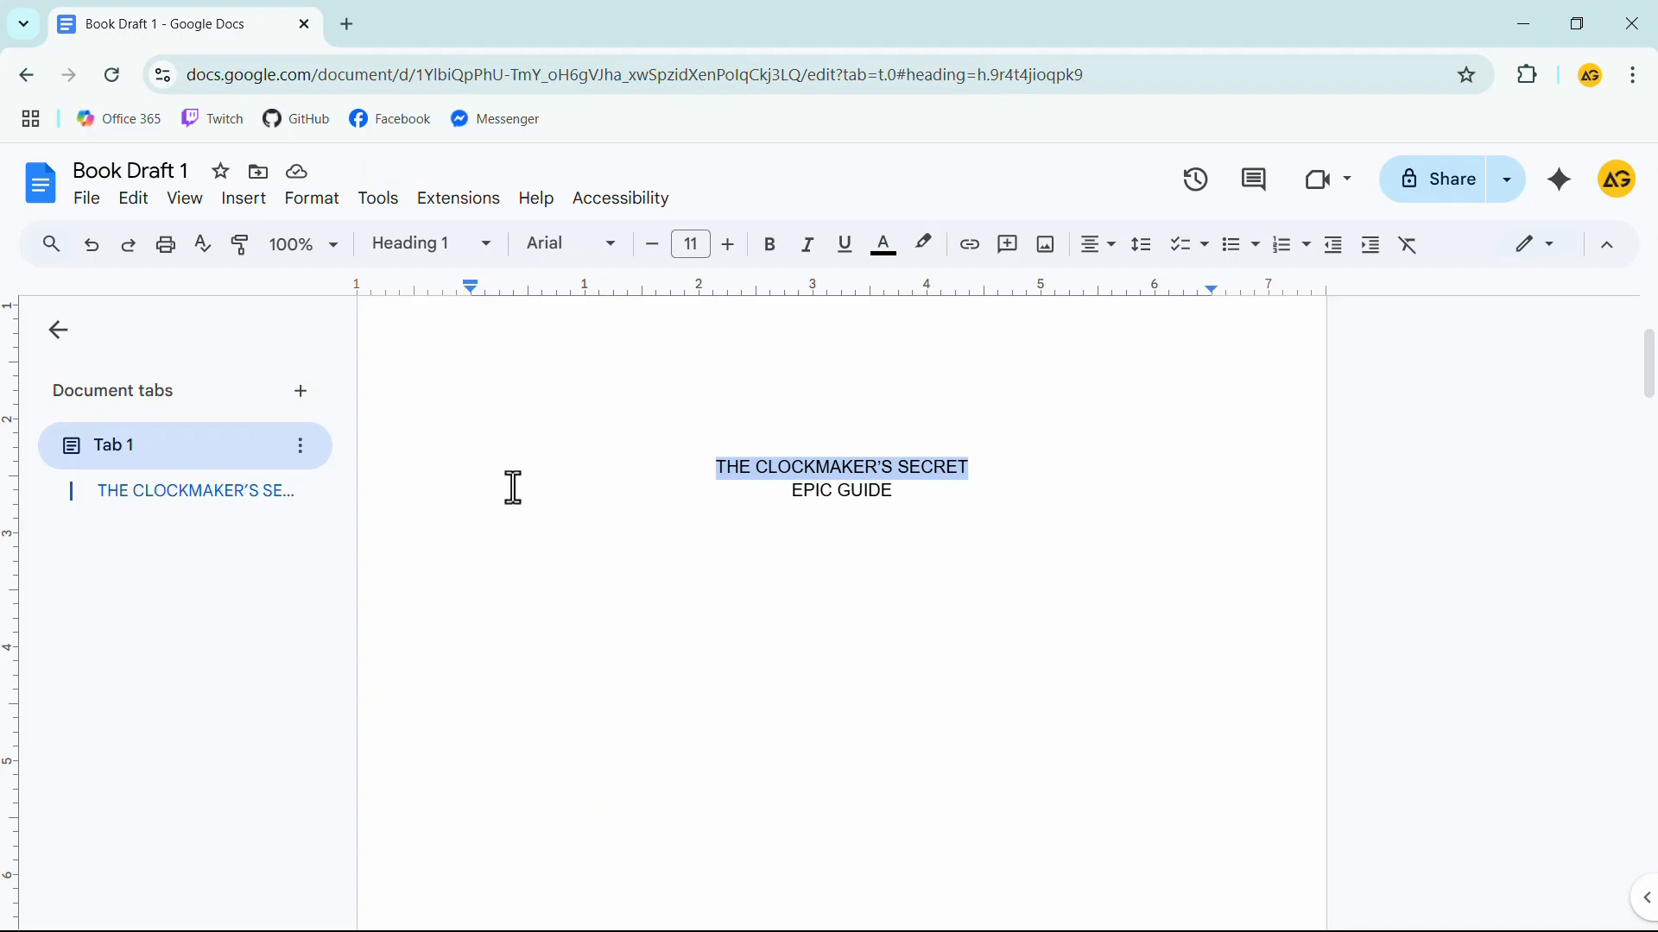
Step: Add the line "Chapter 1" above the first story paragraph on the second page
scroll(511, 489, "down", 15)
left_click(548, 418)
type("Chapter 1")
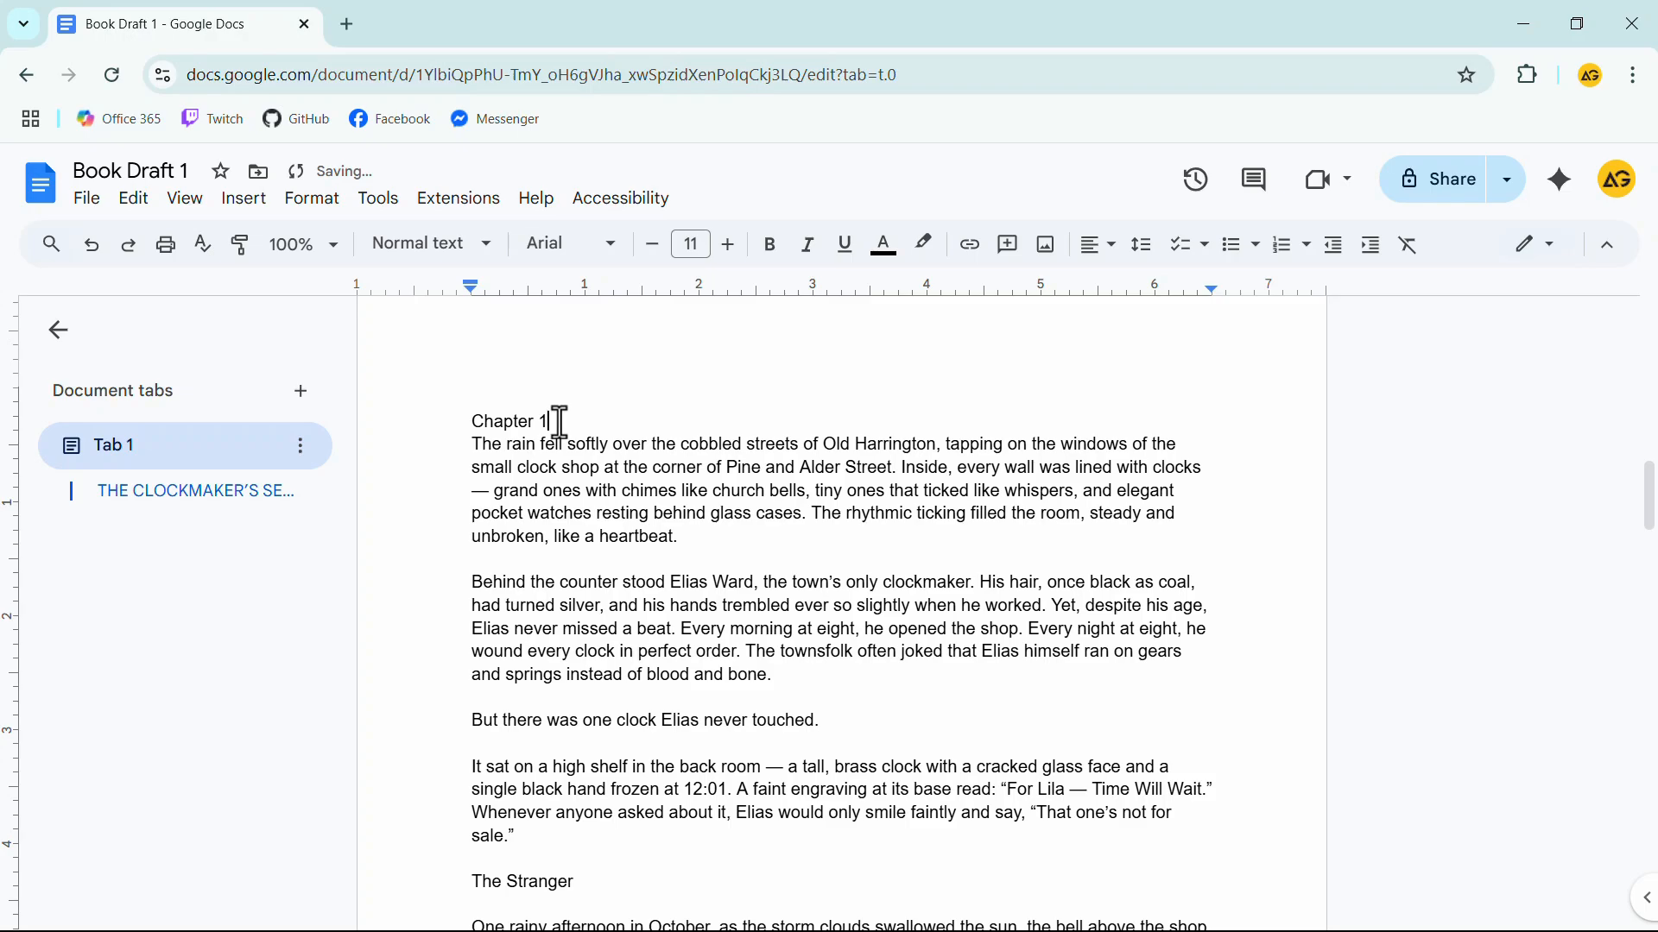
Step: Update the Heading 2 style to match the Chapter 1 line
left_click_drag(560, 421, 458, 422)
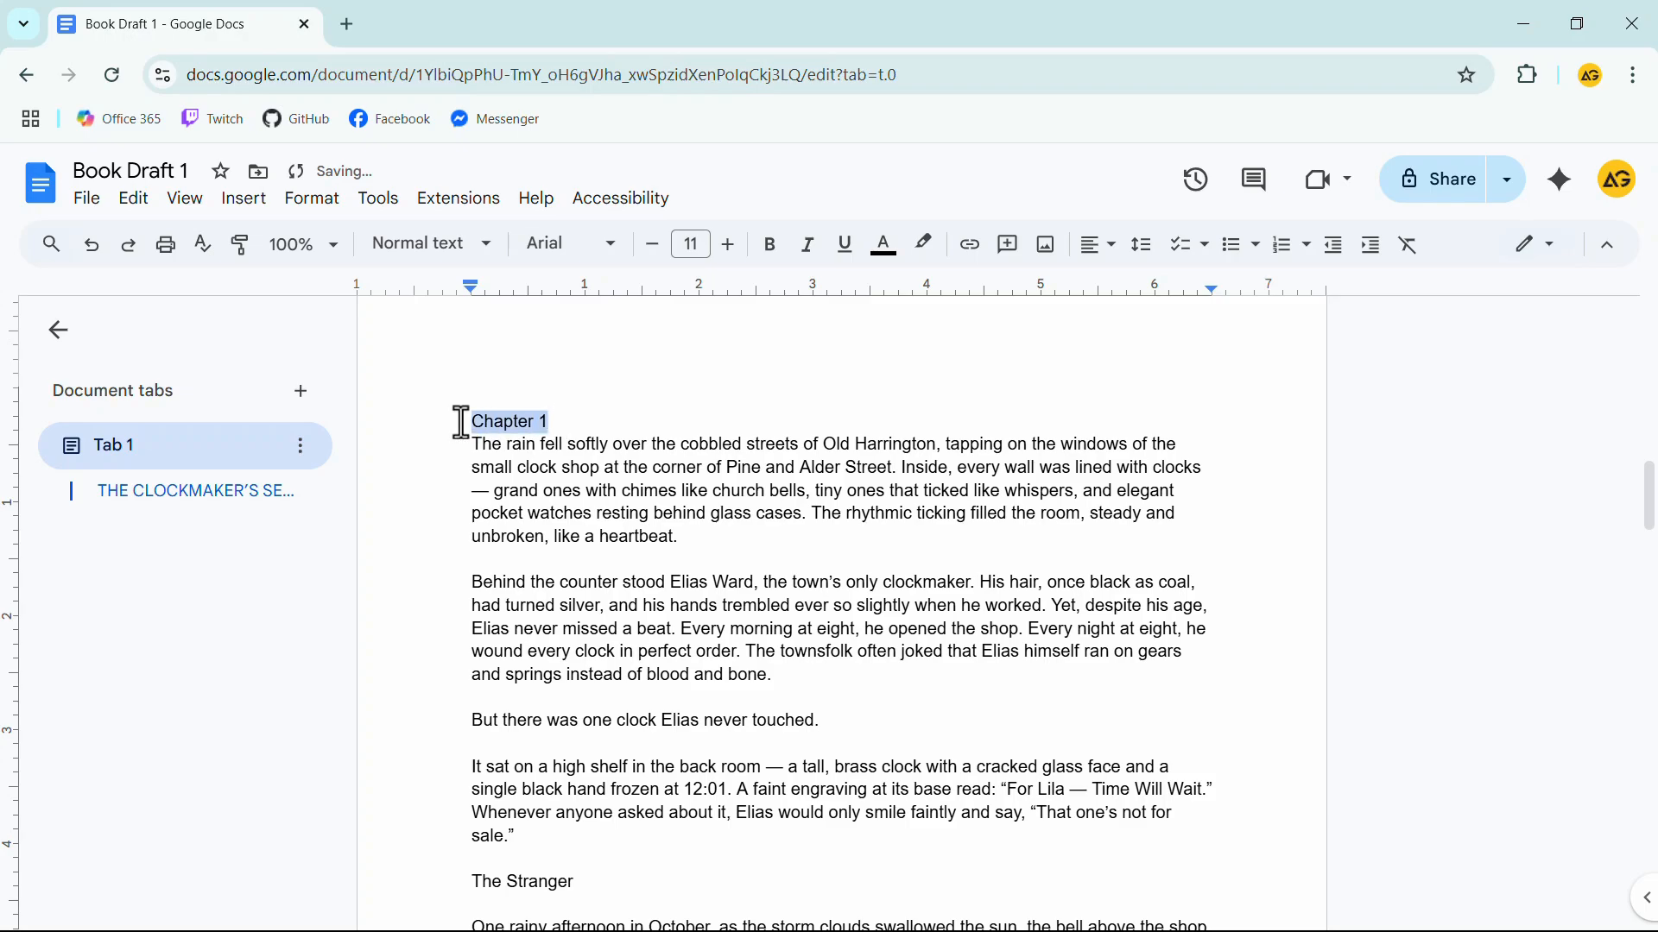
left_click(311, 200)
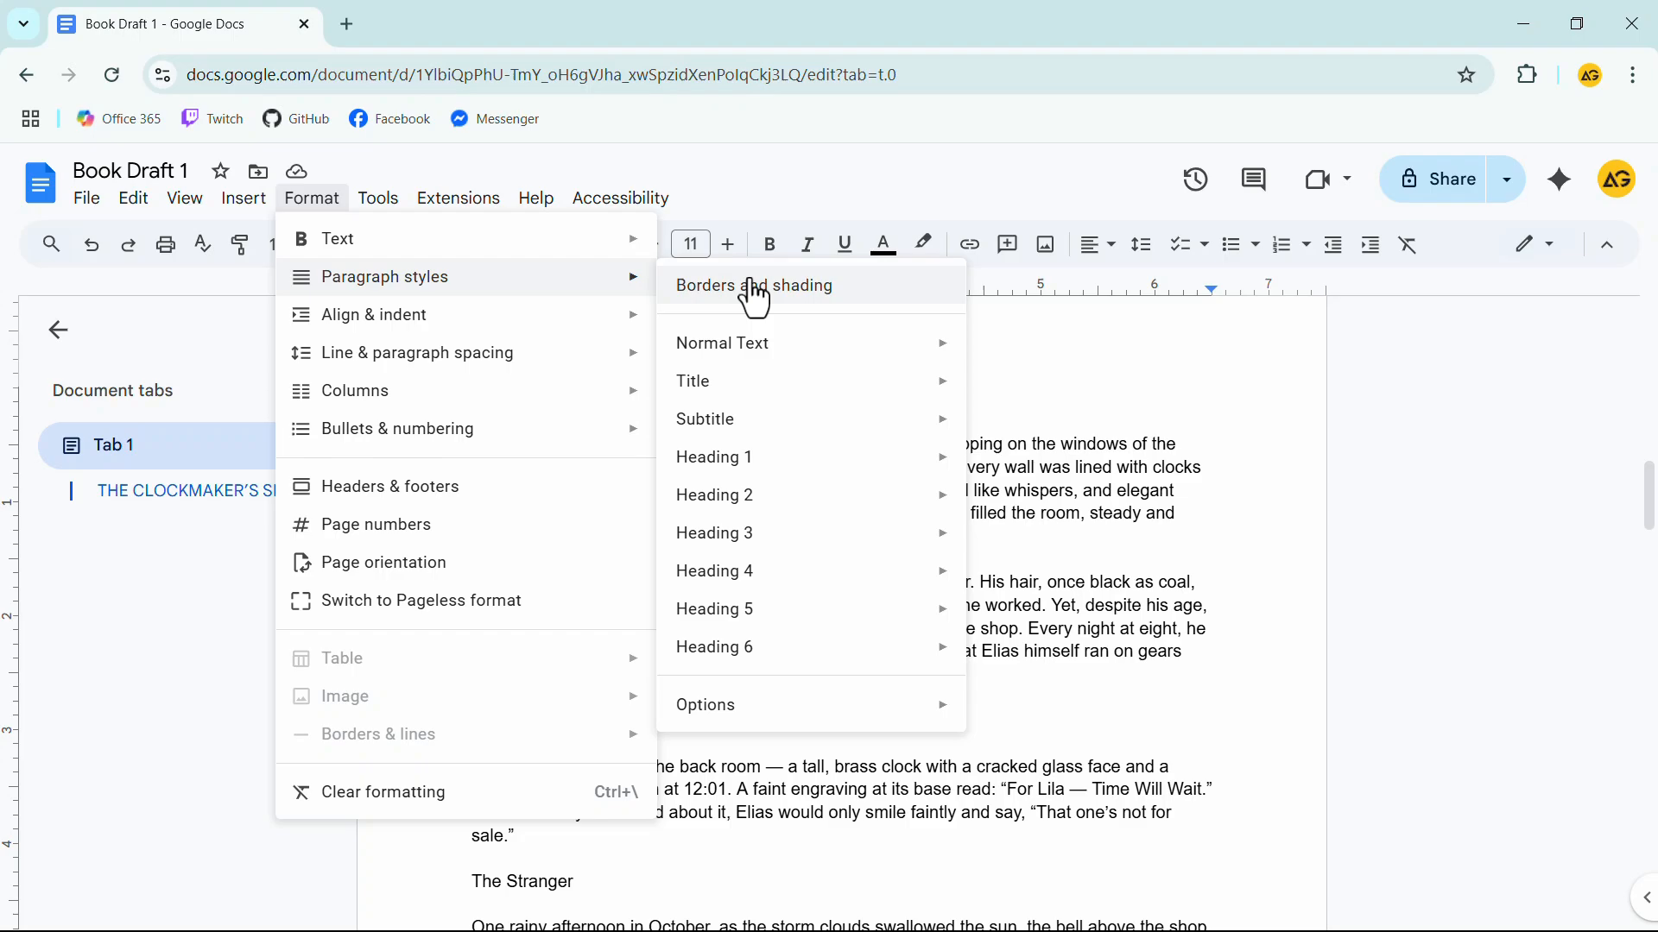
mouse_move(772, 518)
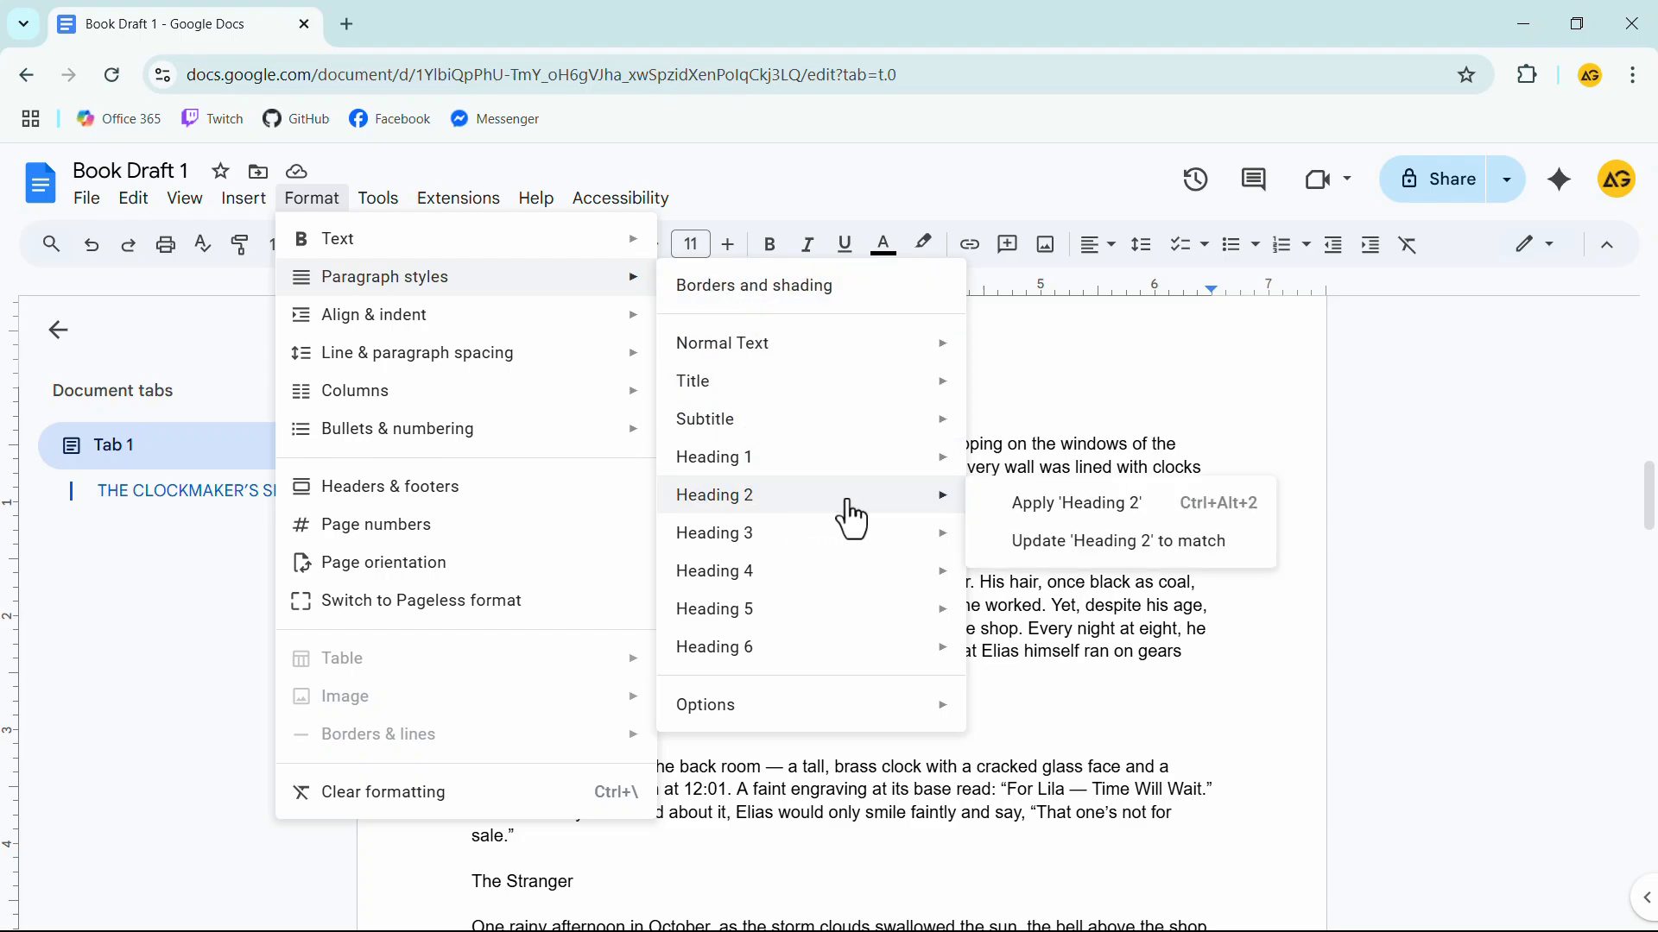
left_click(1040, 505)
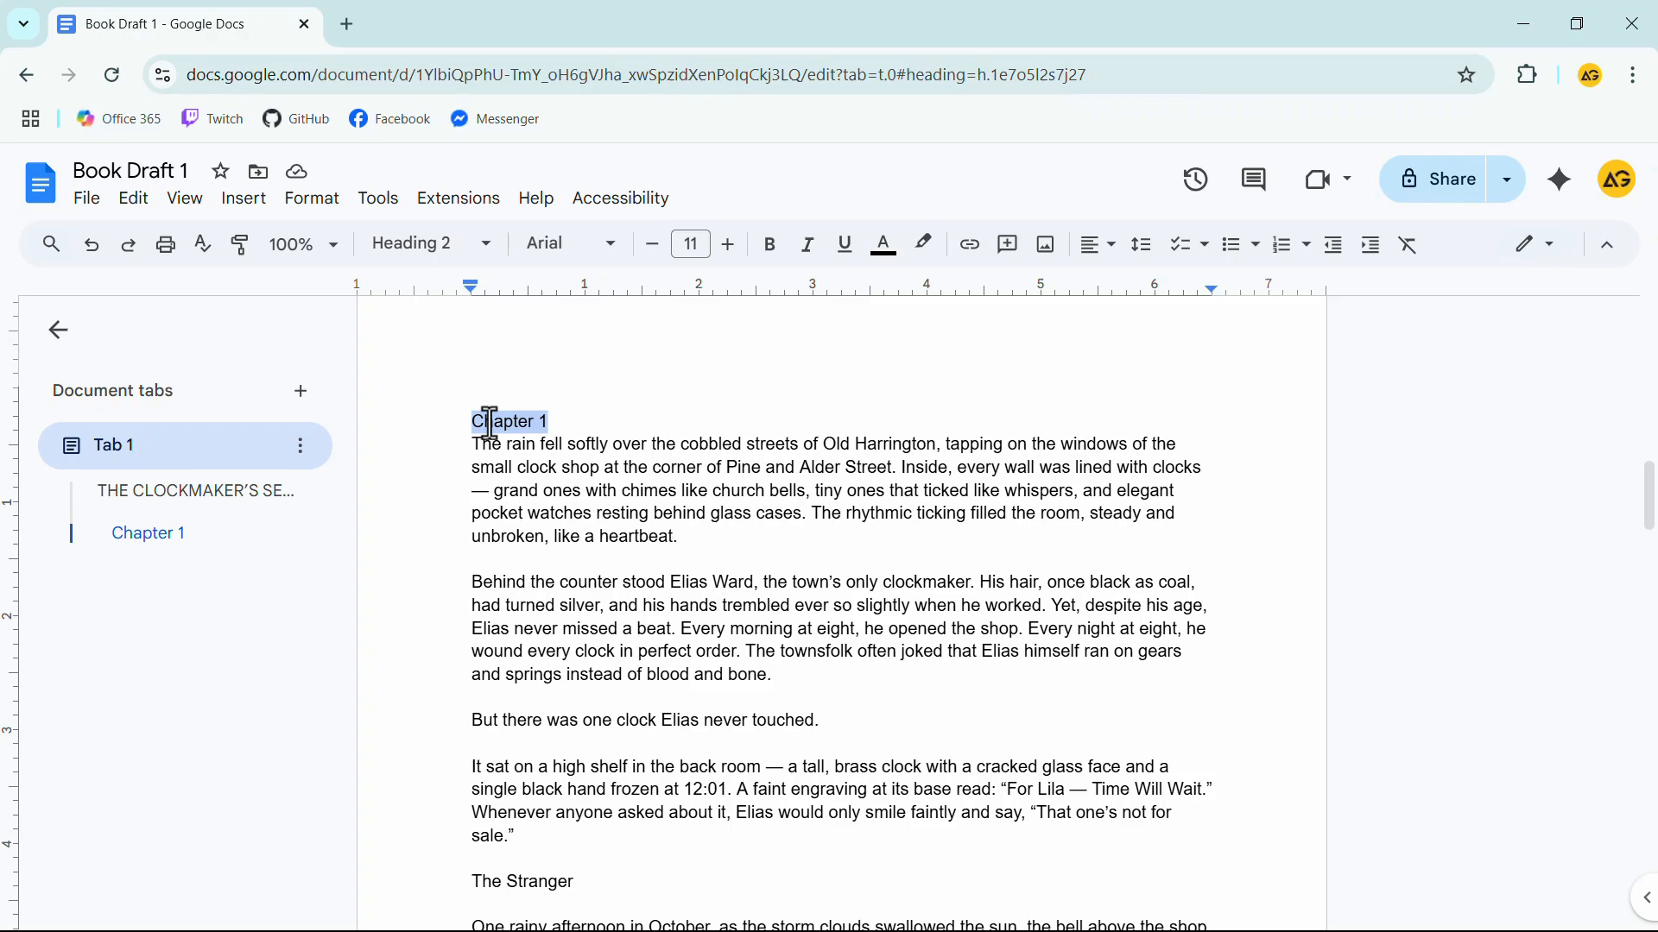
Step: Center the Chapter 1 heading and make it italic
left_click(1098, 245)
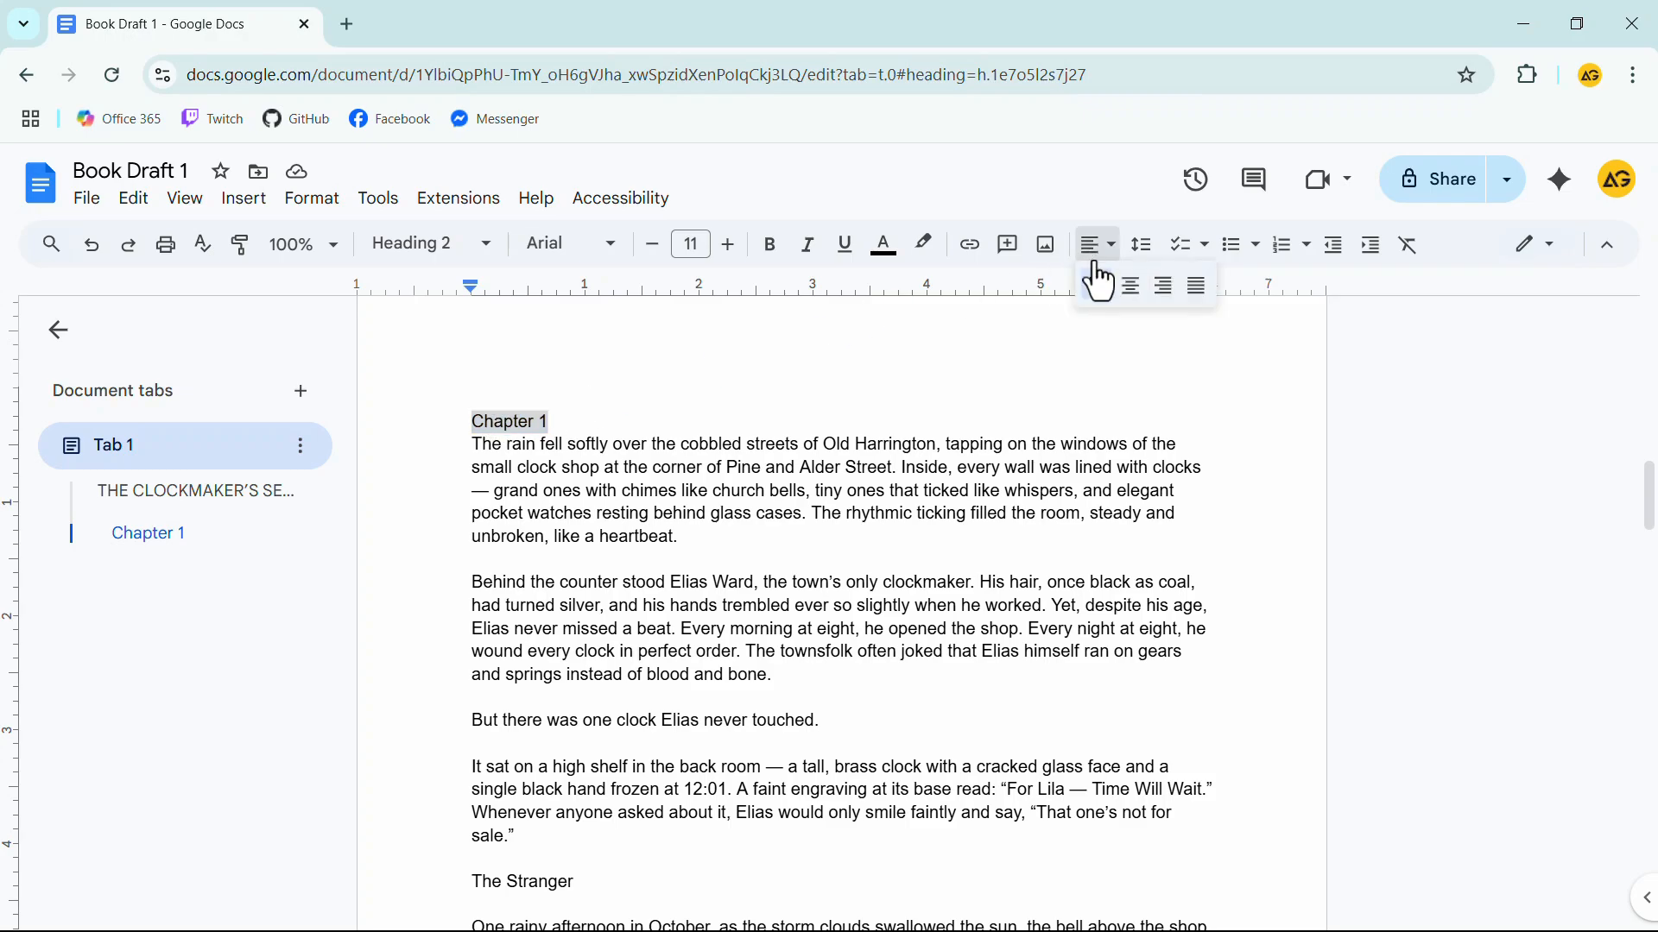
left_click(1127, 282)
left_click(807, 245)
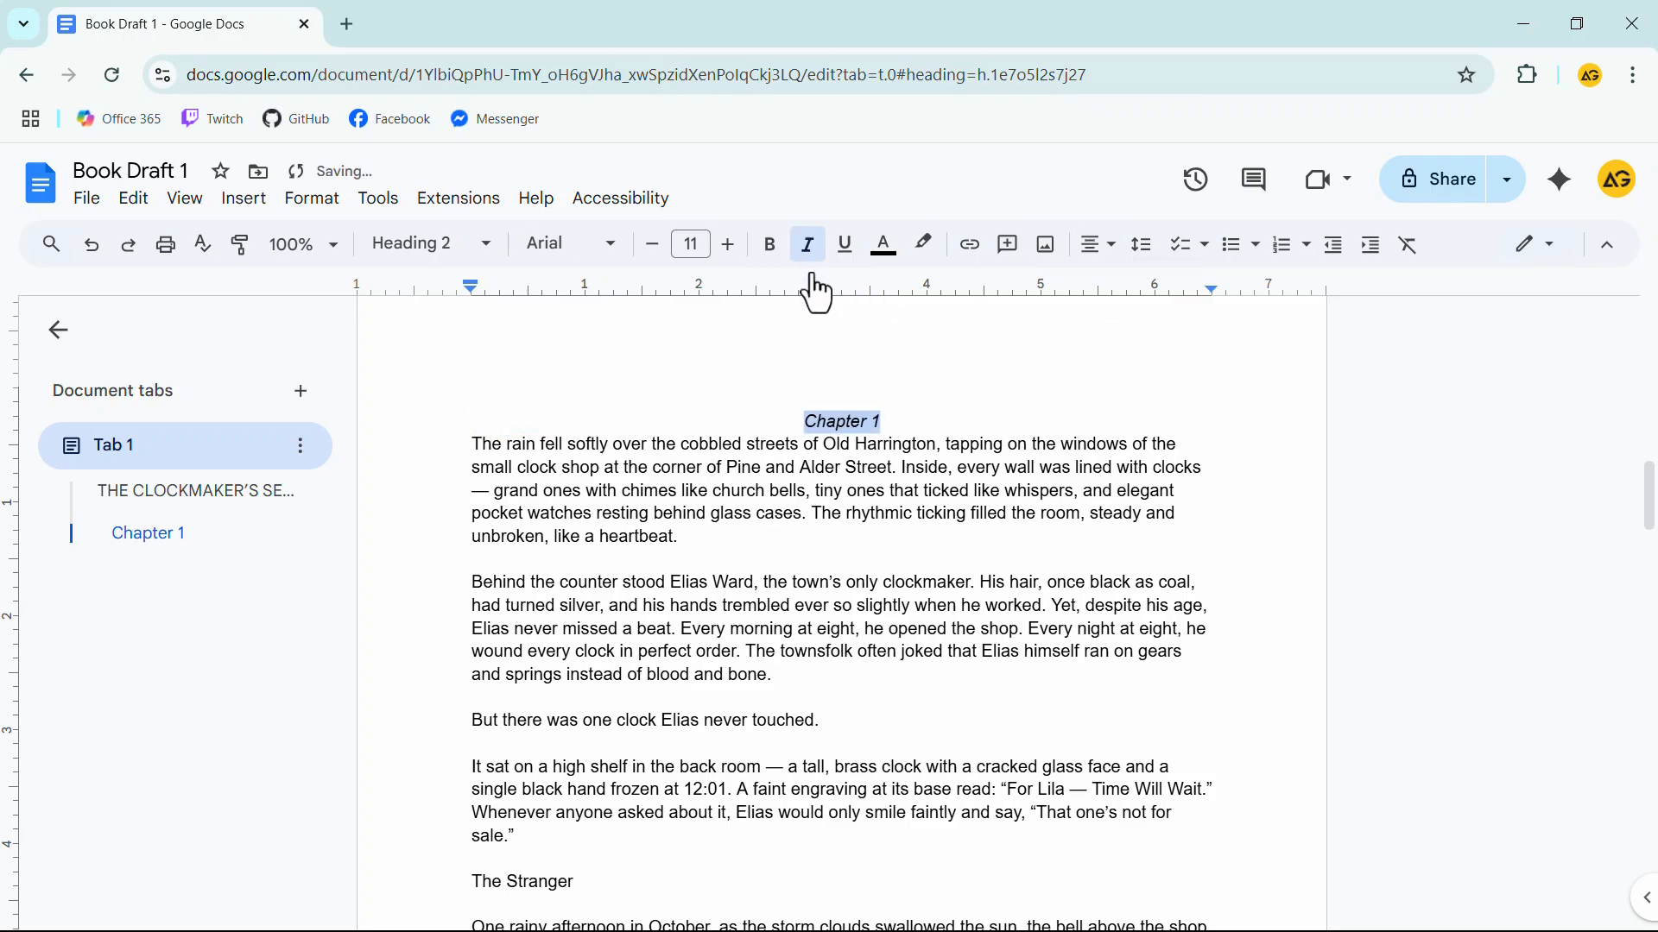
Step: Set the font of the whole document to Times New Roman at size 12
left_click(837, 523)
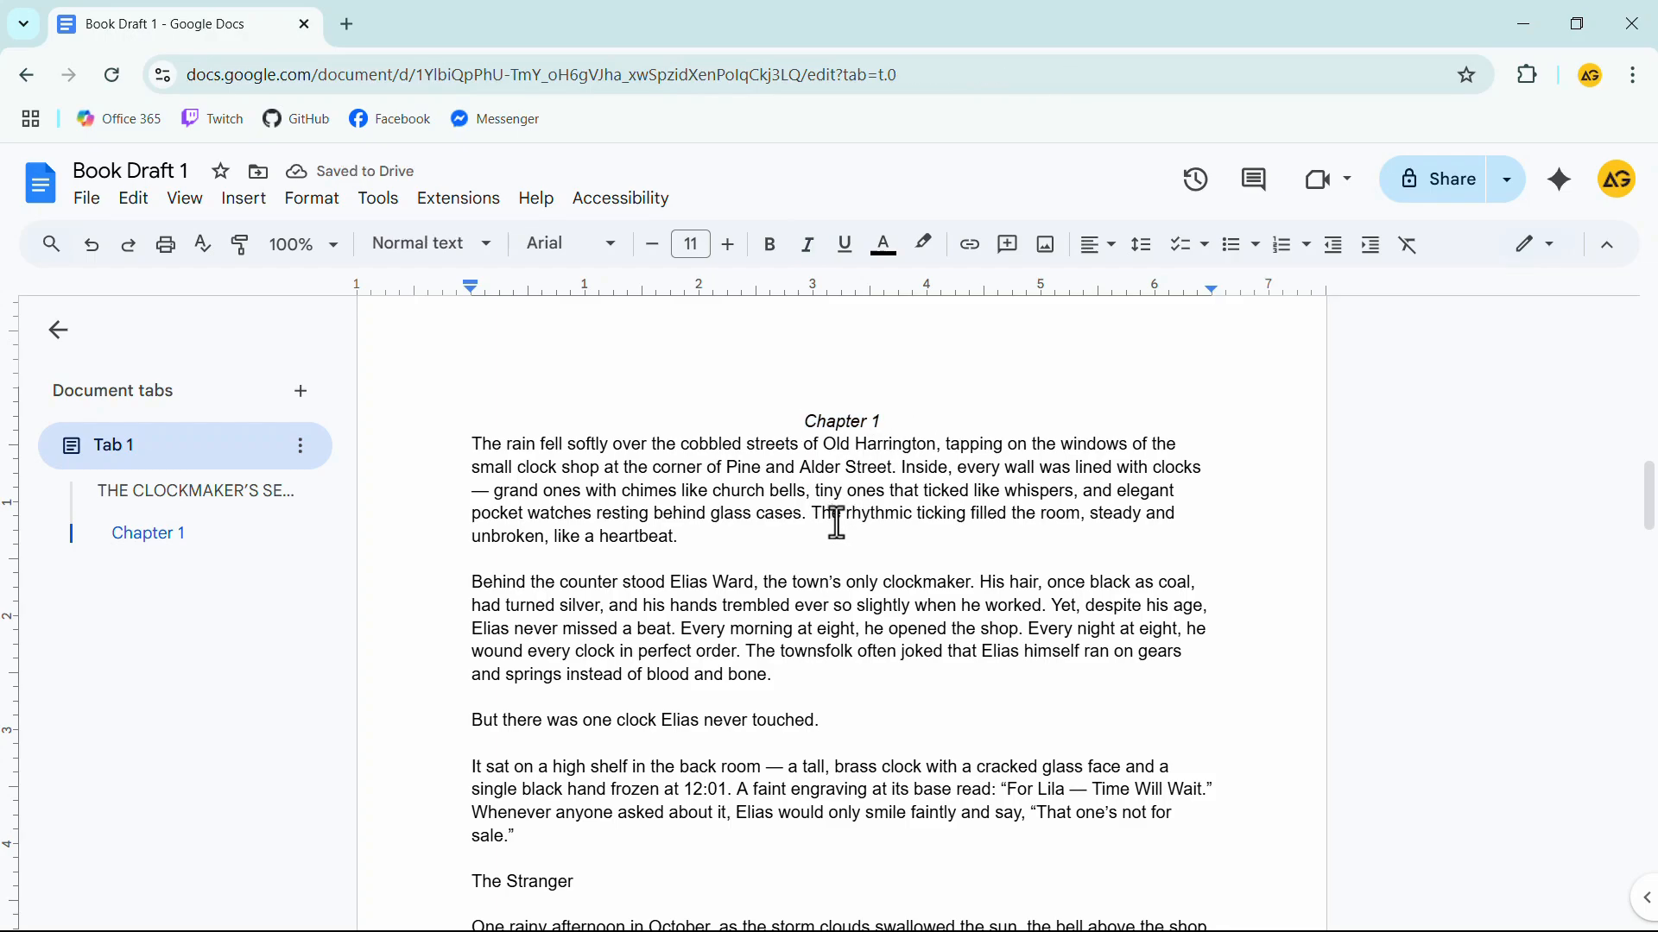
key("ctrl+a")
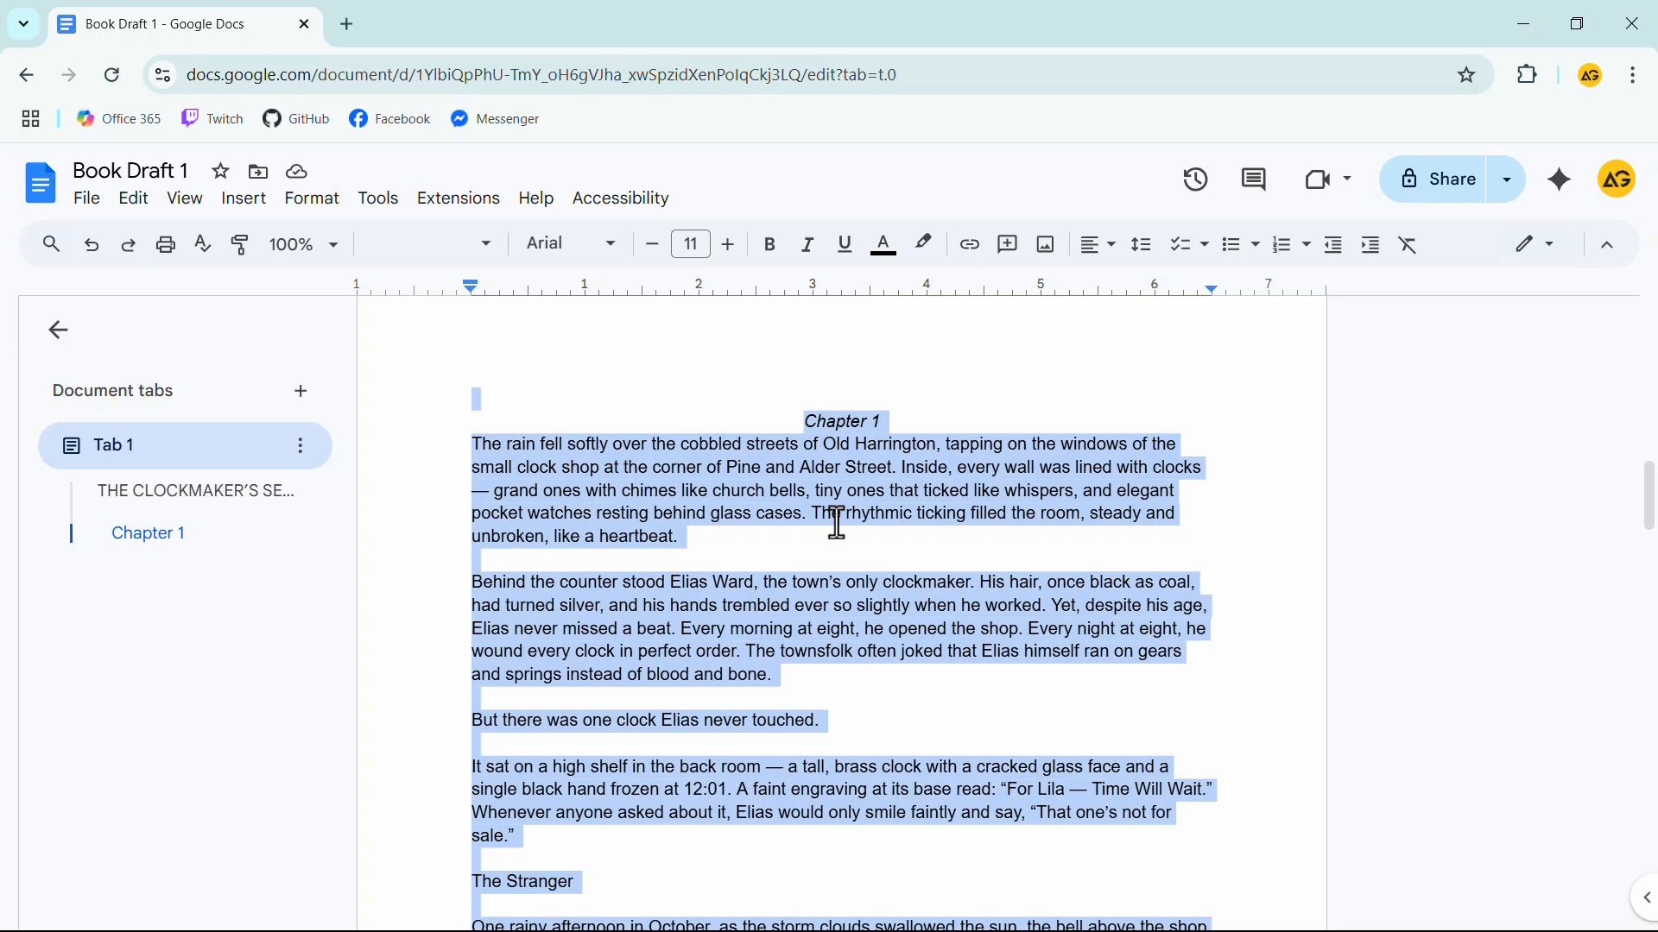
left_click(611, 250)
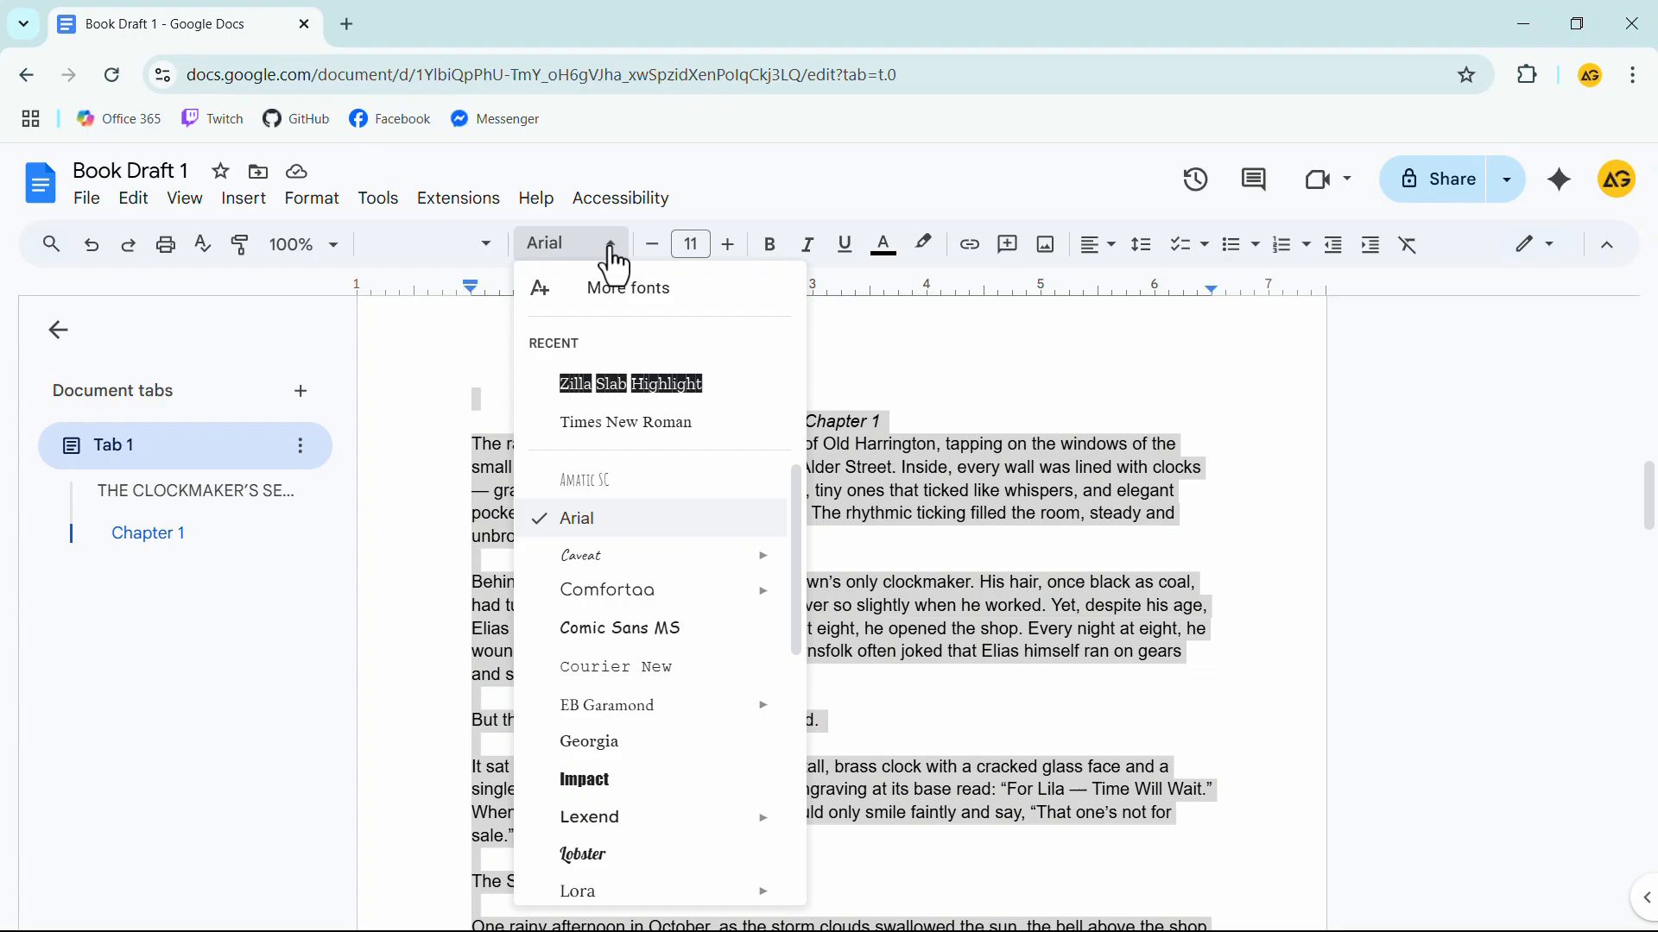
left_click(626, 422)
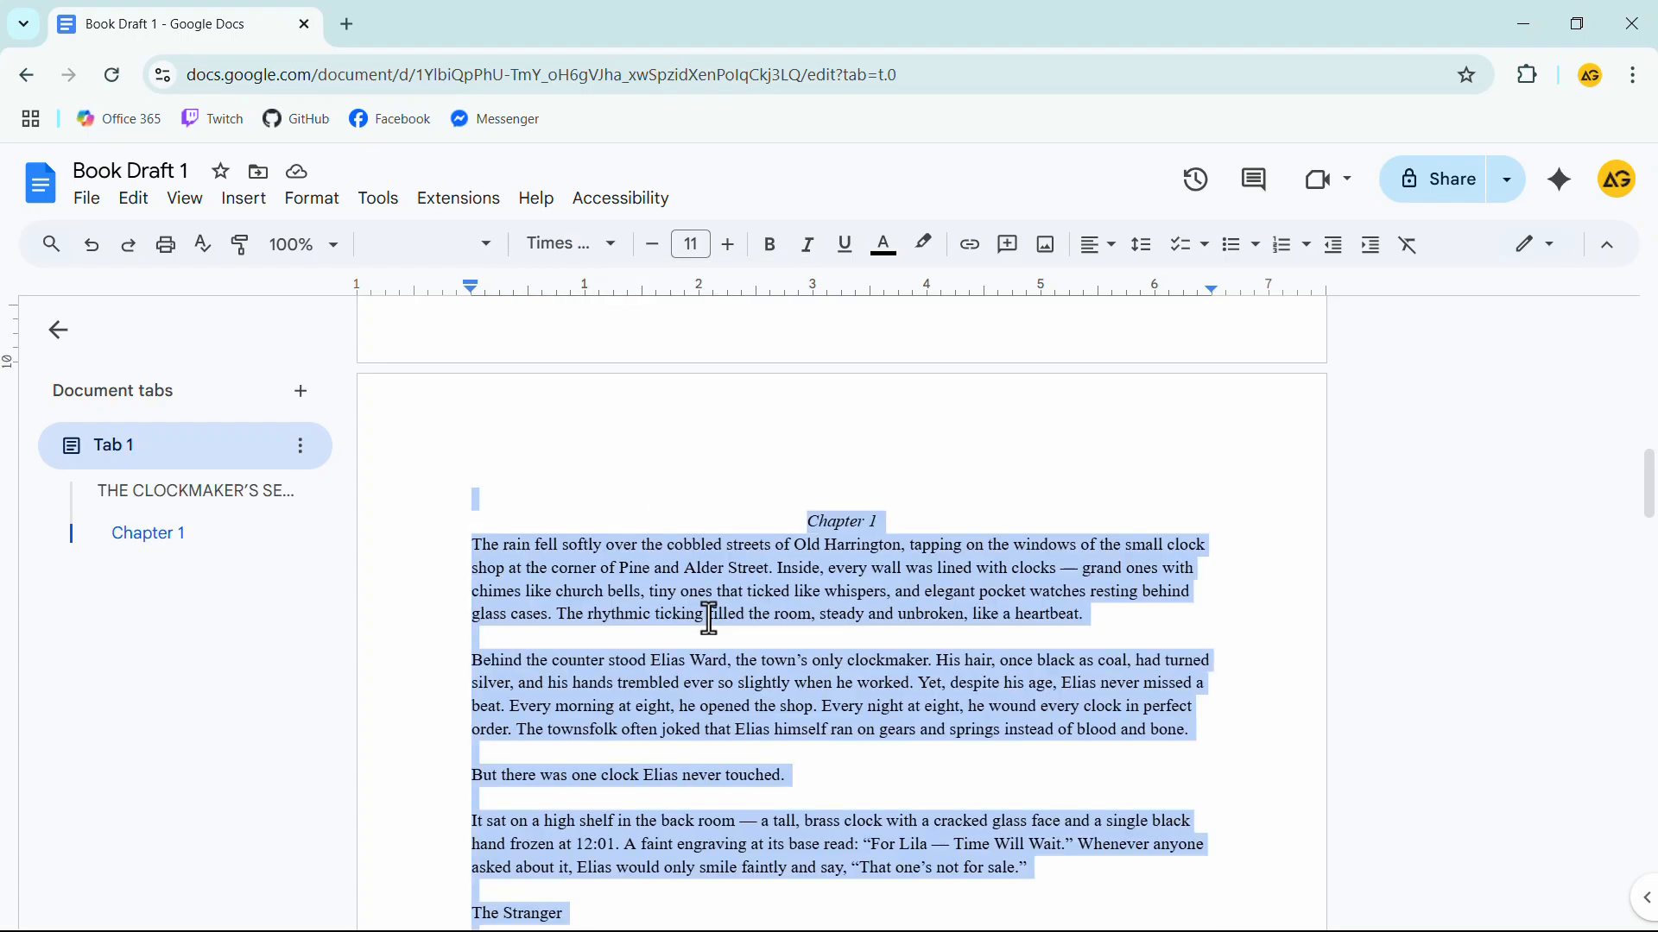
left_click(728, 244)
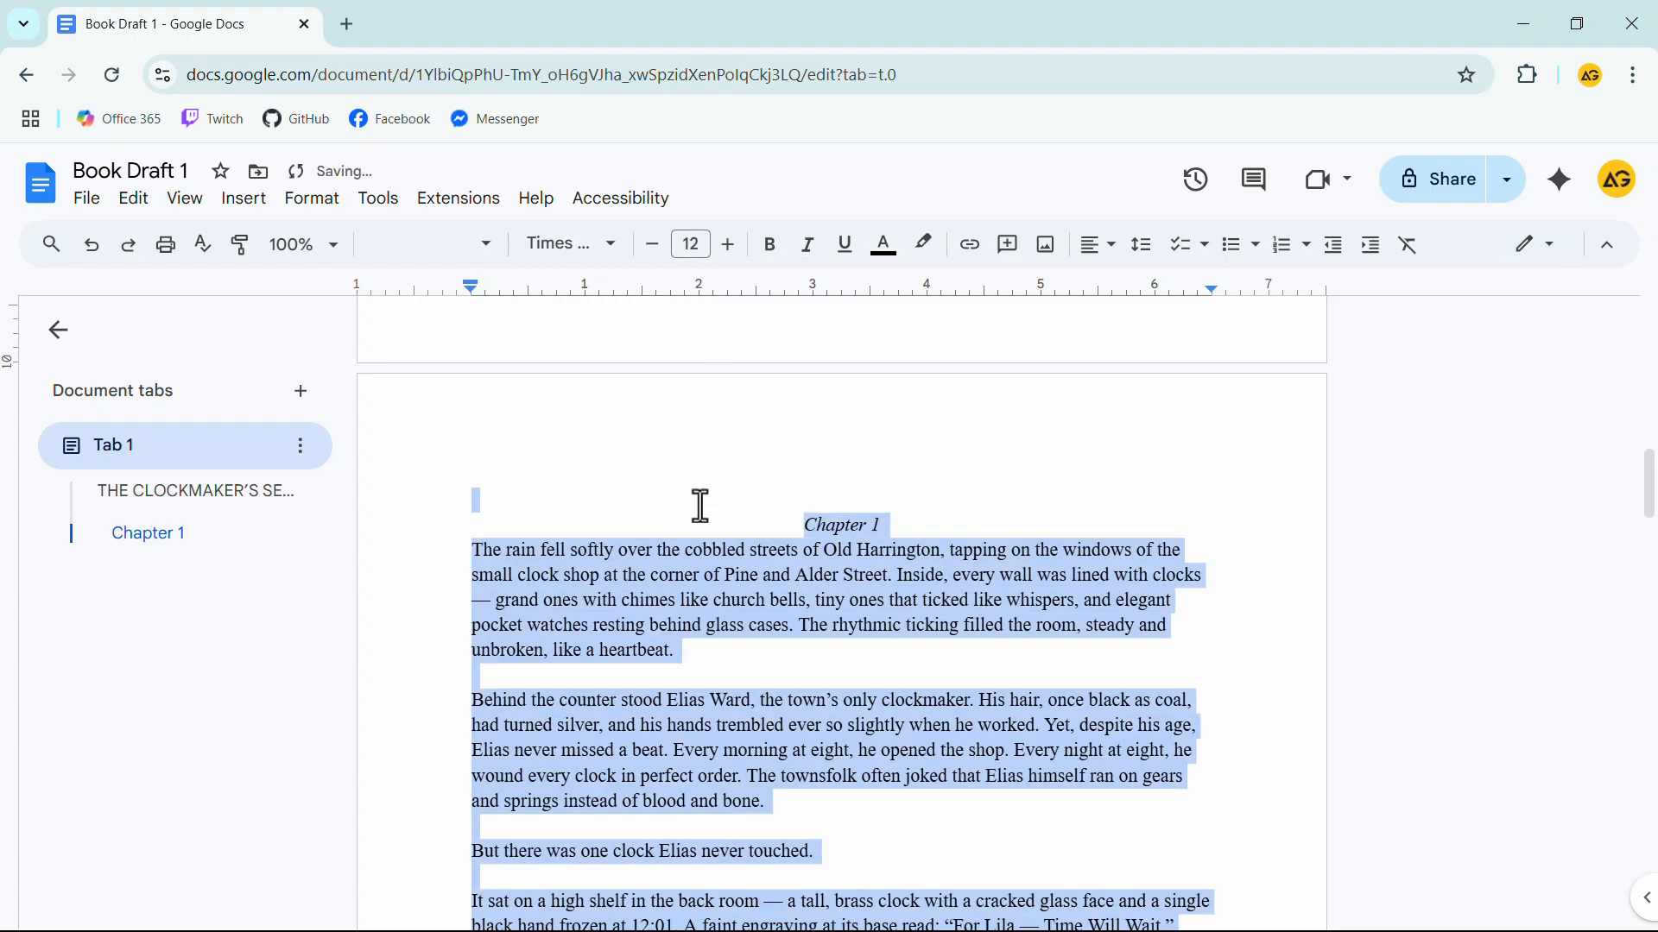
Step: Apply a 0.5-inch first-line special indent to the whole document
left_click(320, 200)
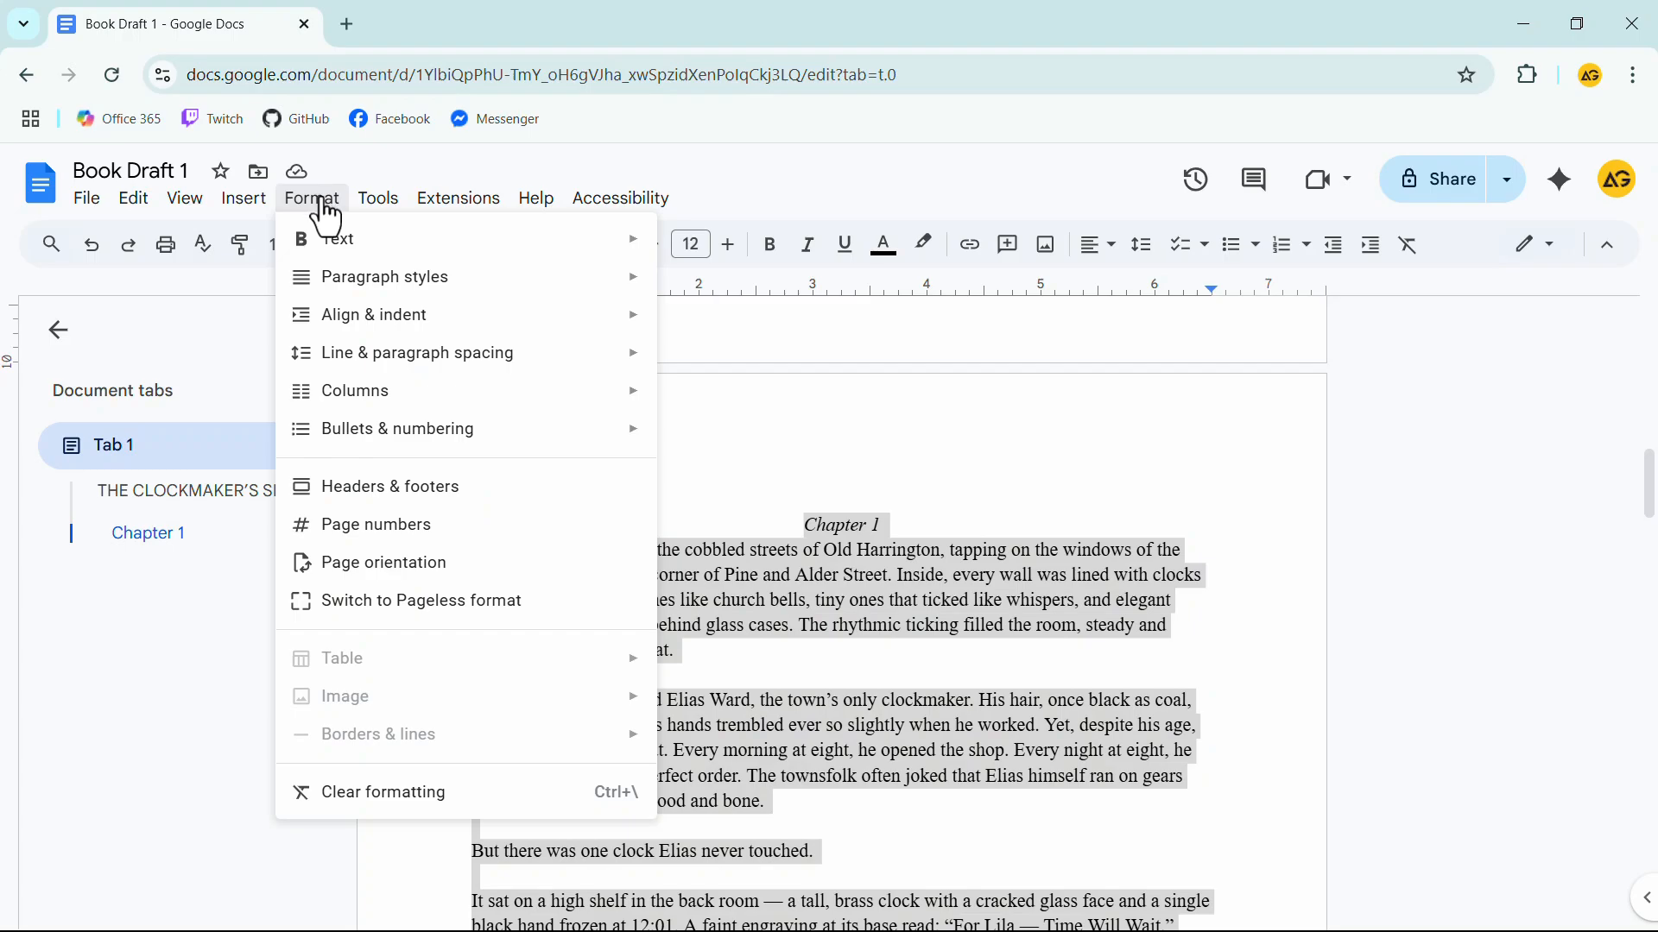
mouse_move(406, 328)
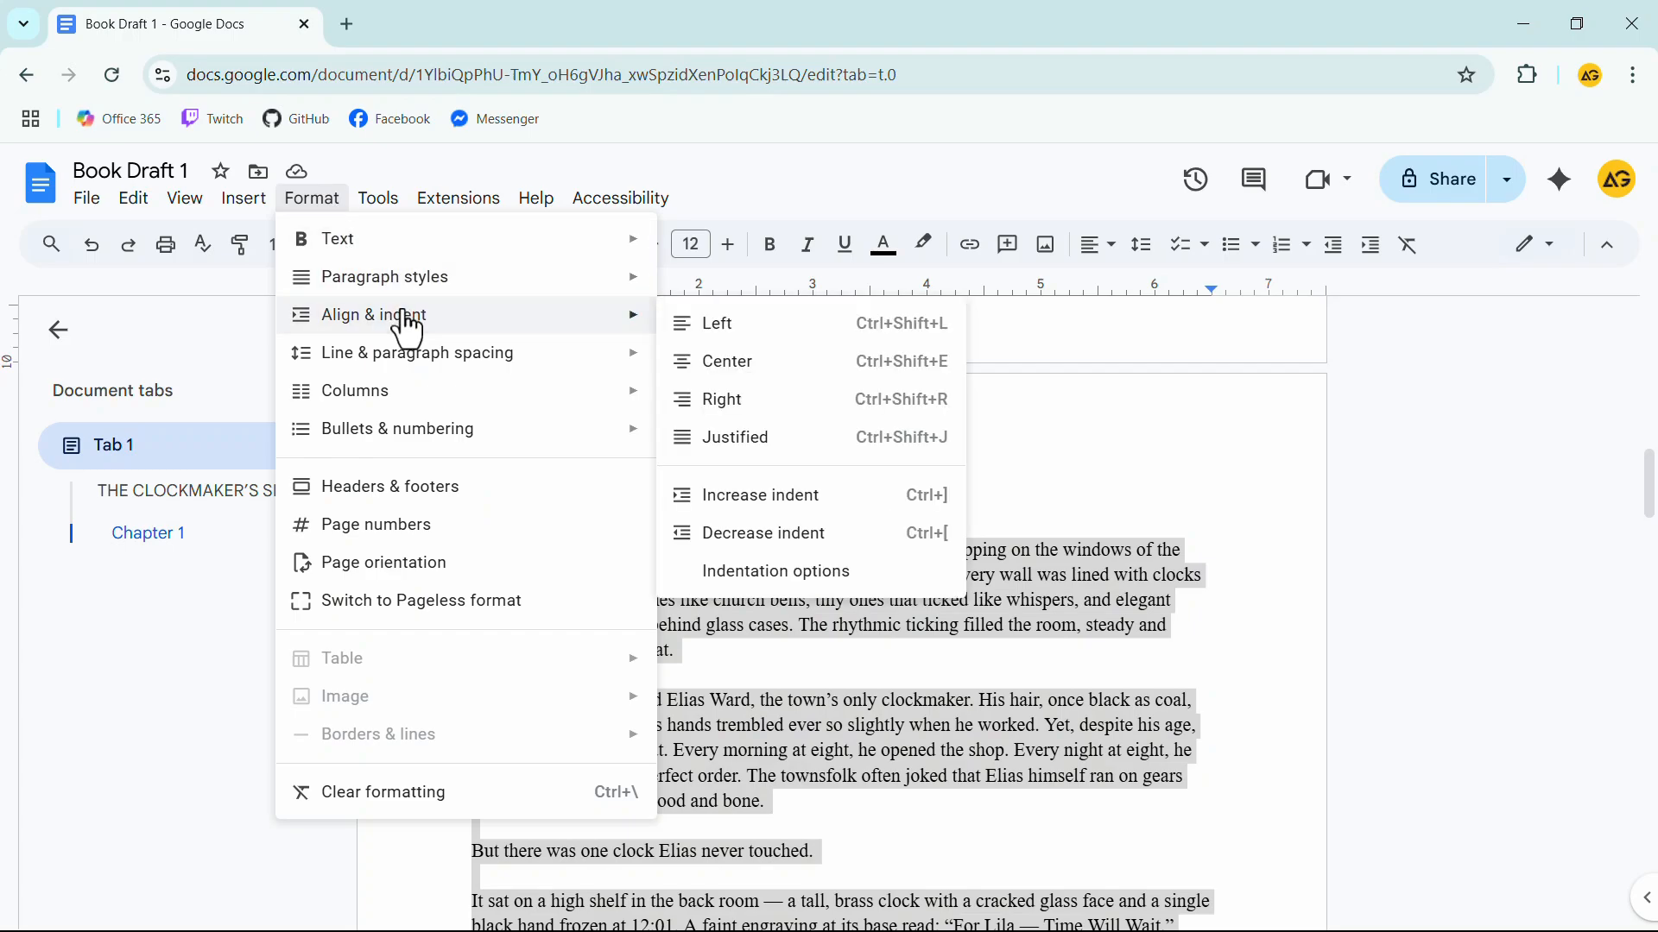
left_click(779, 571)
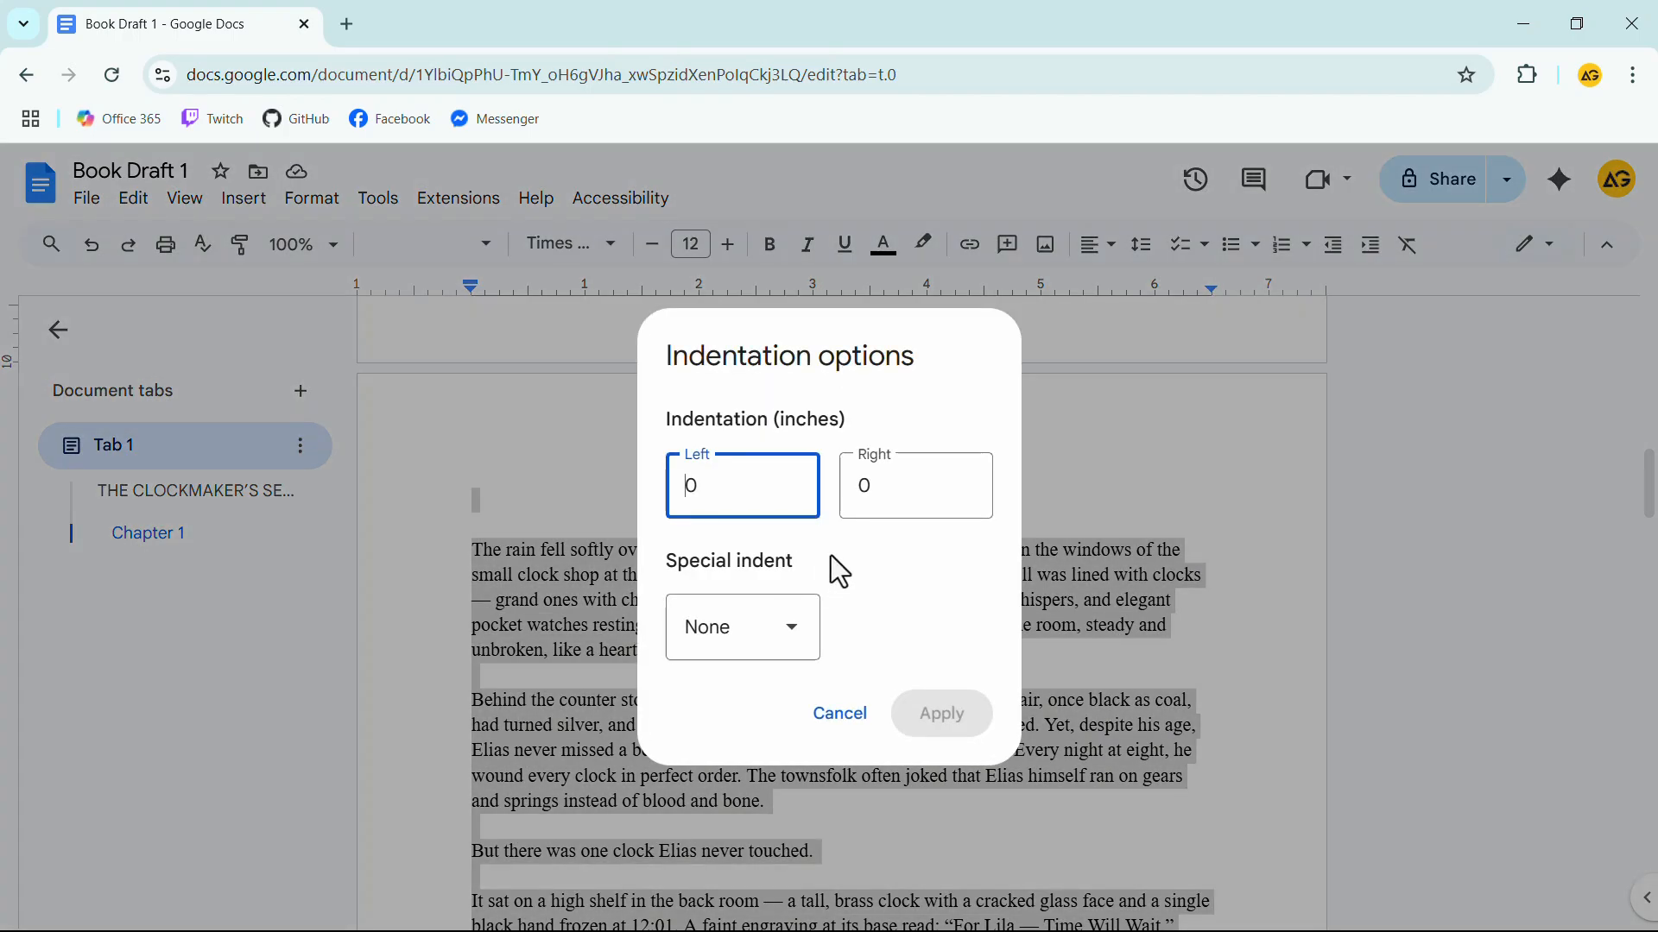
left_click(778, 632)
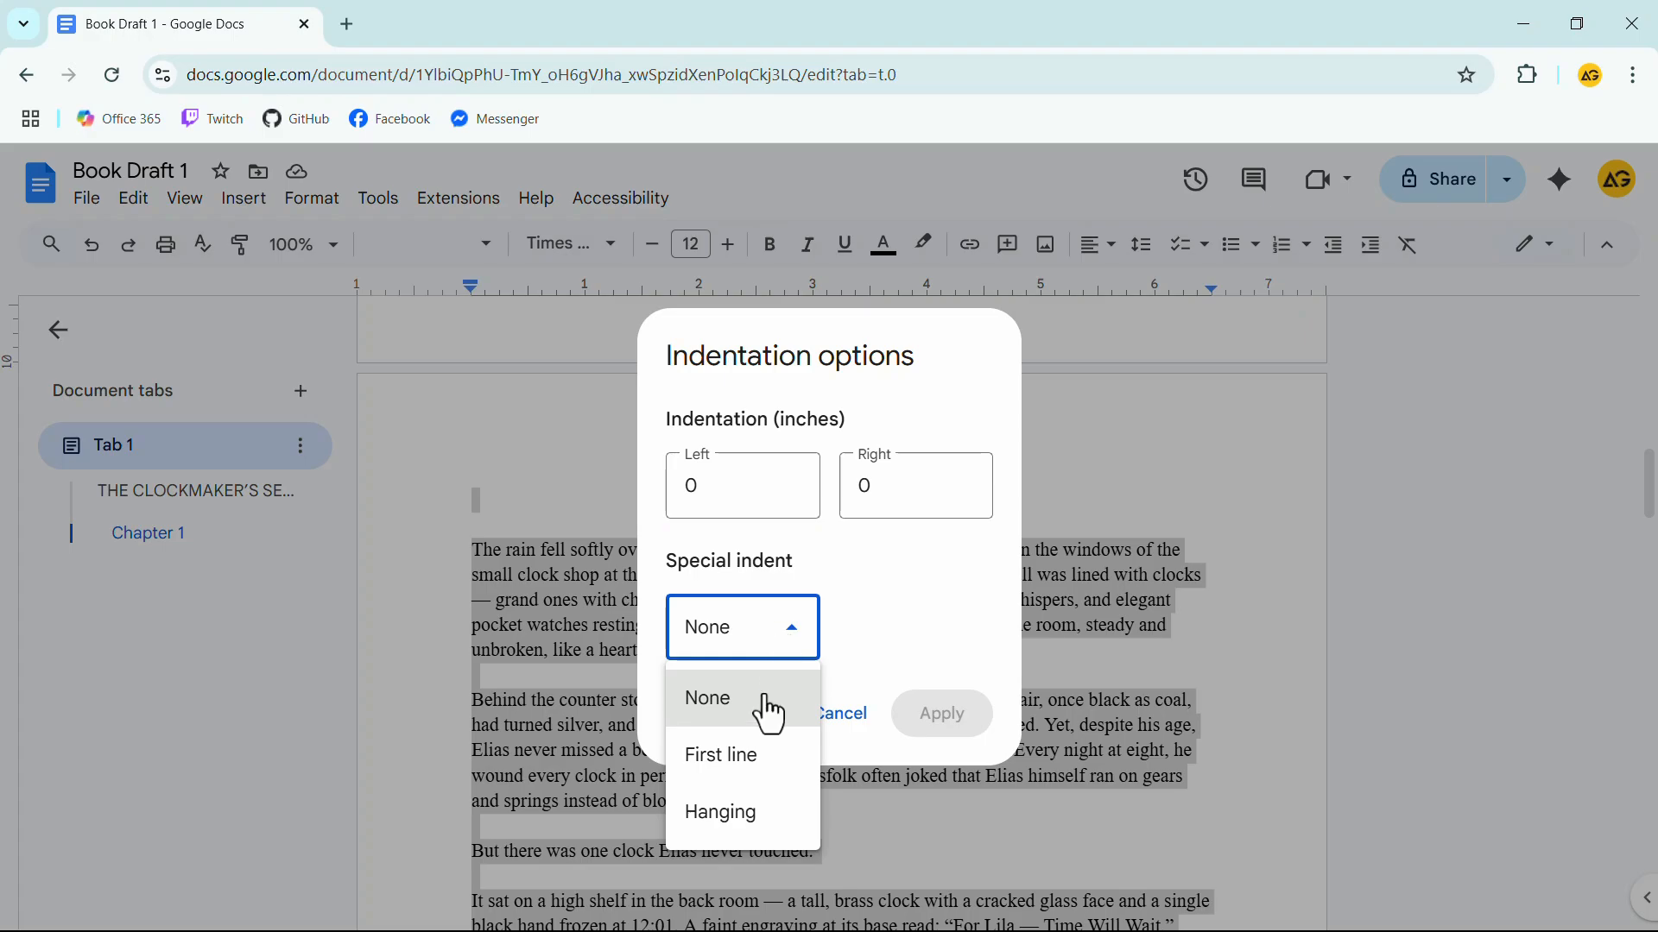
left_click(740, 756)
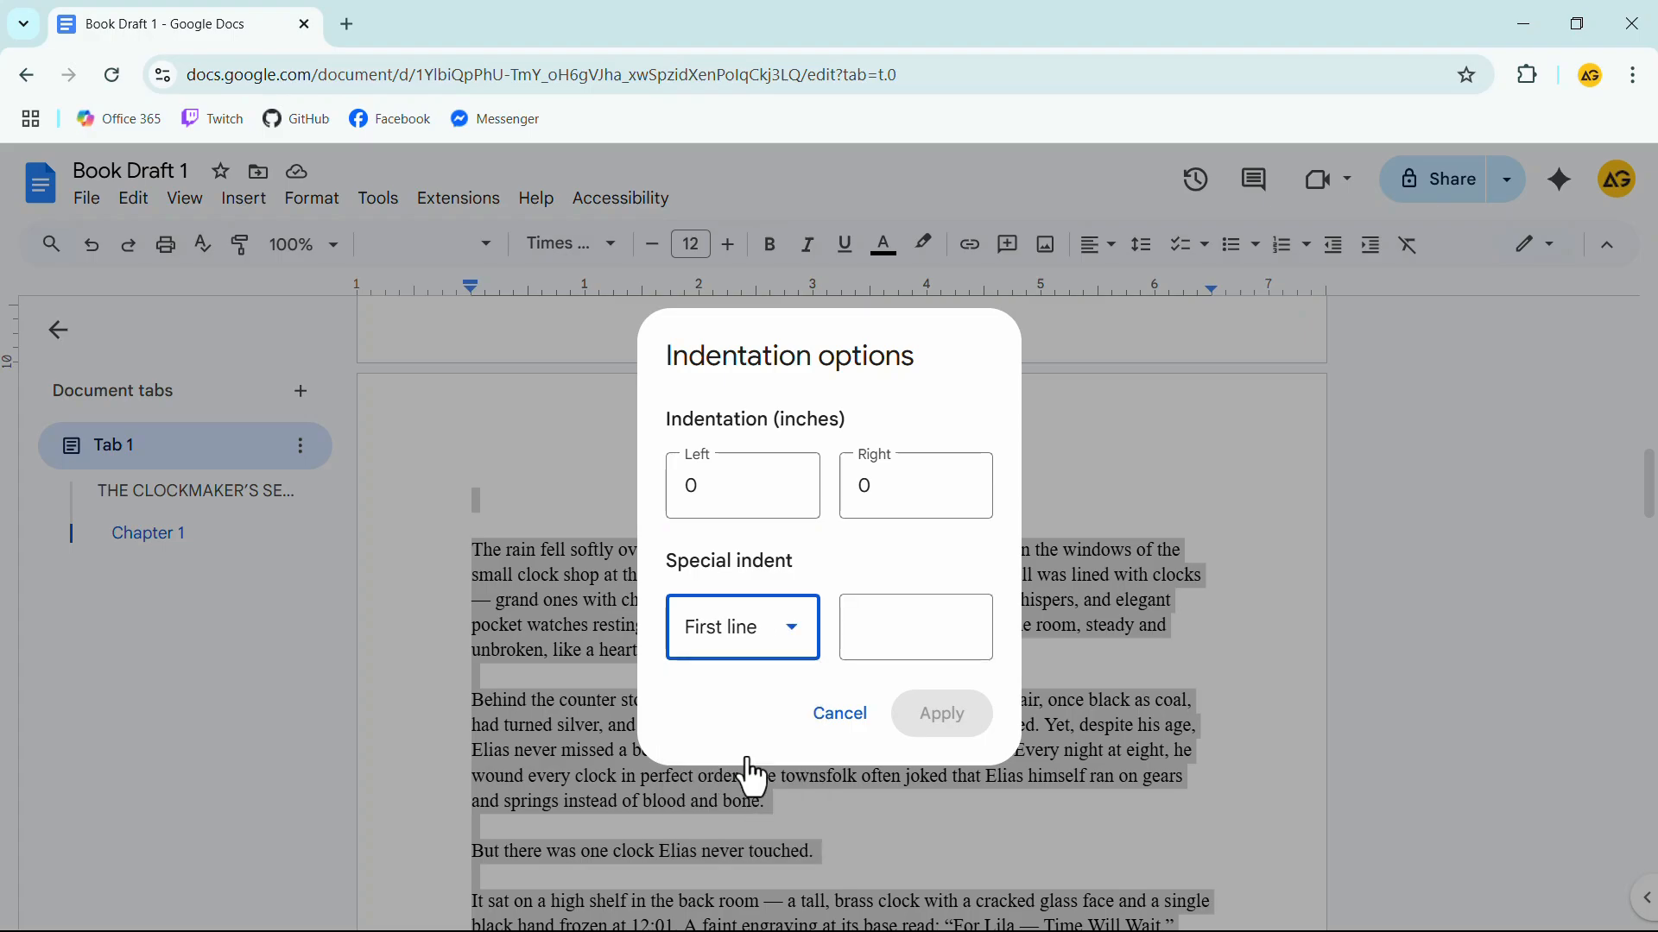
left_click(893, 628)
type("0.5")
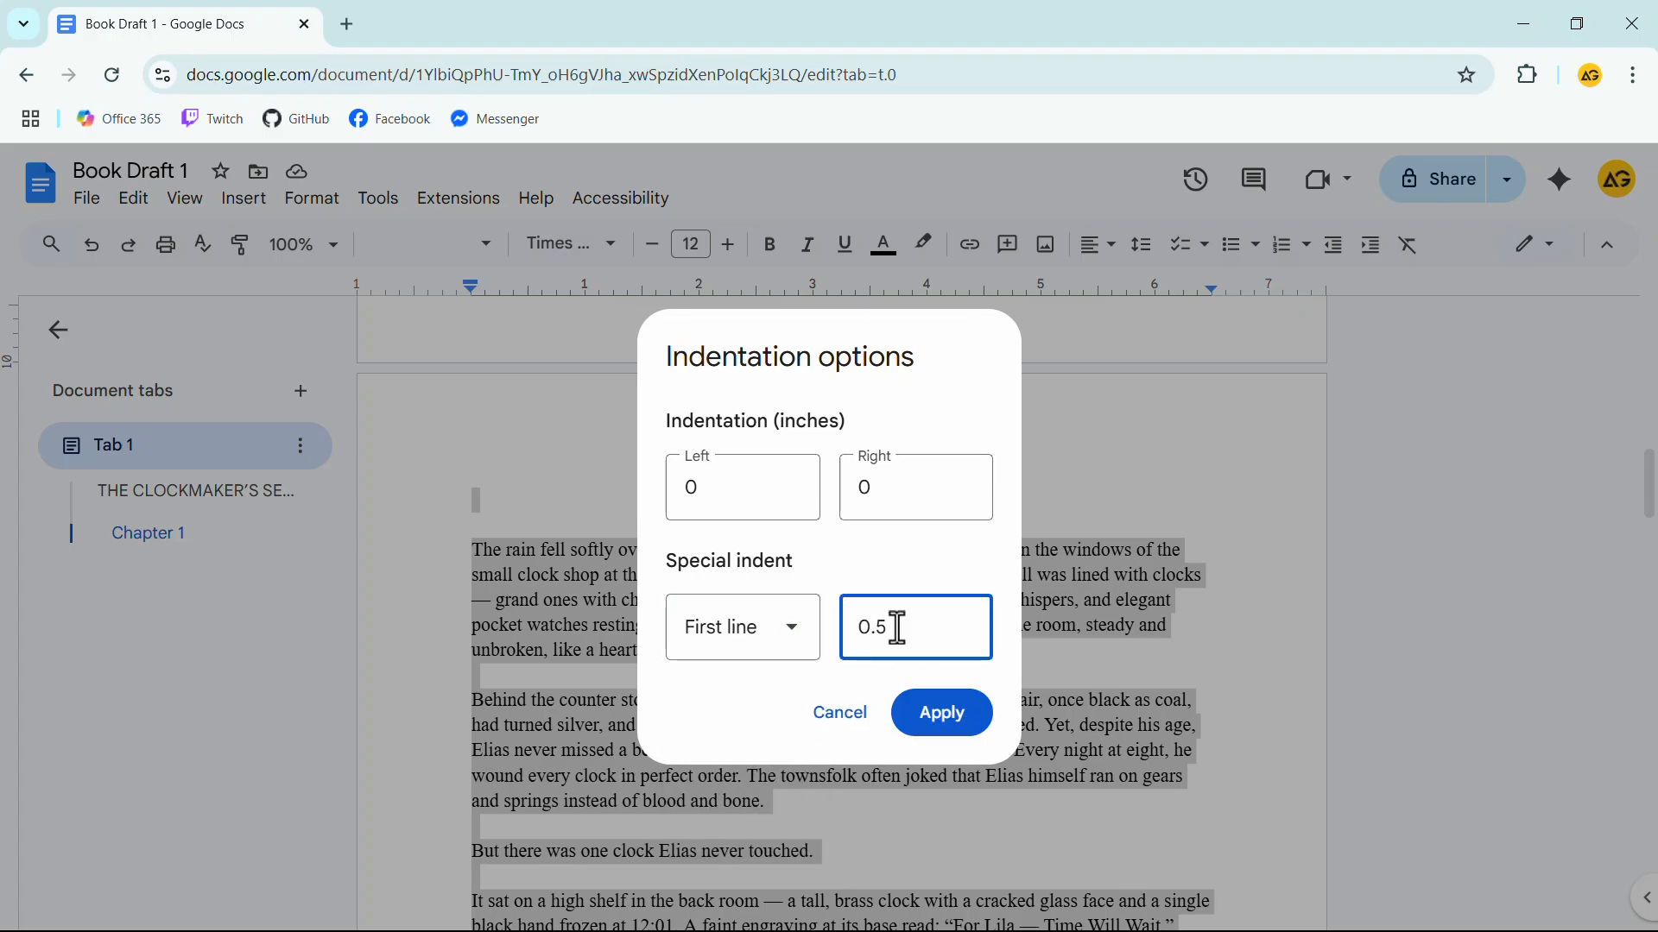
left_click(922, 725)
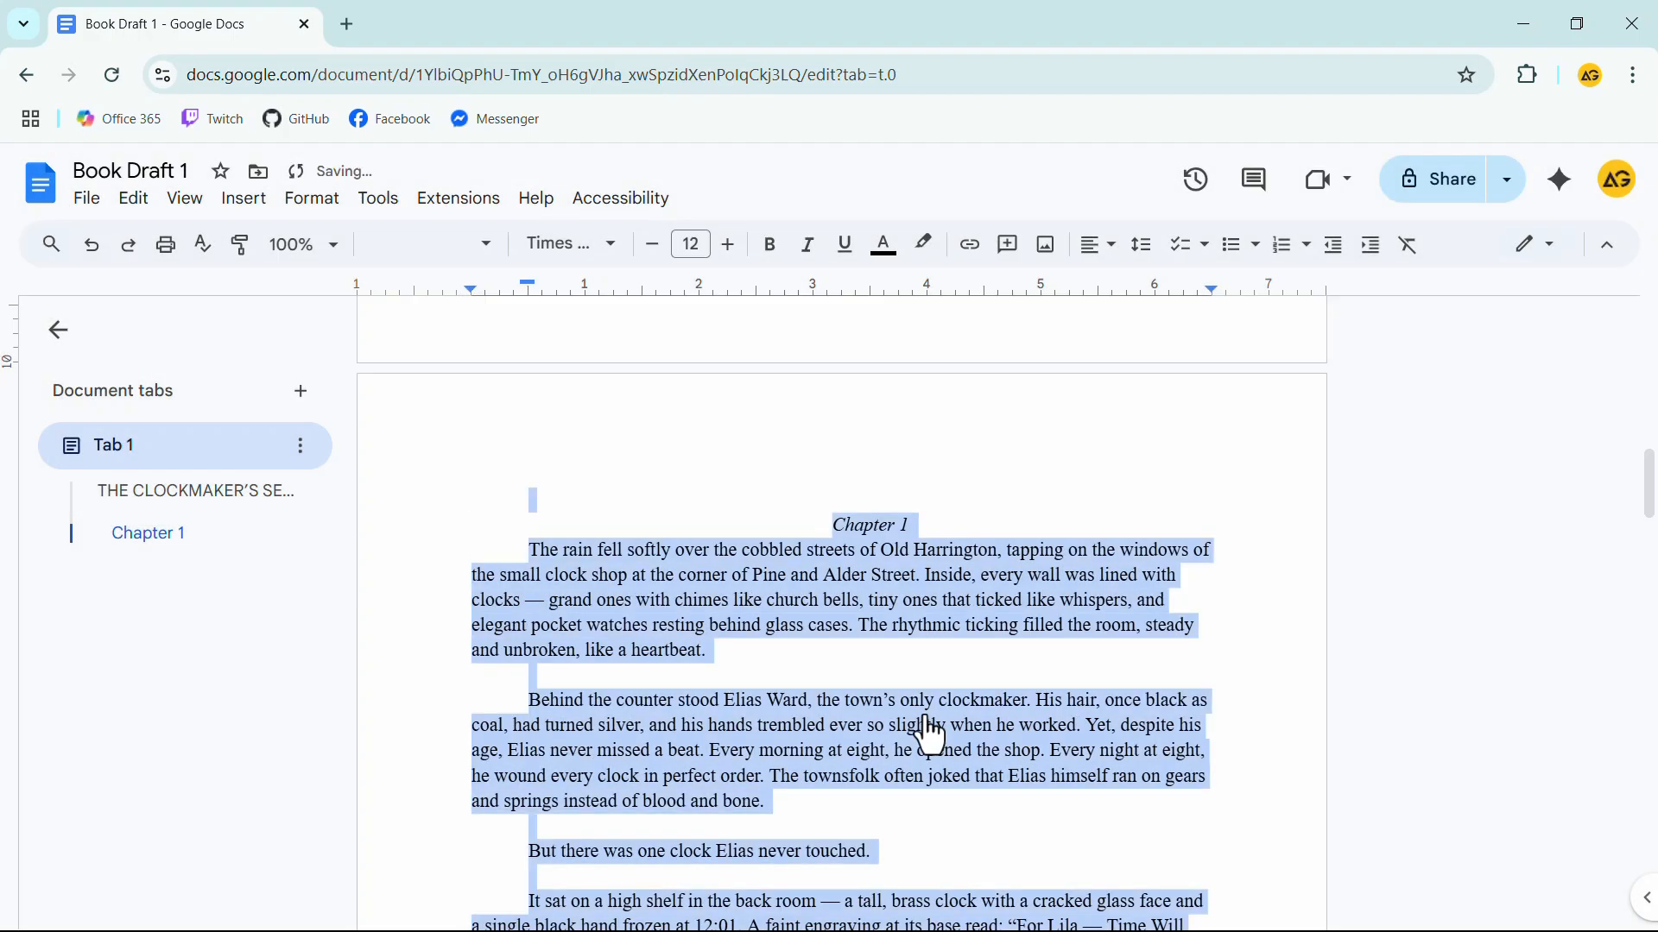
Step: Set the line spacing of the whole document to Double
left_click(319, 207)
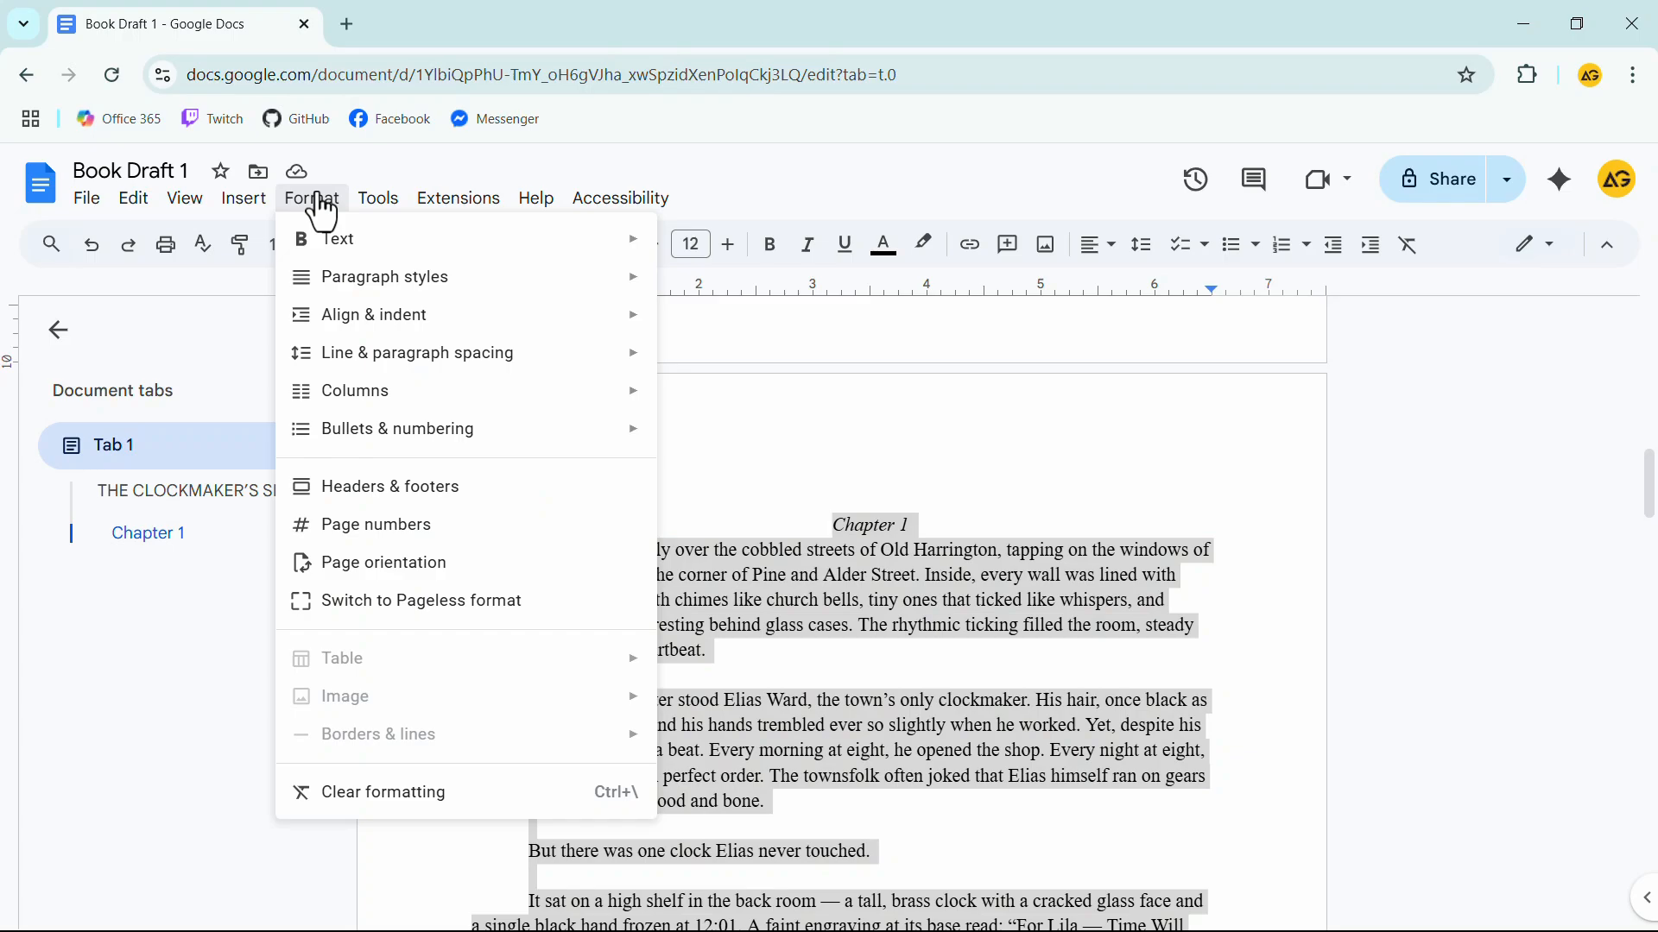
mouse_move(393, 362)
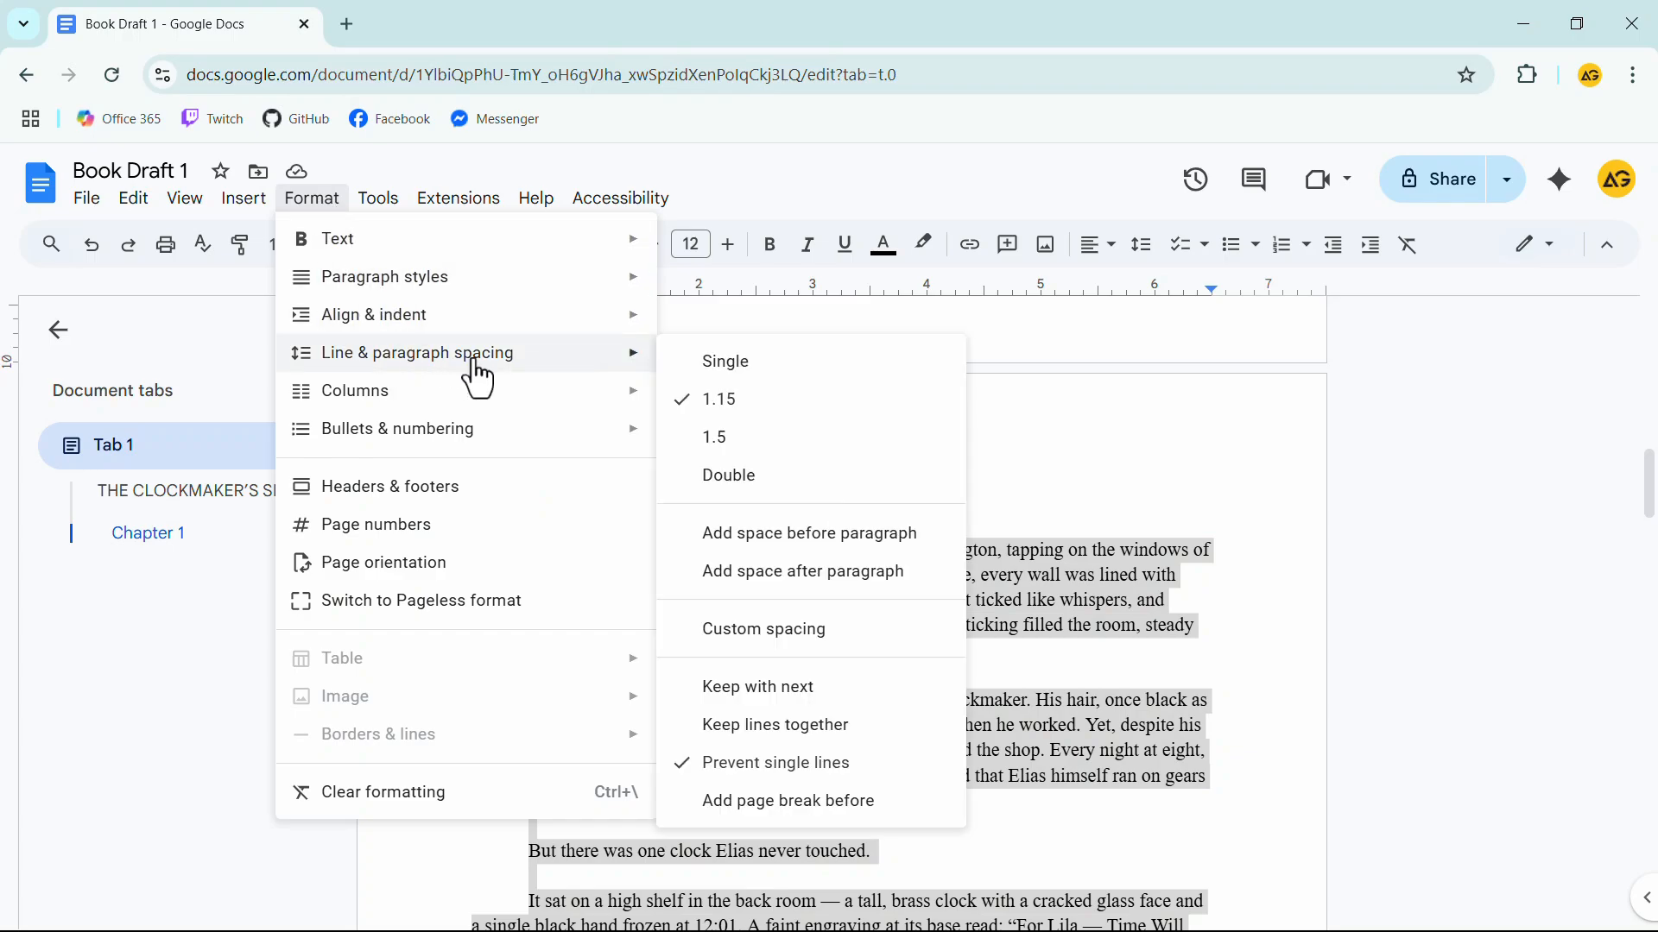
left_click(735, 476)
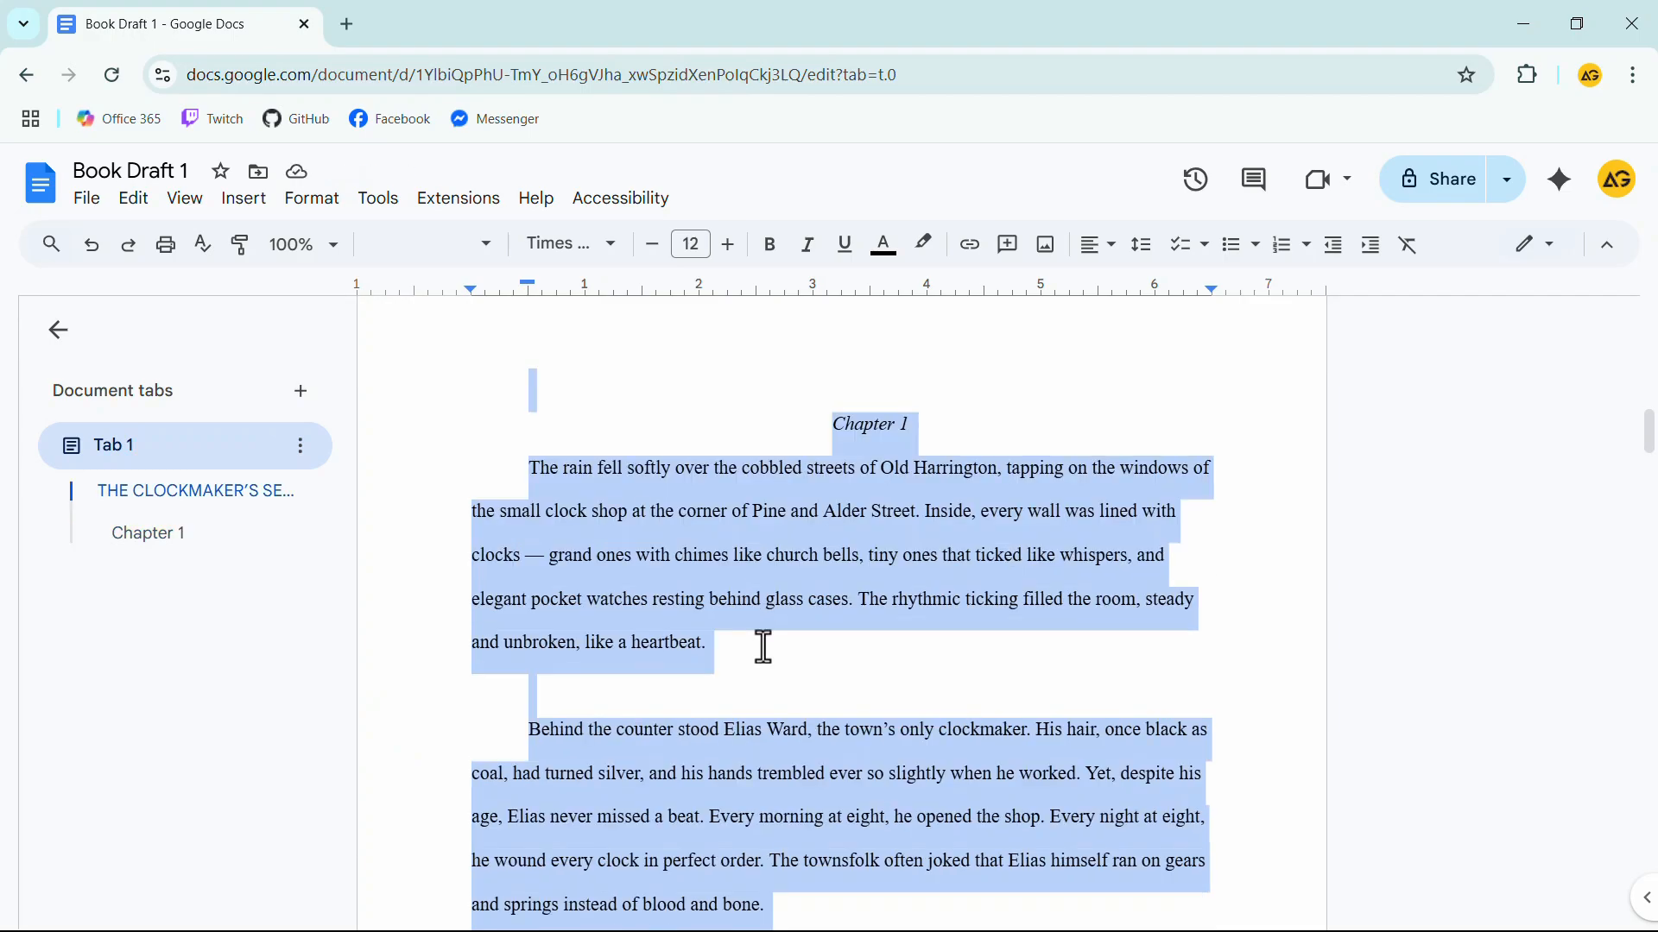
Step: Update the Normal text style to match the first story paragraph under Chapter 1
left_click(754, 488)
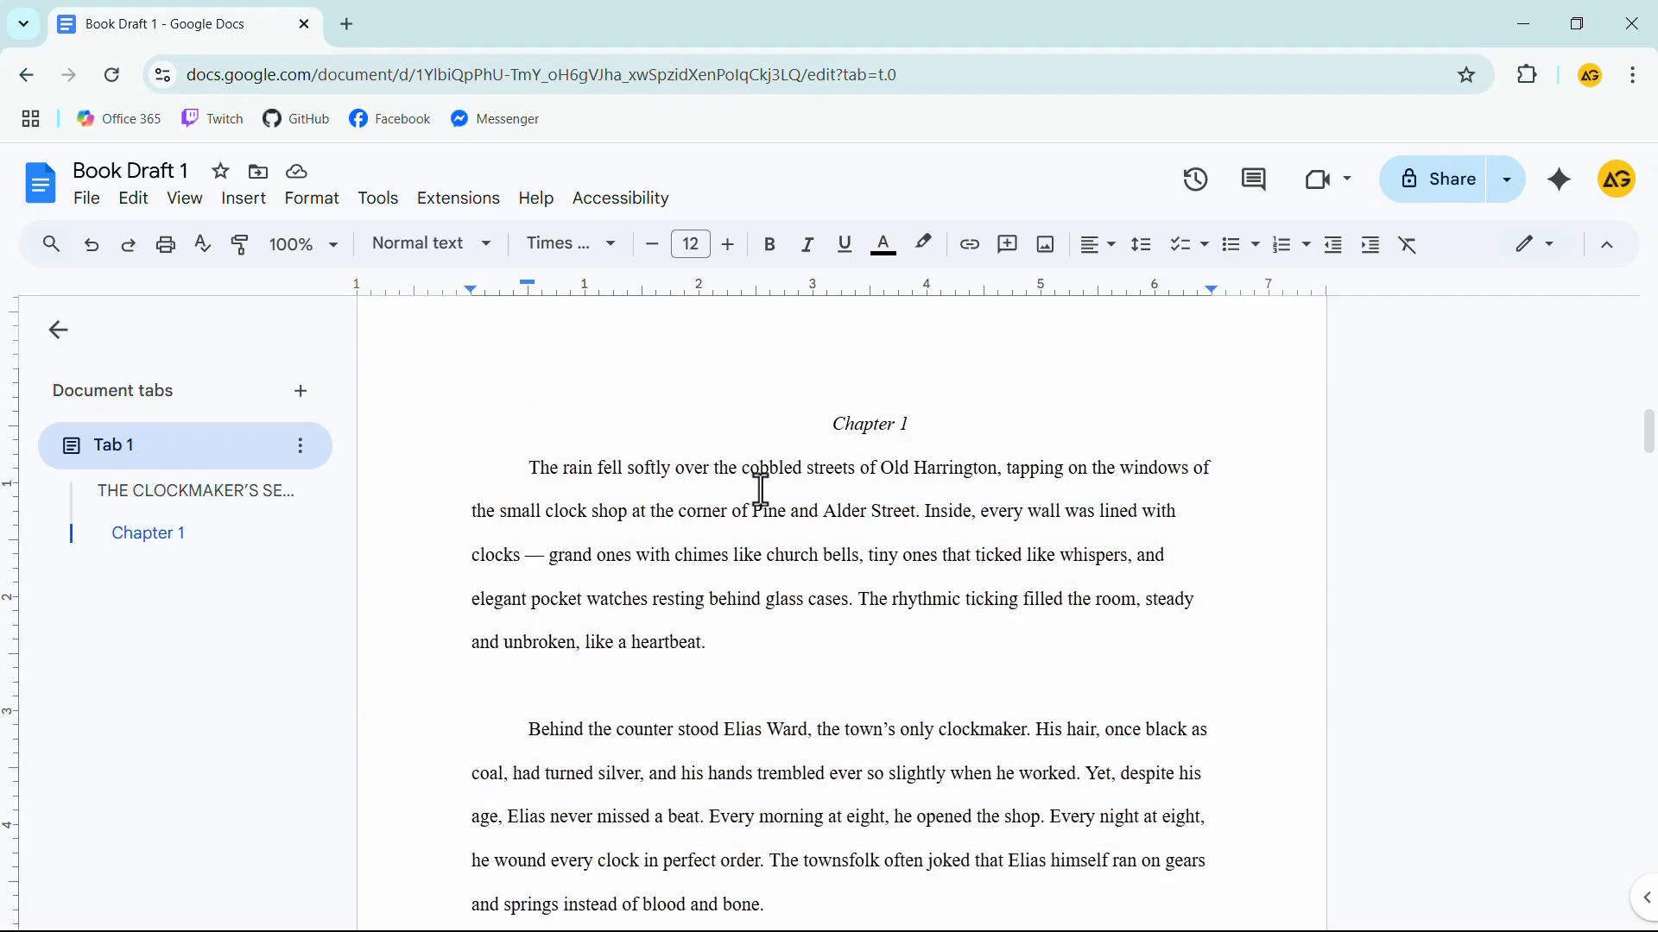
left_click(312, 201)
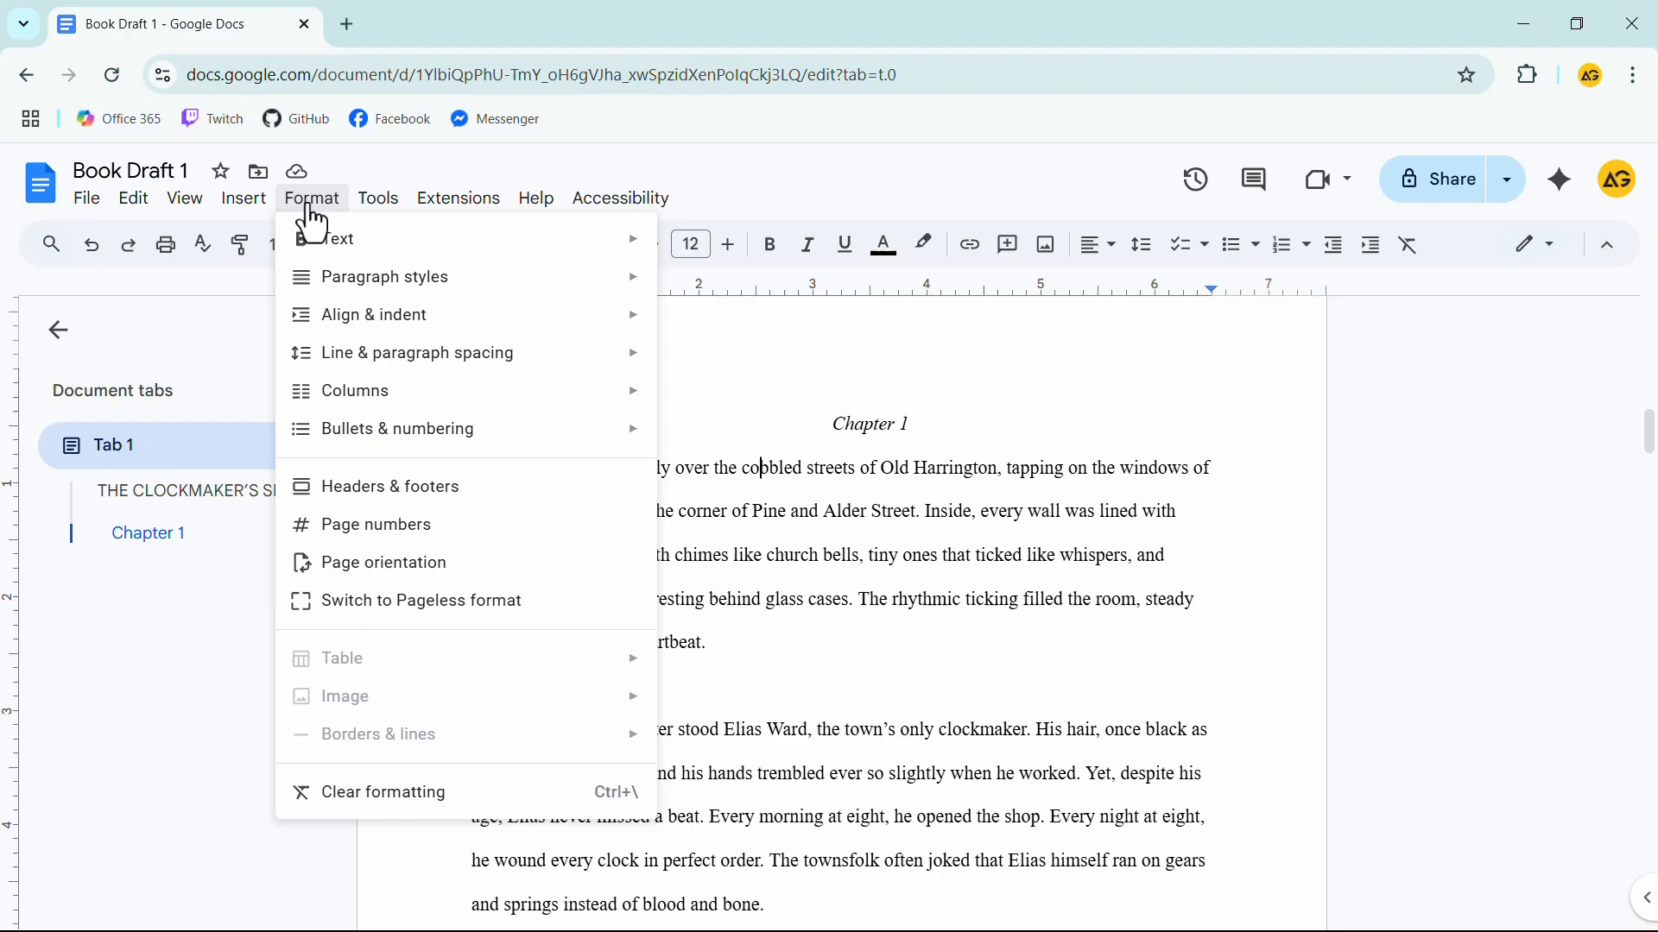
mouse_move(361, 296)
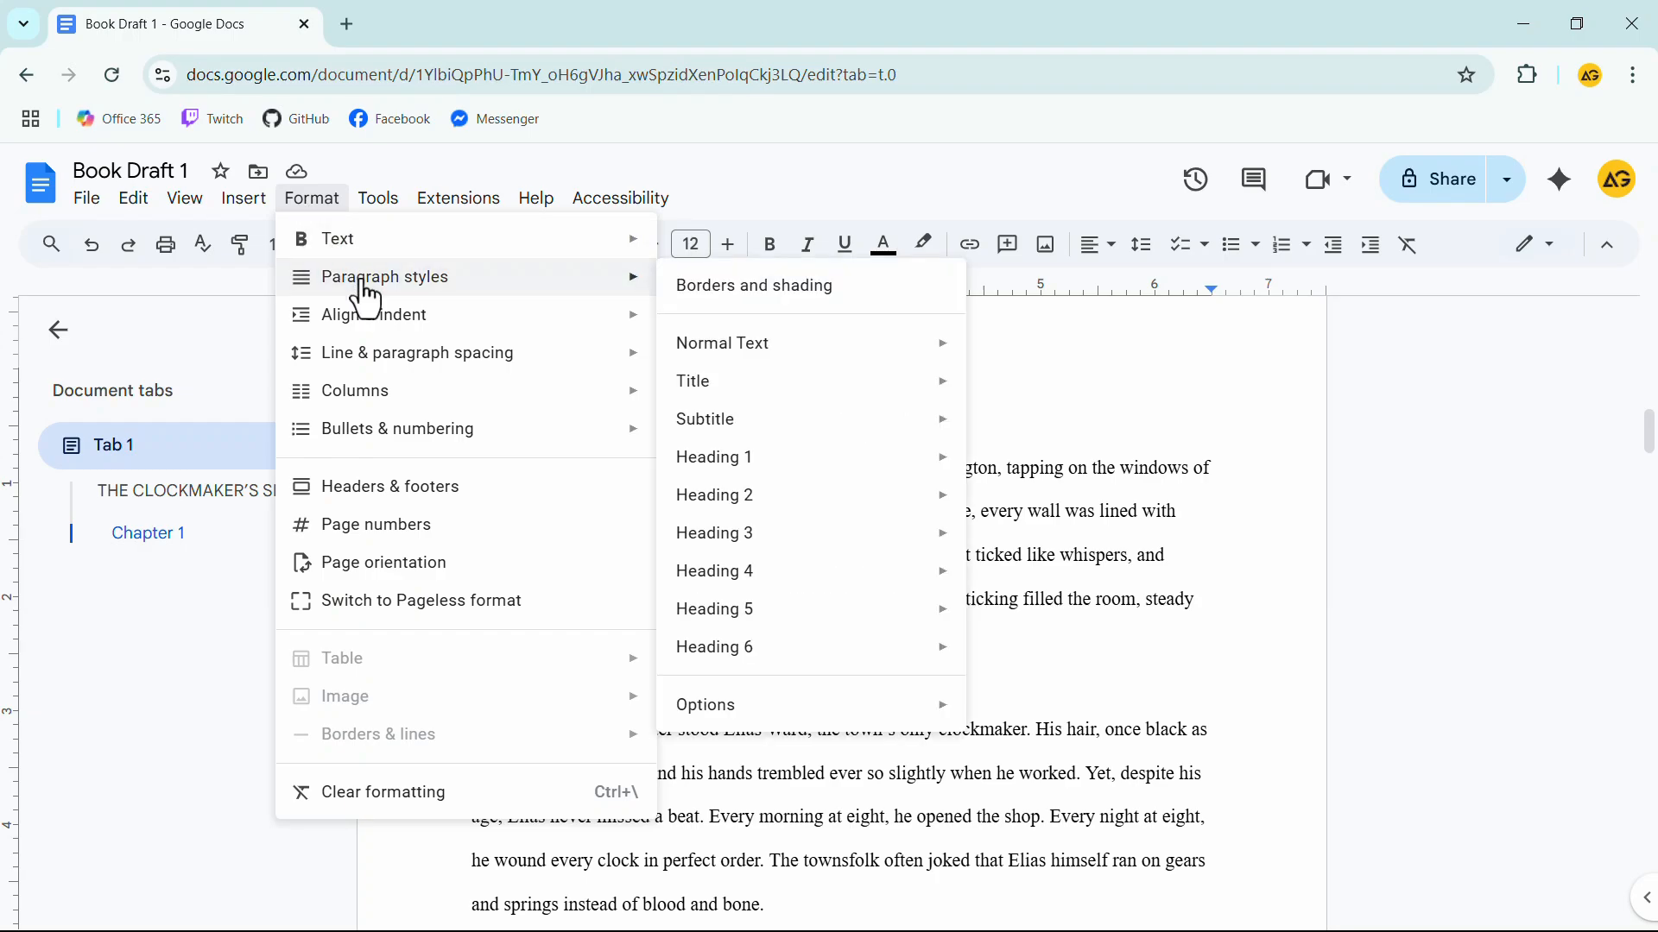
mouse_move(744, 349)
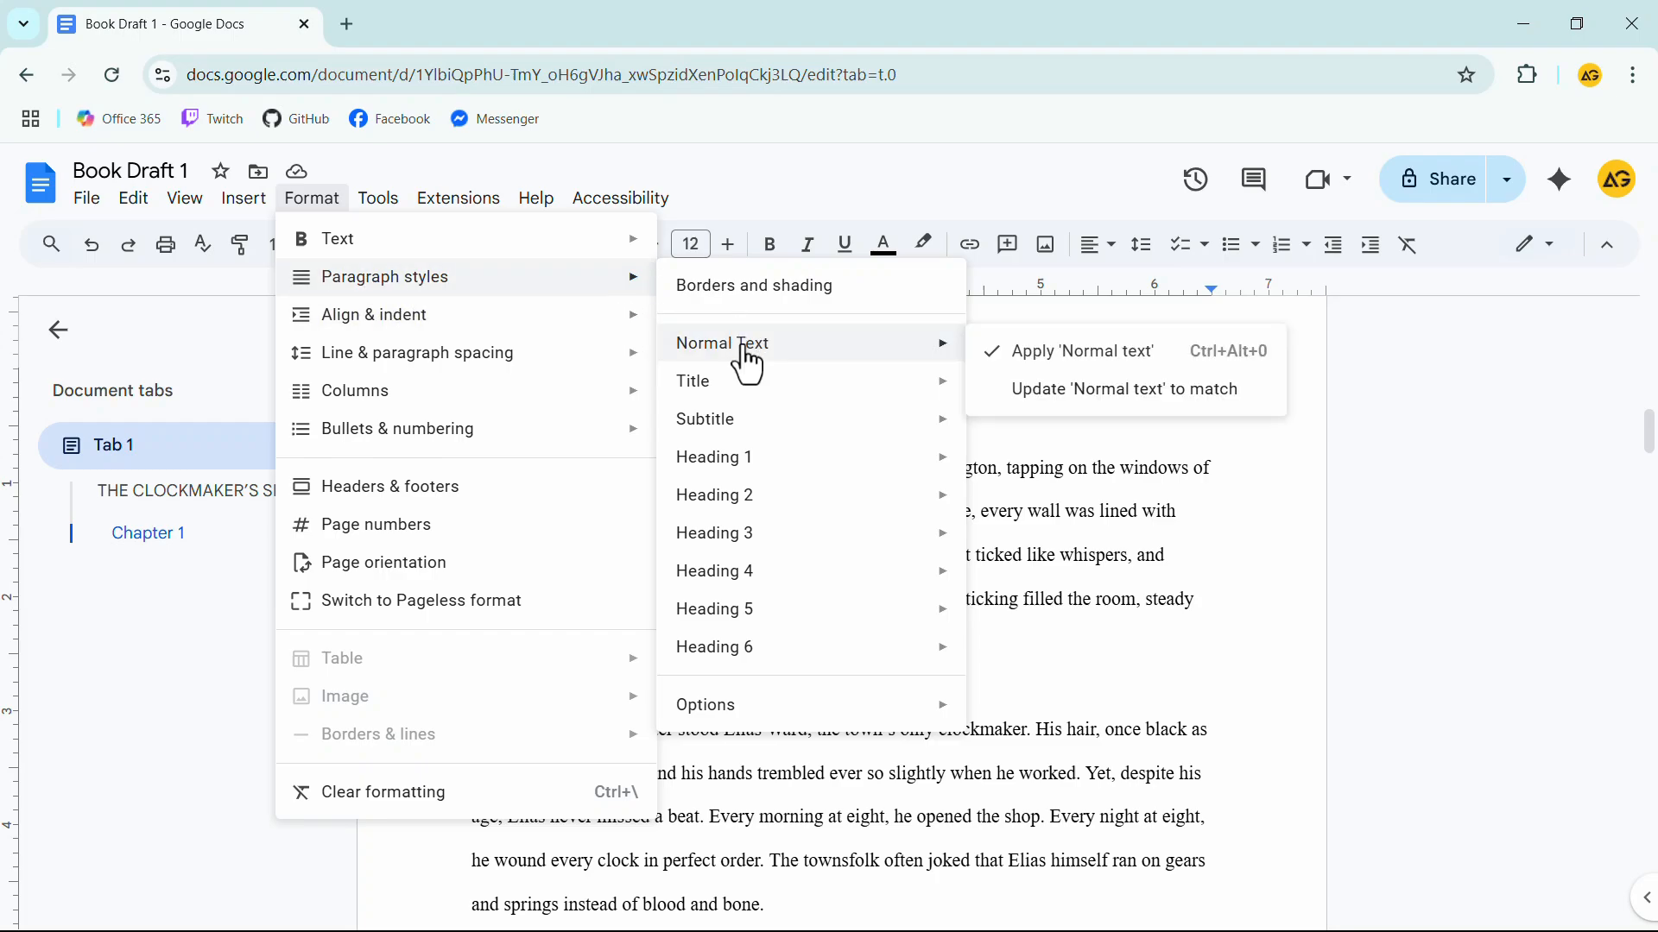
left_click(1040, 393)
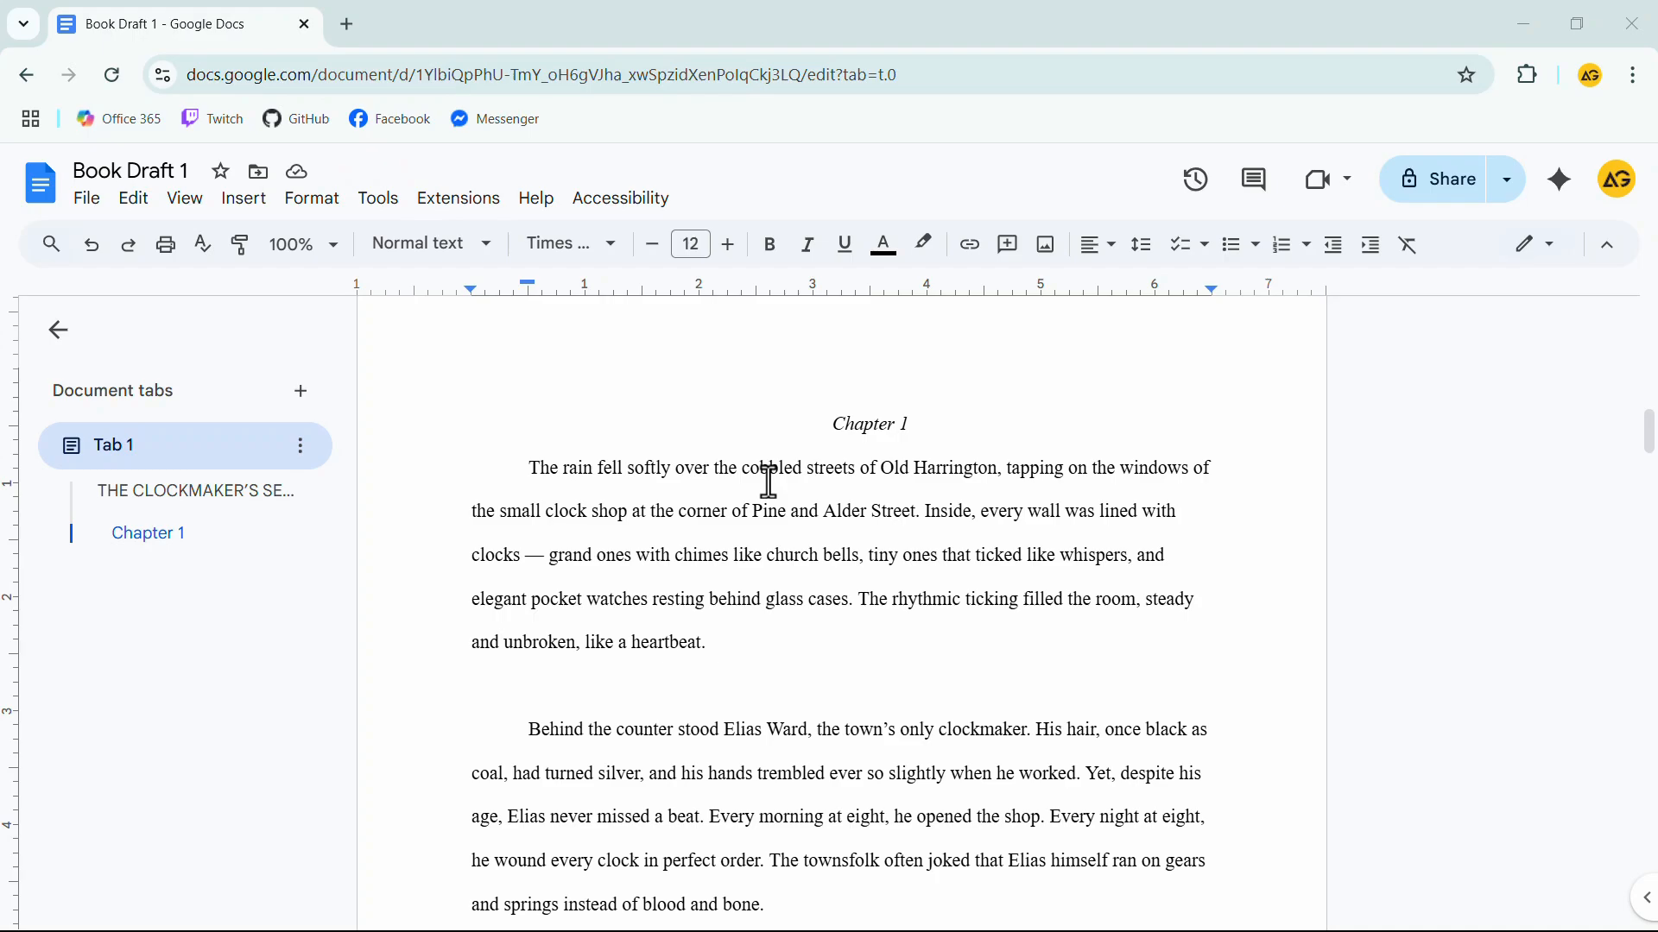
Step: Add the header text "Epic Guide/The Clockmaker’s Secret" on the Chapter 1 page
double_click(780, 334)
type("Epic Guide")
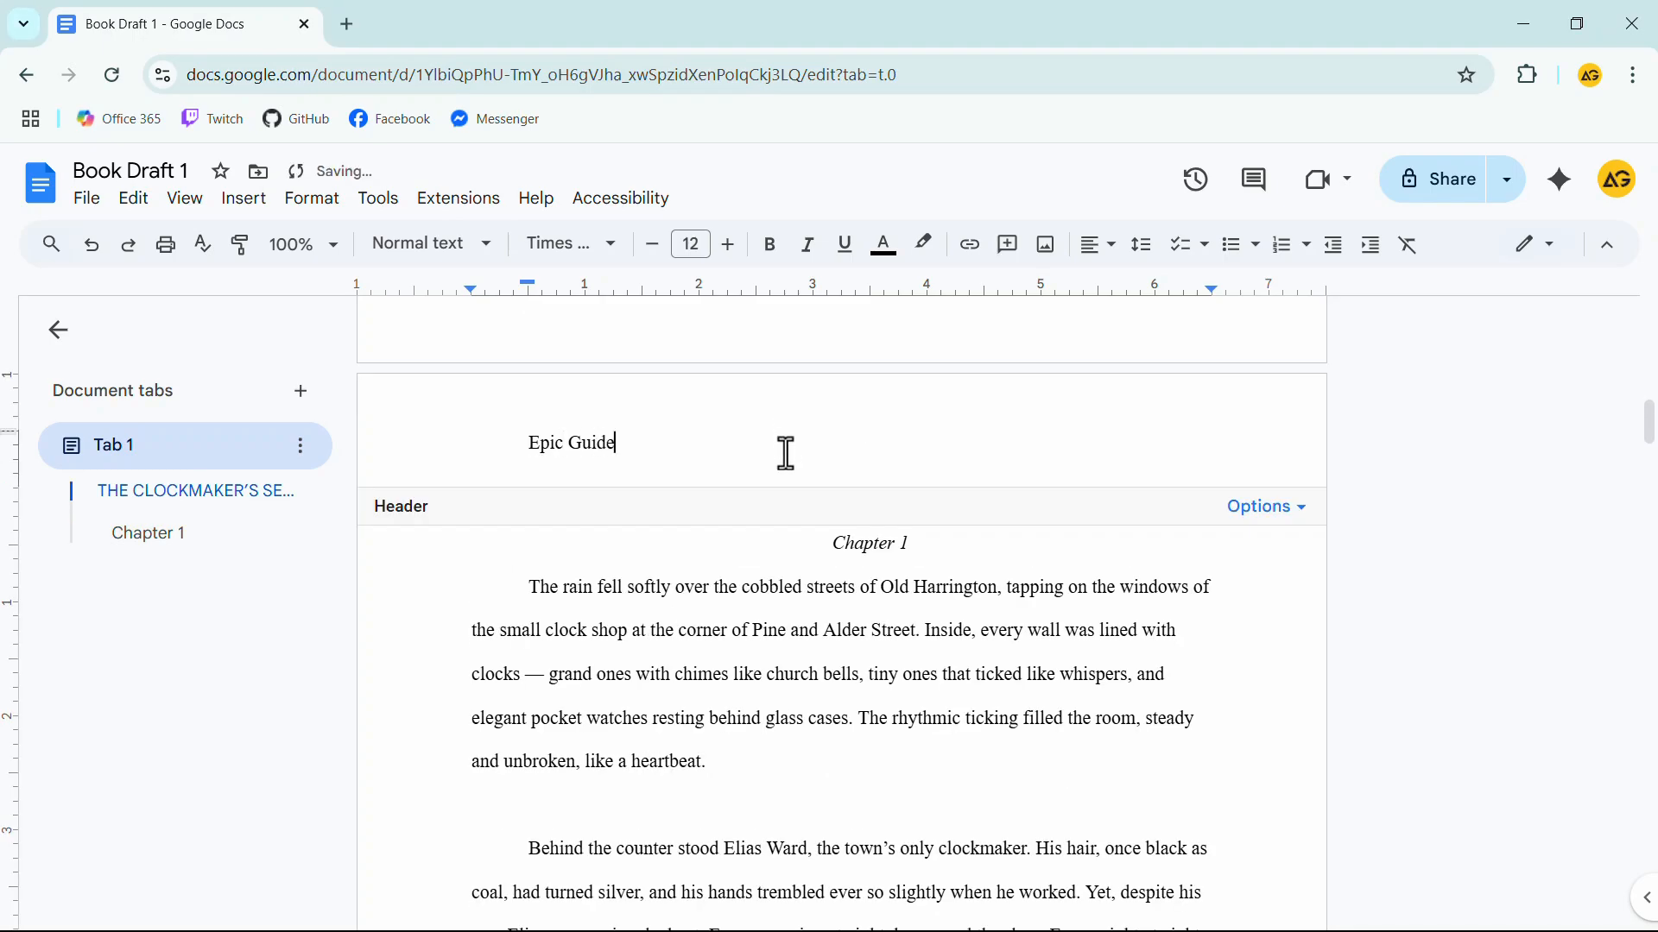
type("/The Clockmaker’s Secret")
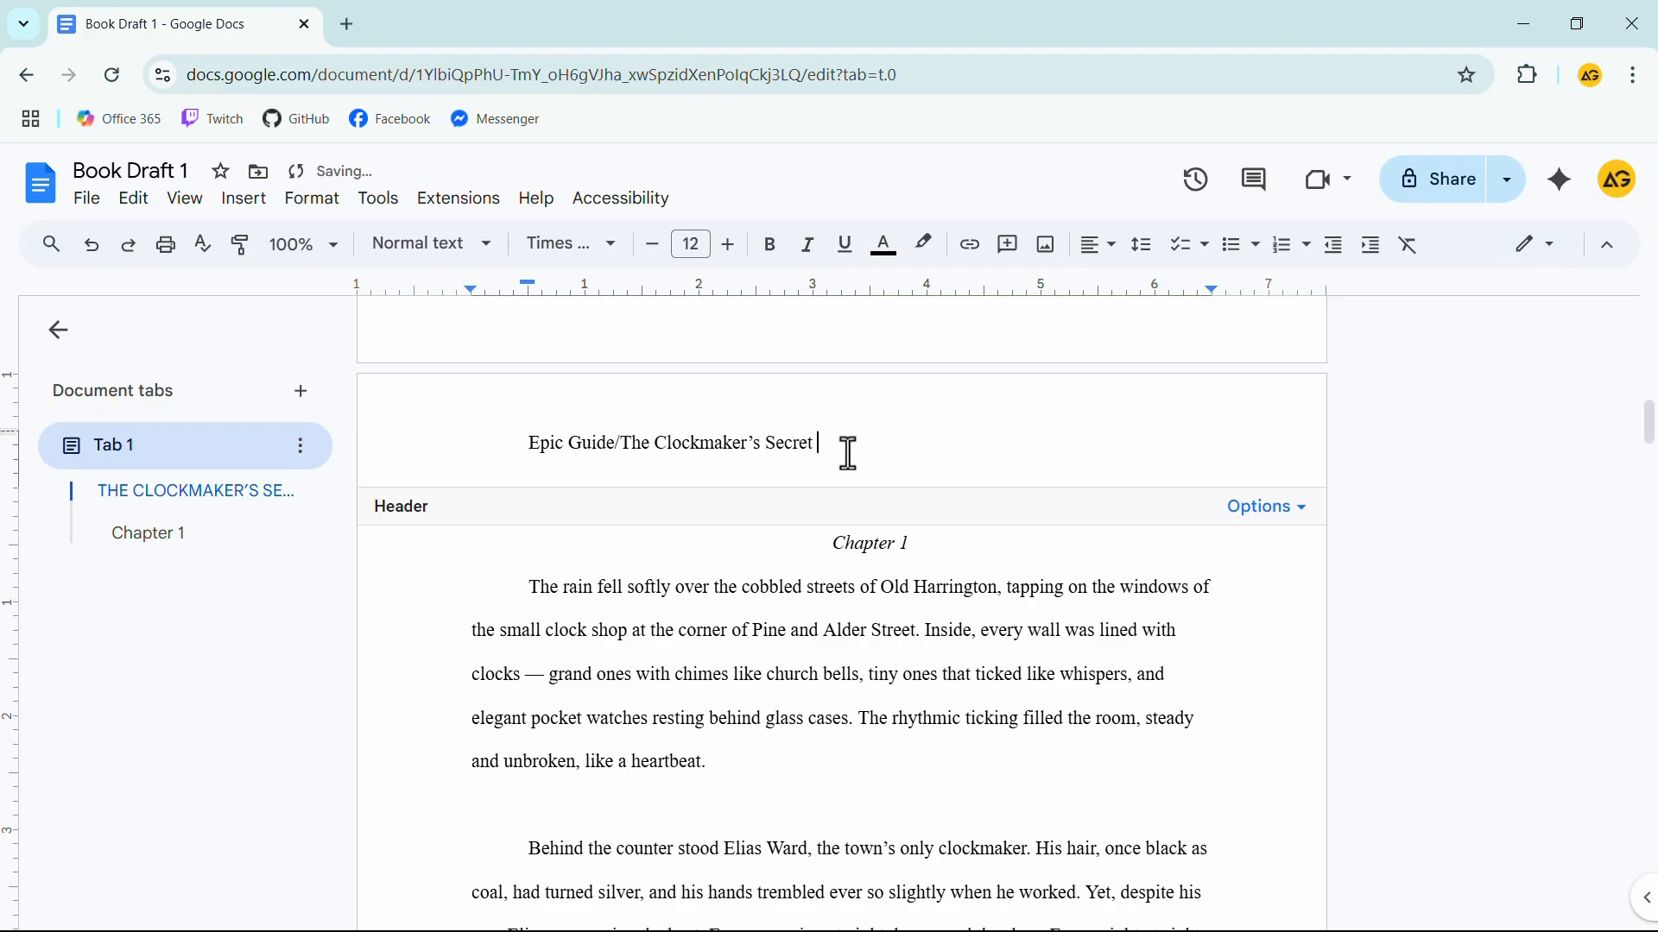
Step: Insert page numbers in the header, starting at 0 and not shown on the first page
left_click(1265, 508)
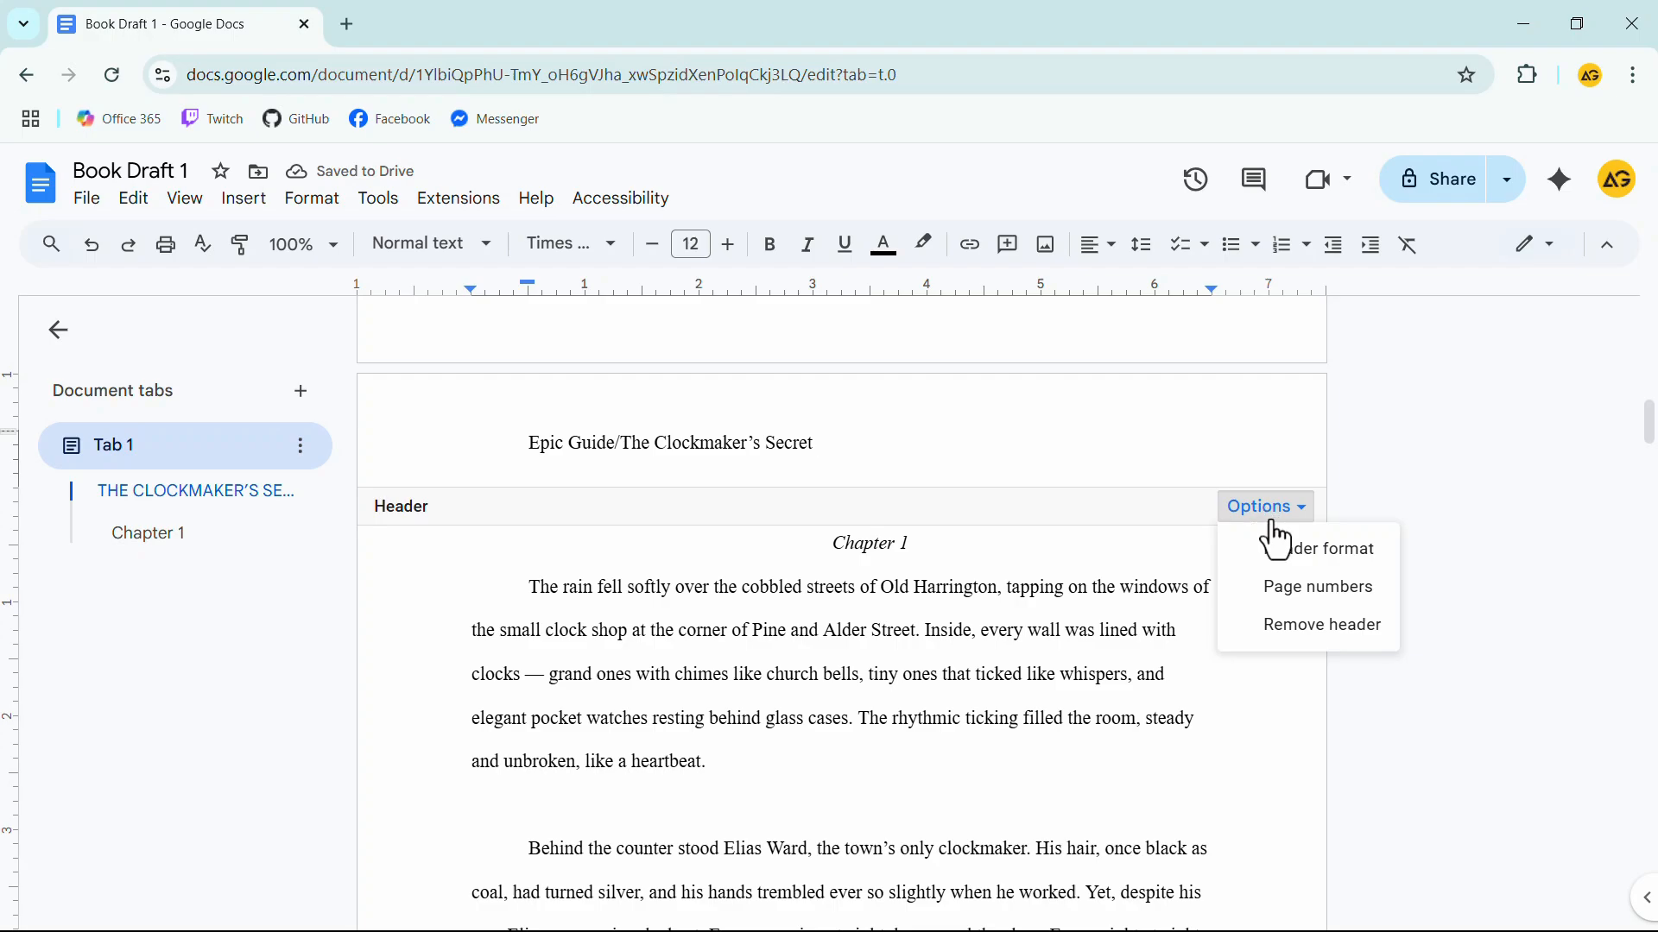
left_click(1291, 590)
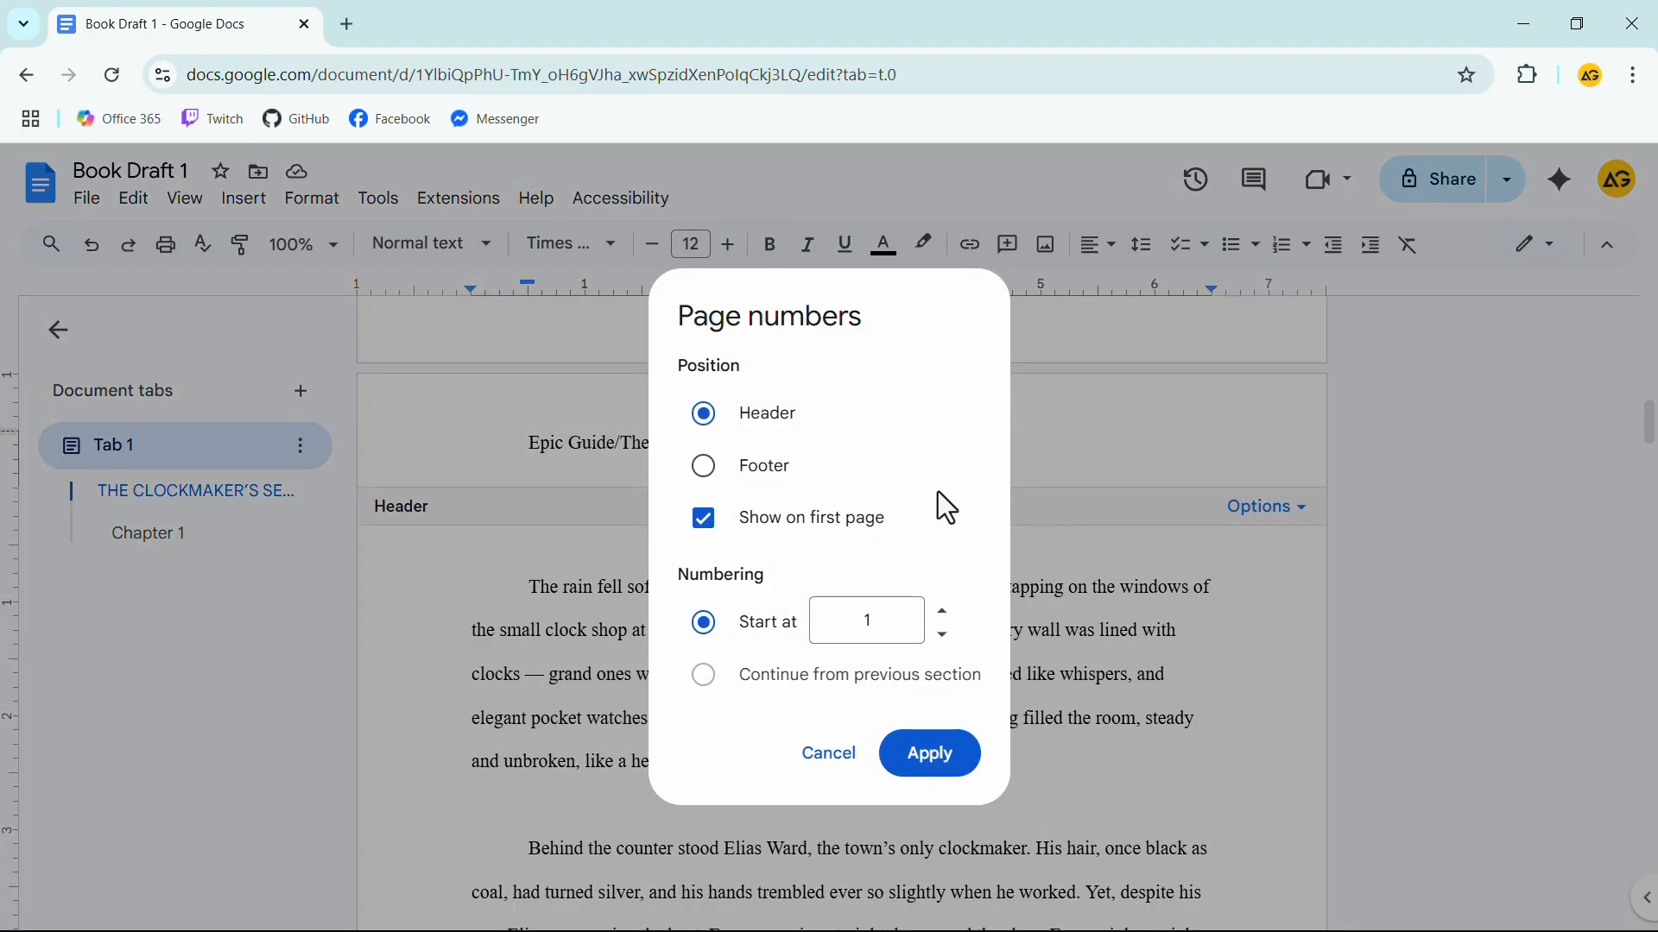
left_click(704, 525)
scroll(897, 614, "up", 1)
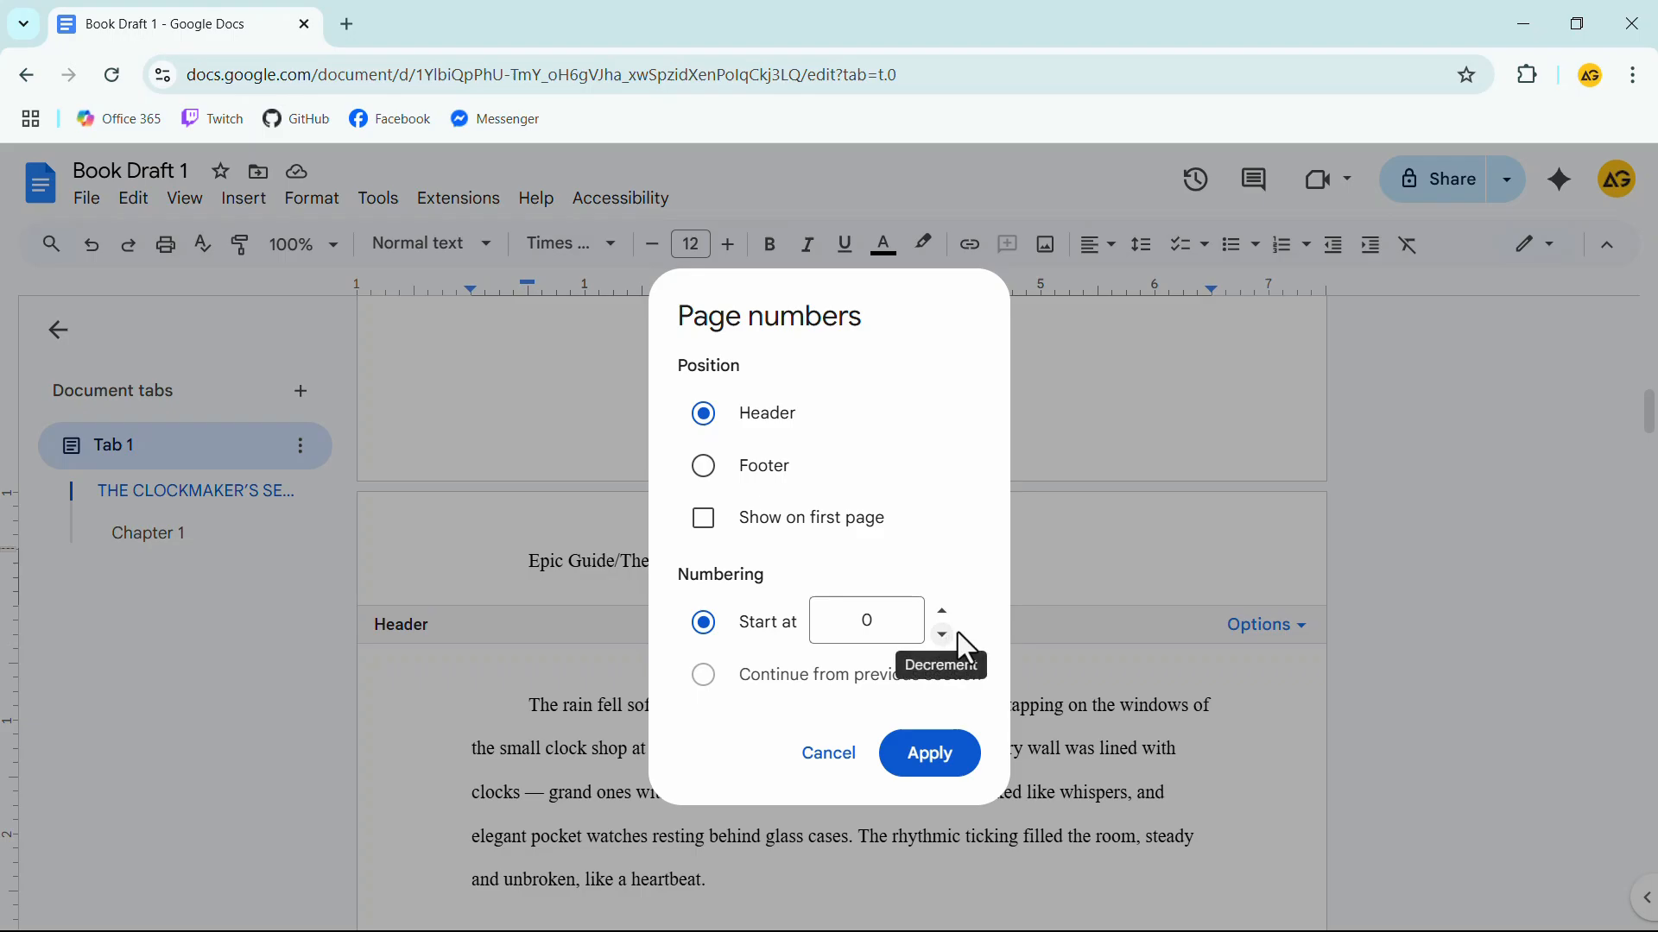
left_click(930, 753)
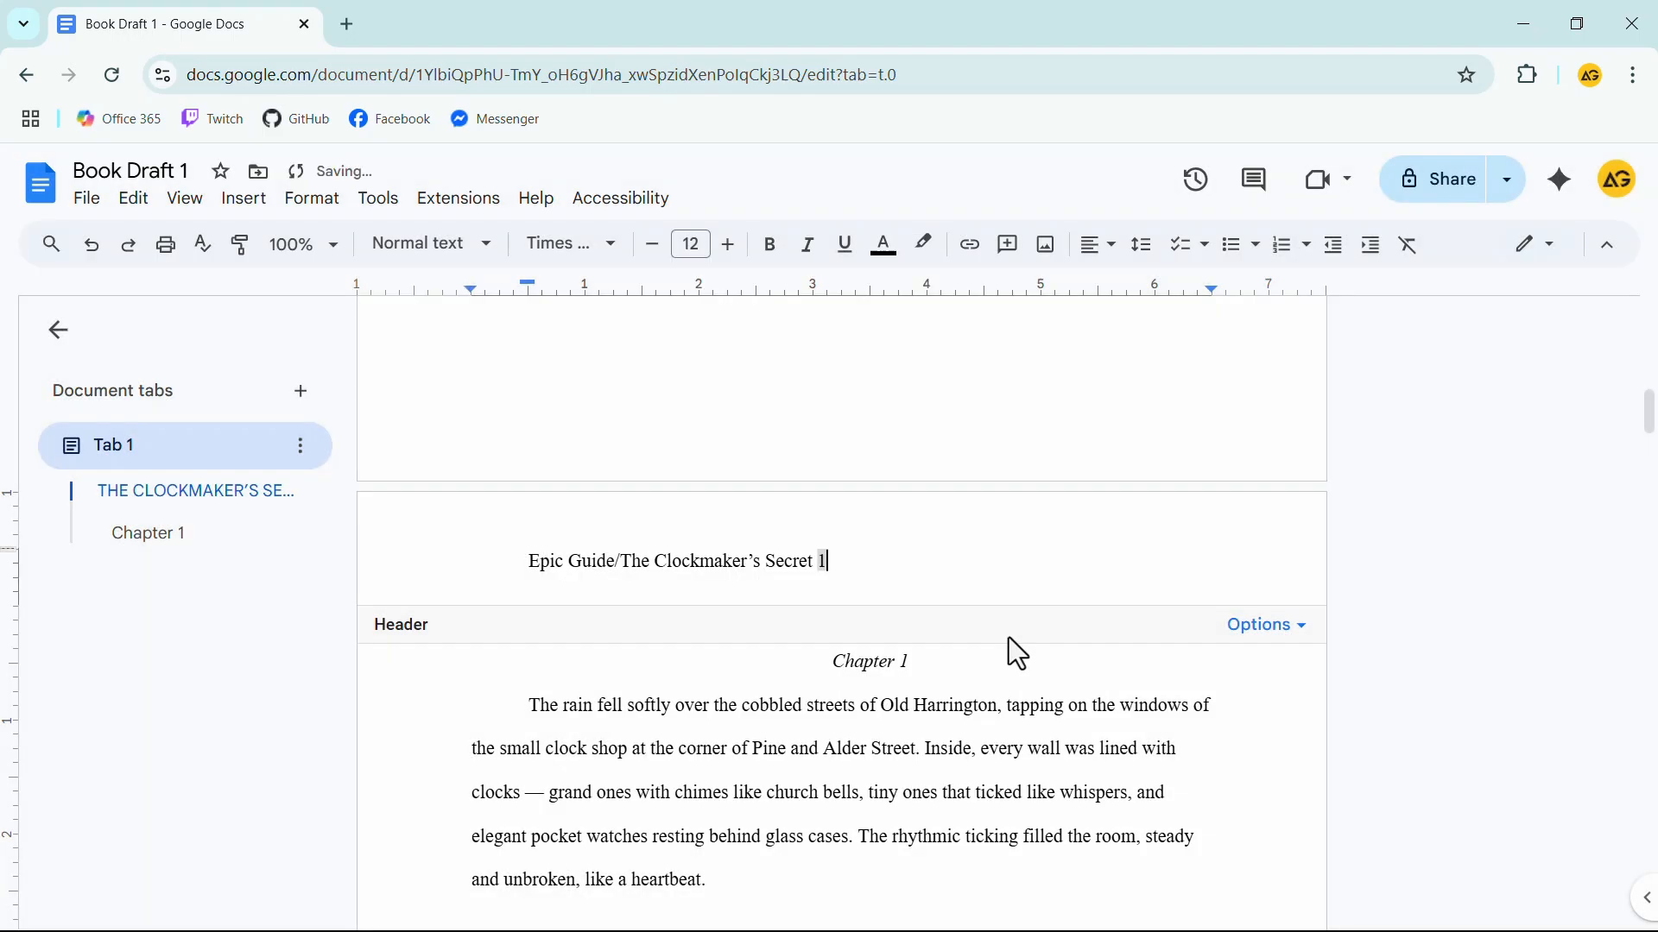
Step: Right-align the header line with the title and page number, and return to the document body
triple_click(691, 562)
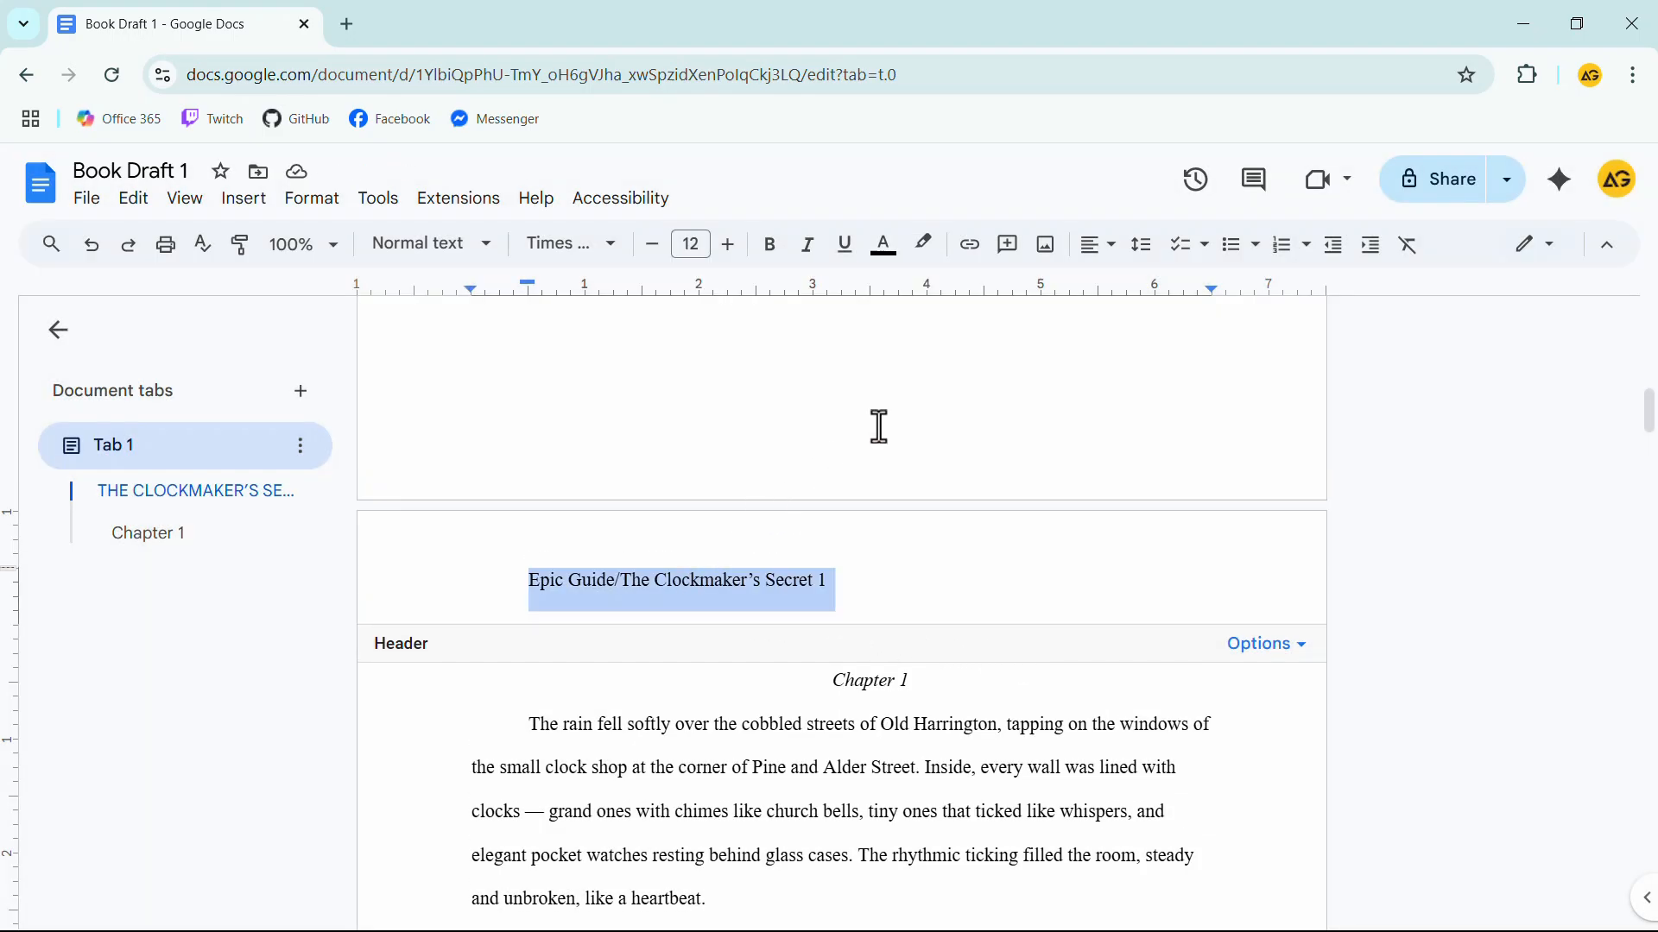
left_click(1103, 259)
left_click(1150, 281)
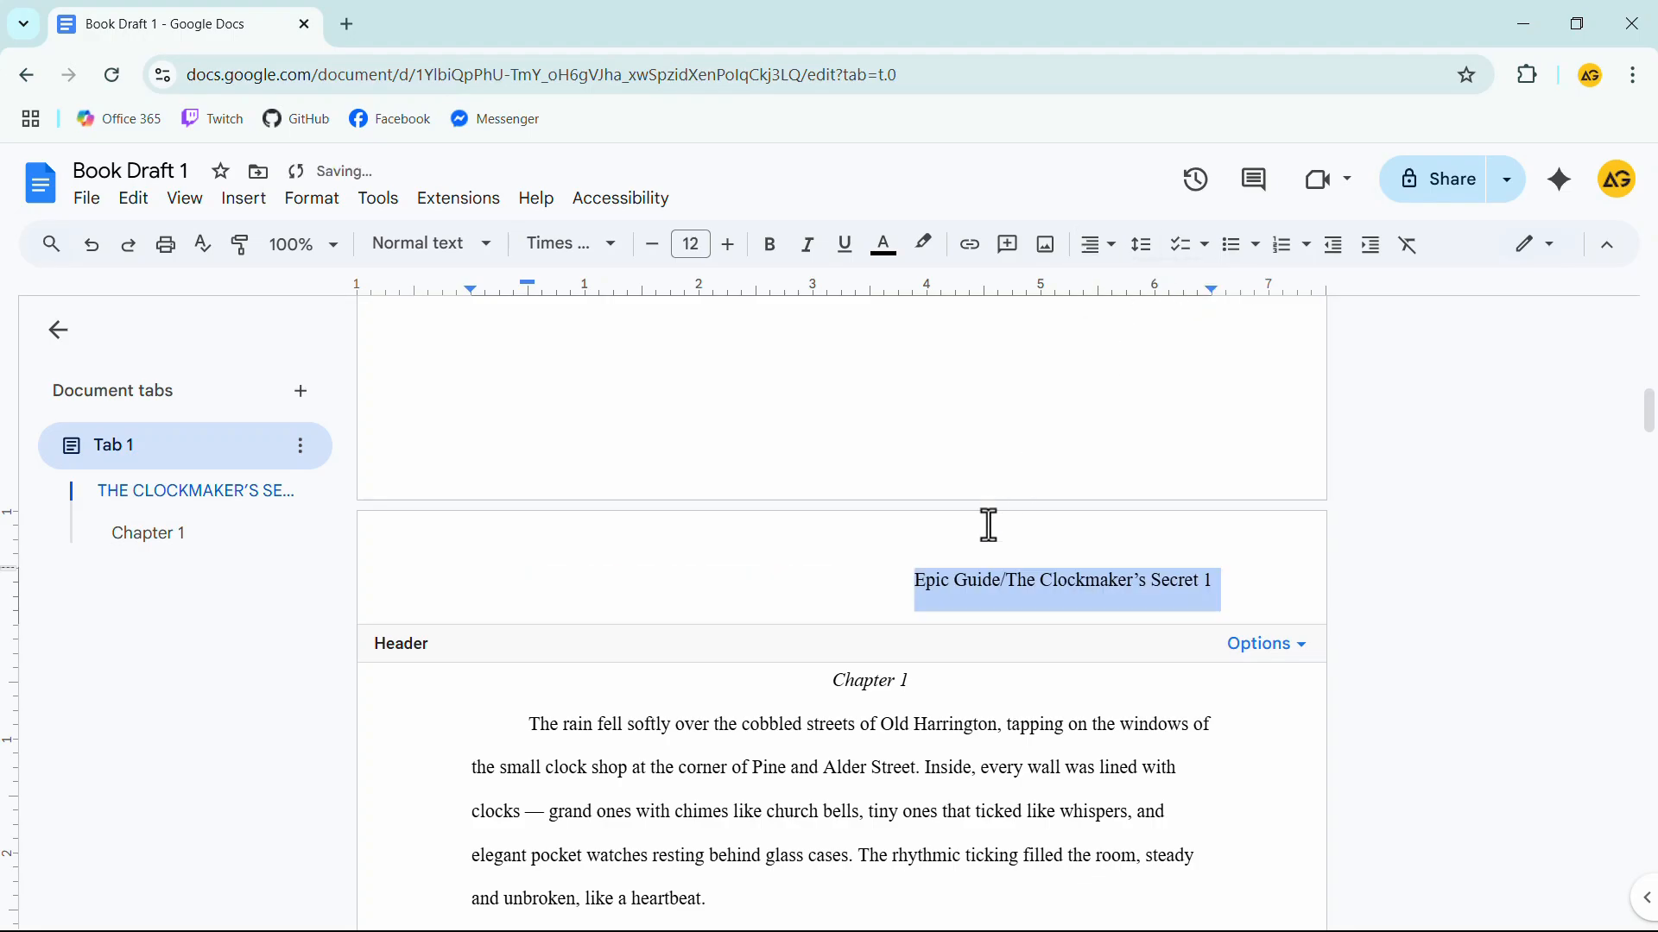
left_click(860, 580)
left_click(897, 656)
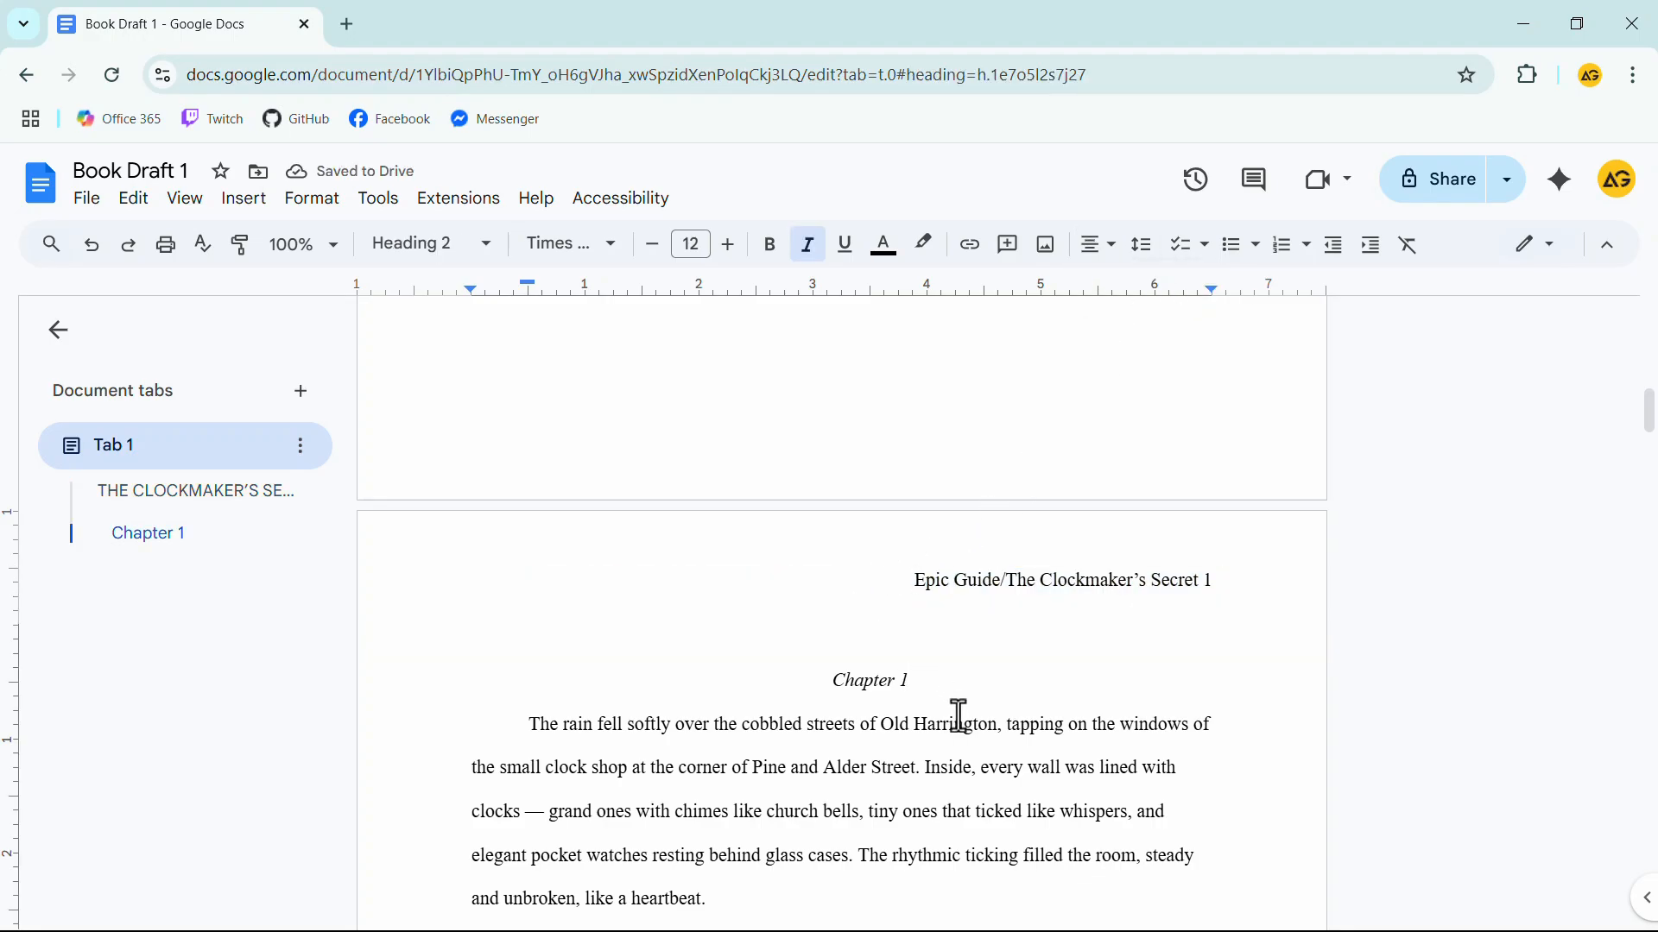
scroll(958, 715, "down", 8)
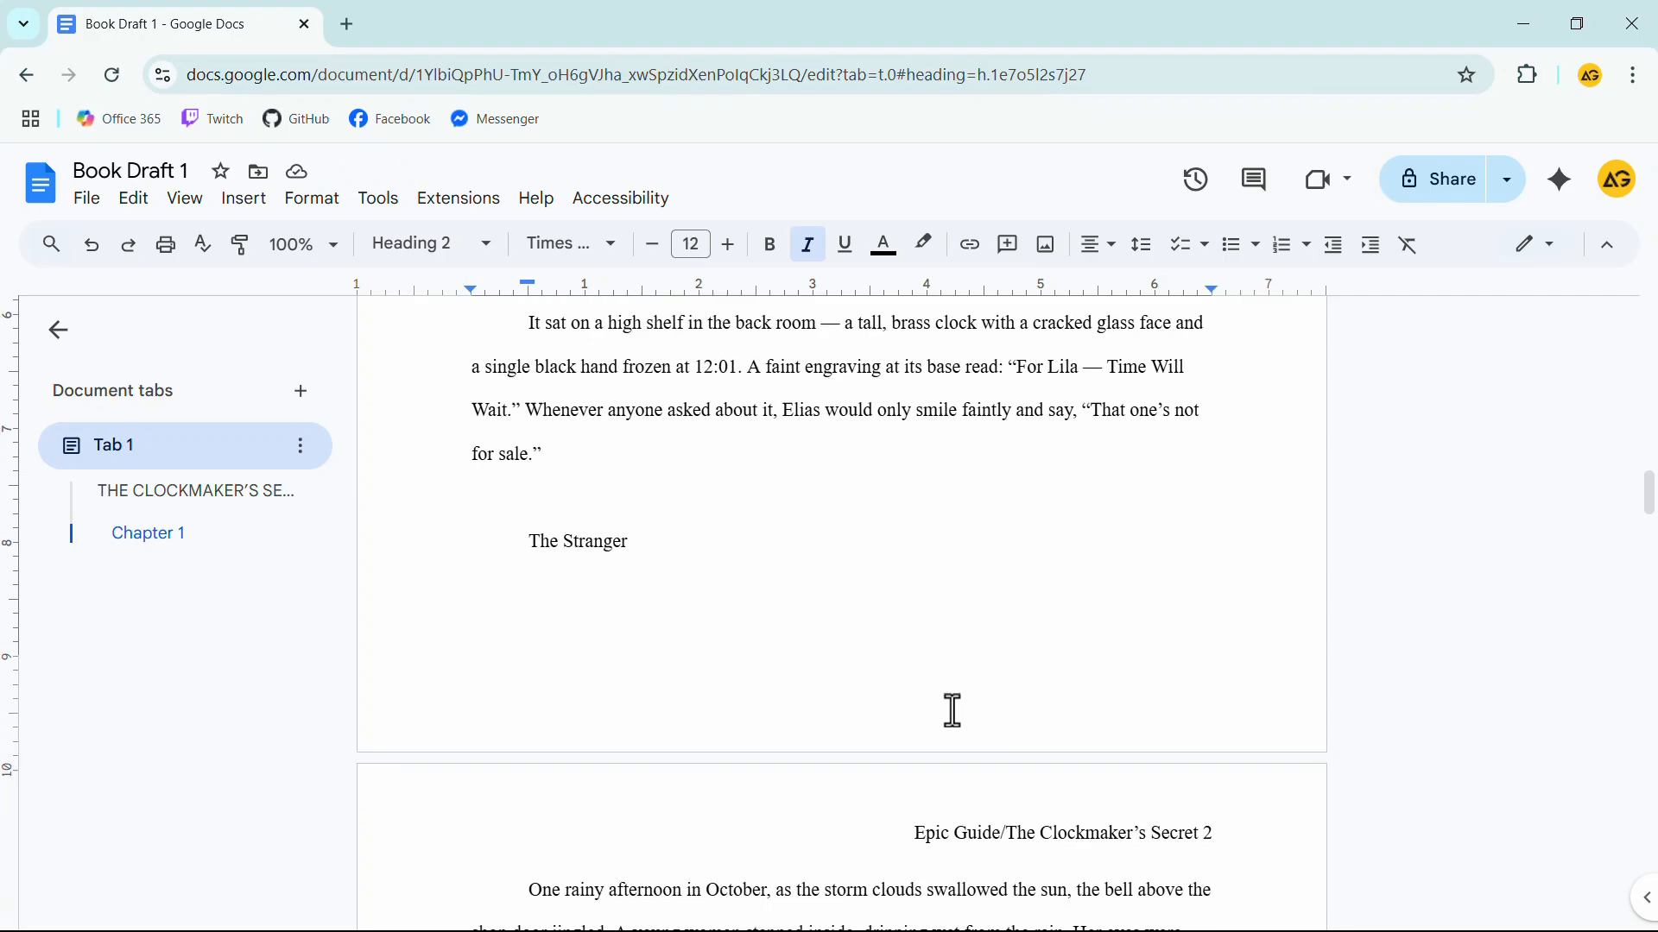